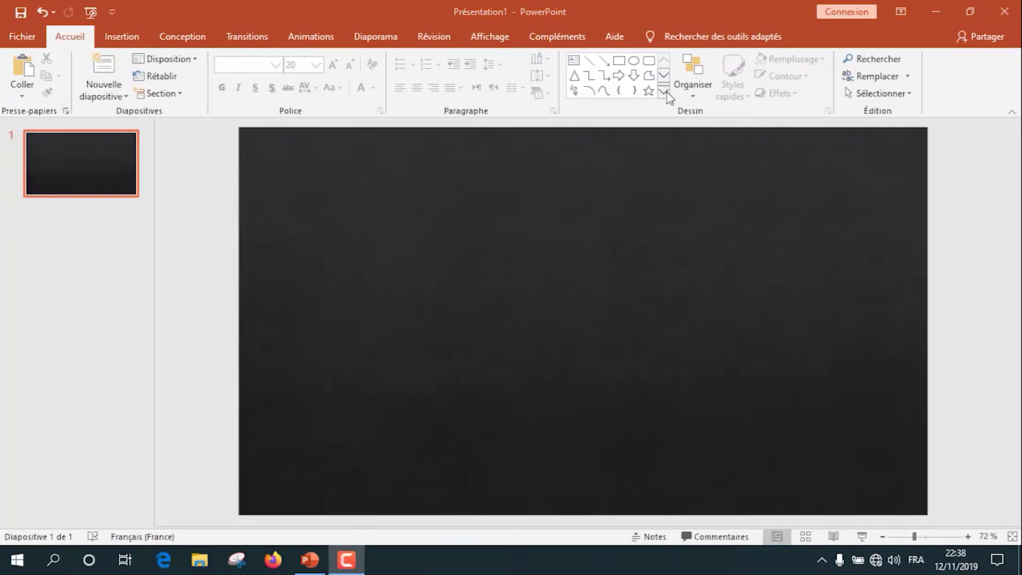
Draw a green Anneau ring, thin its band, shrink it and centre it on the slide
click(664, 92)
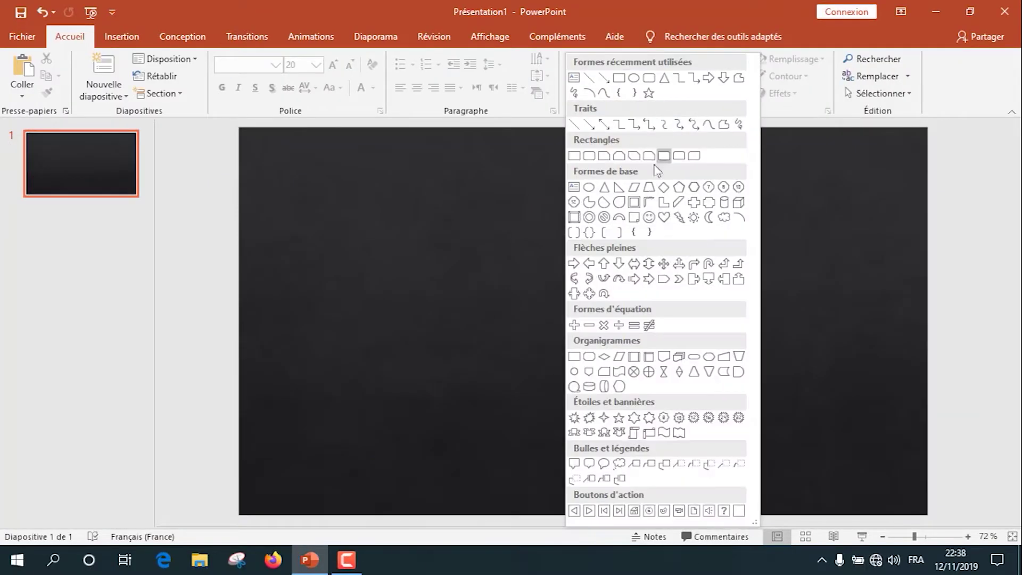
click(603, 217)
mouse_move(392, 188)
mouse_down()
mouse_move(673, 498)
mouse_move(737, 484)
mouse_up()
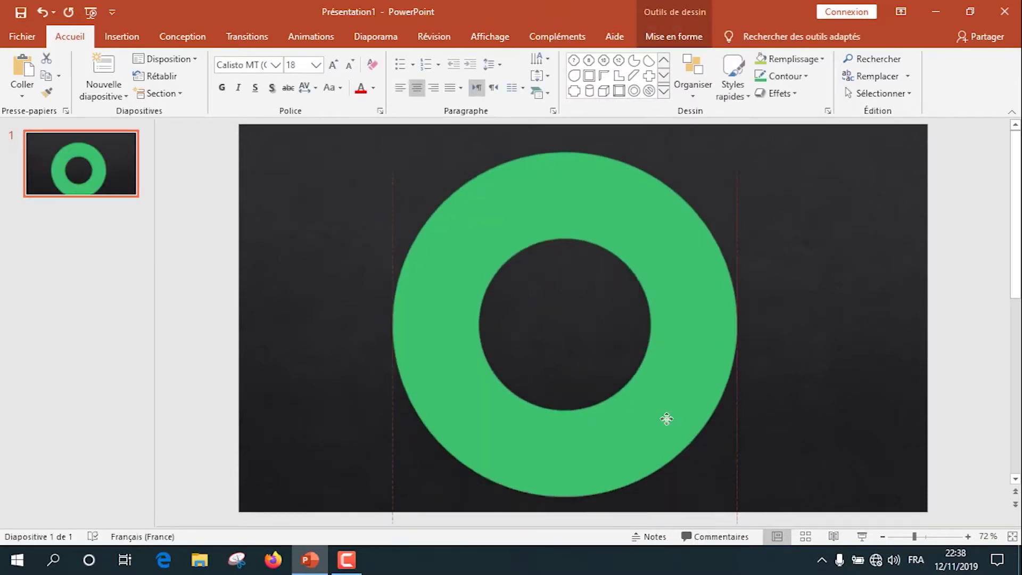
drag(666, 418, 607, 369)
drag(478, 310, 414, 311)
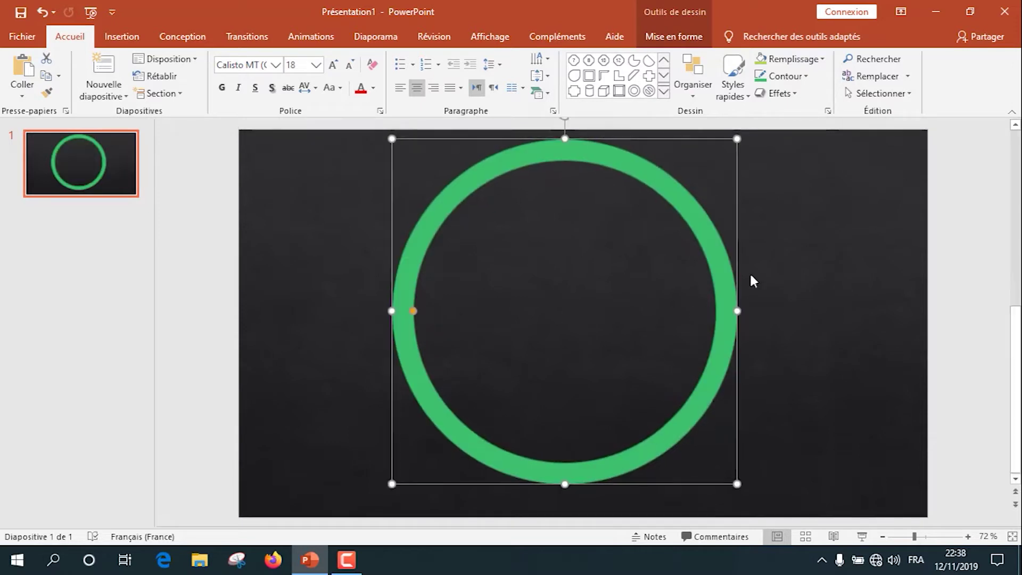
drag(736, 139, 662, 208)
drag(654, 373, 709, 348)
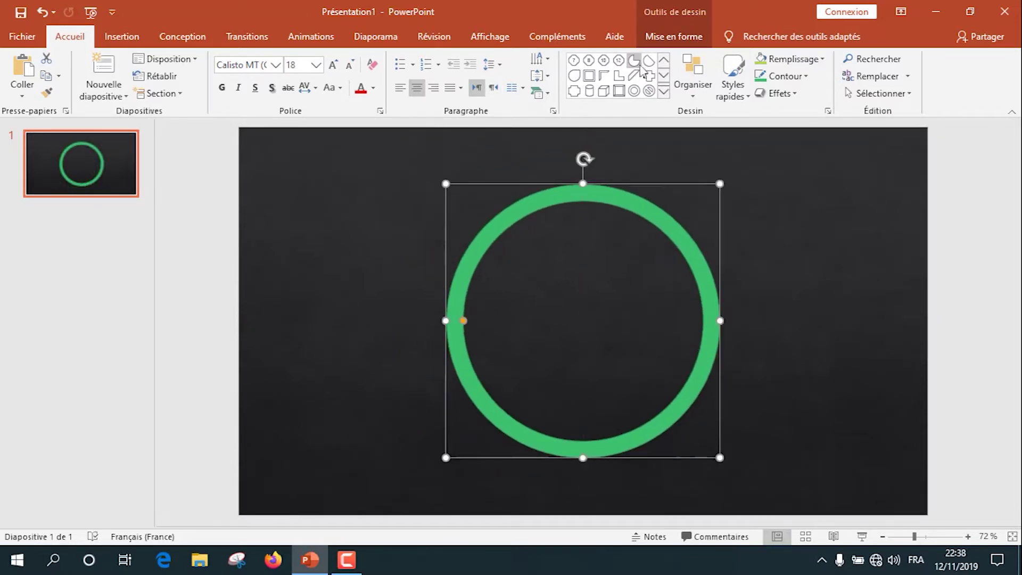
Draw a green circle, enlarge it and place it on top of the ring
click(664, 94)
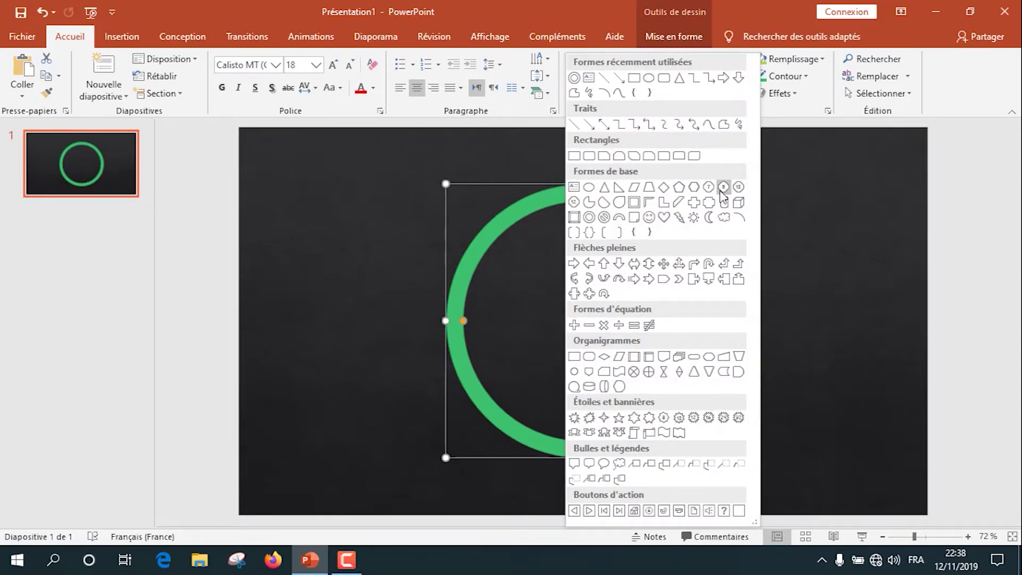
click(664, 79)
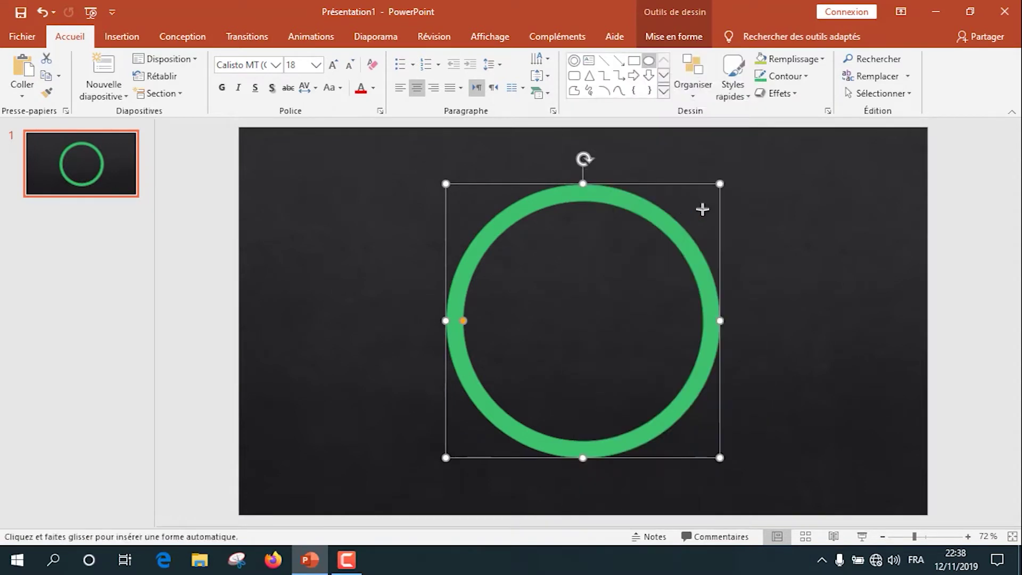
click(760, 201)
drag(761, 254, 702, 319)
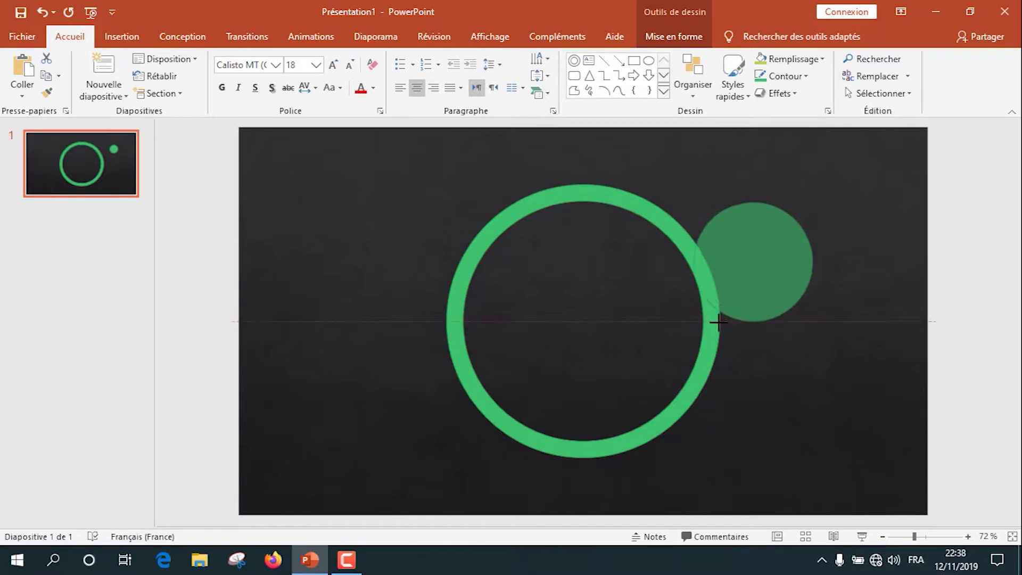
mouse_move(771, 255)
mouse_down()
mouse_move(598, 189)
mouse_move(455, 310)
mouse_move(729, 303)
mouse_up()
Copy the circle onto the right and bottom of the ring
key(ctrl+c)
key(ctrl+v)
key(ctrl+v)
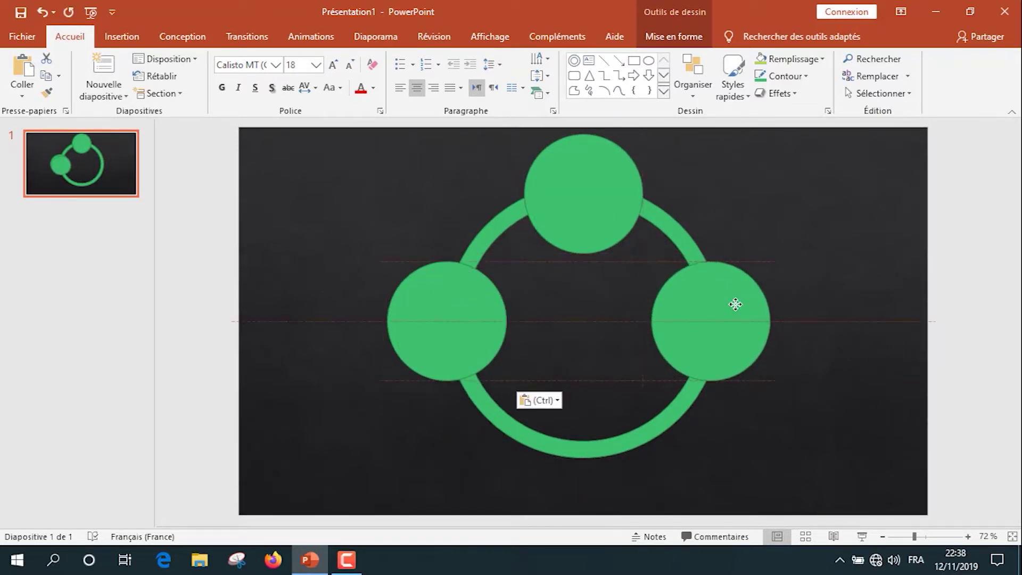
drag(729, 302, 746, 302)
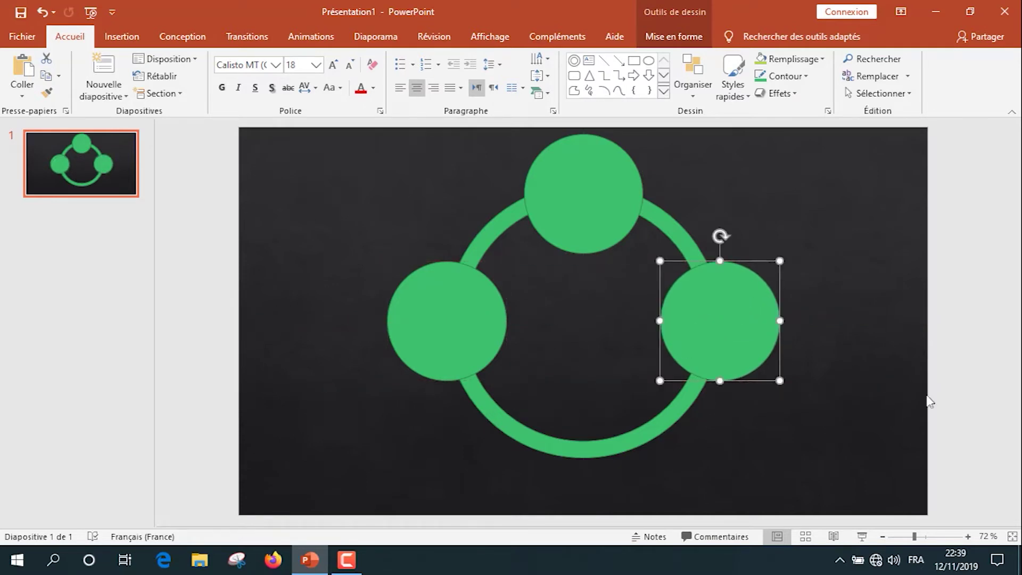
key(ctrl+v)
drag(719, 319, 585, 442)
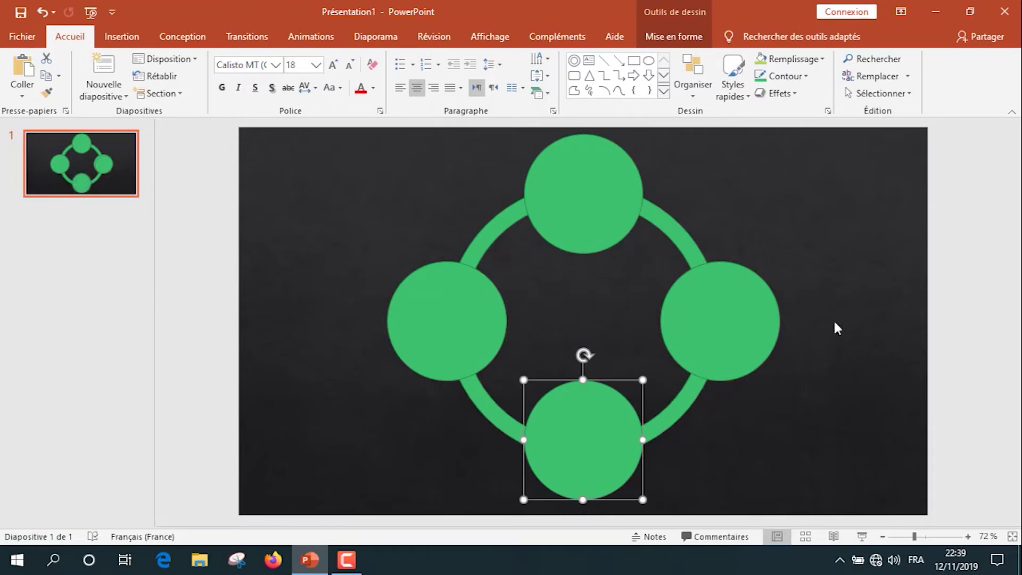
click(841, 279)
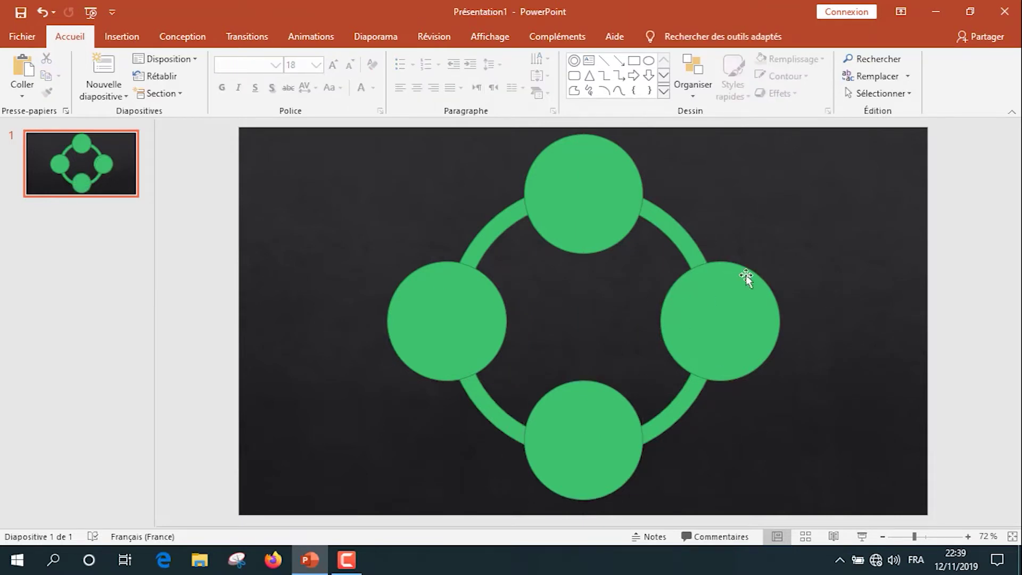
Put spare circle copies at the far right and above the slide, zooming out to 50%
click(722, 330)
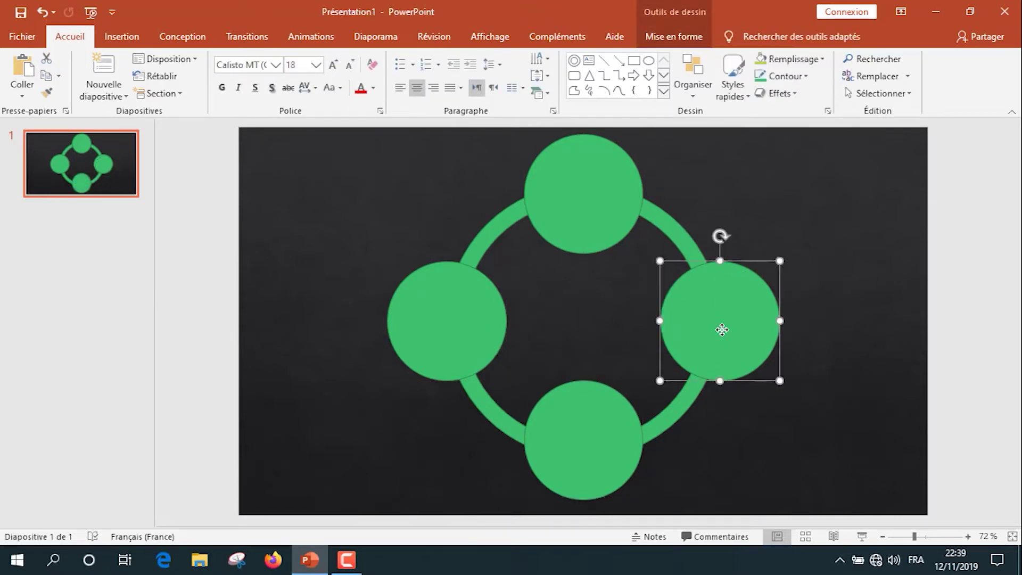
key(ctrl+v)
mouse_move(692, 331)
mouse_down()
mouse_move(842, 299)
mouse_move(852, 319)
mouse_up()
click(577, 198)
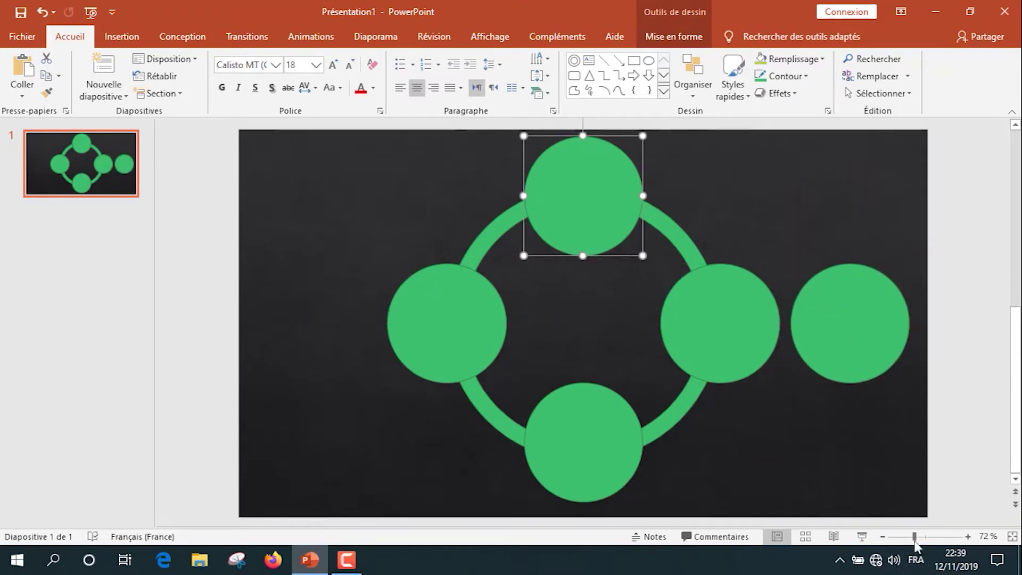
drag(916, 539, 905, 537)
drag(596, 230, 590, 140)
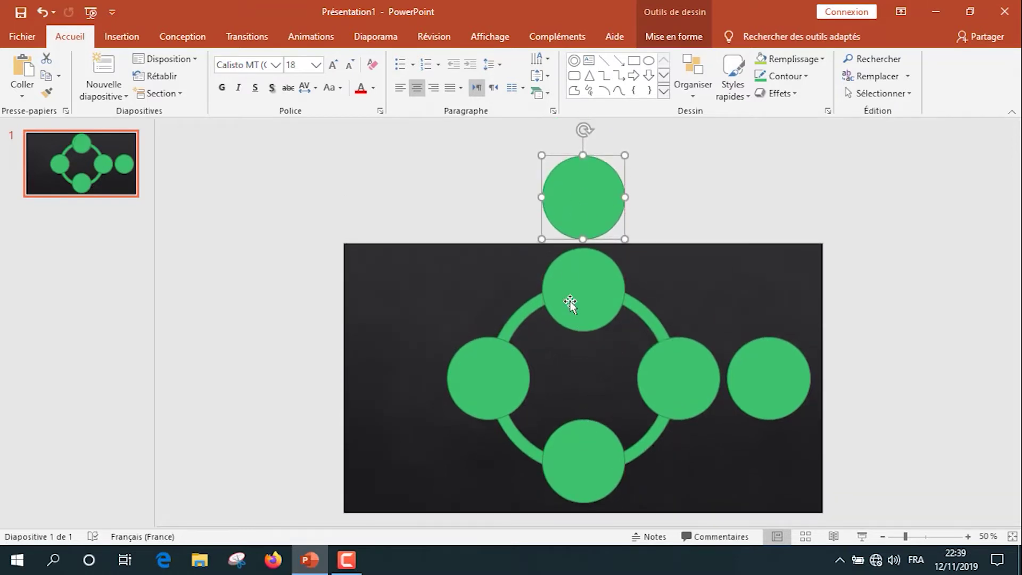
Put spare copies of the left and bottom circles further left and below the slide at 24% zoom
click(496, 385)
drag(497, 384, 407, 385)
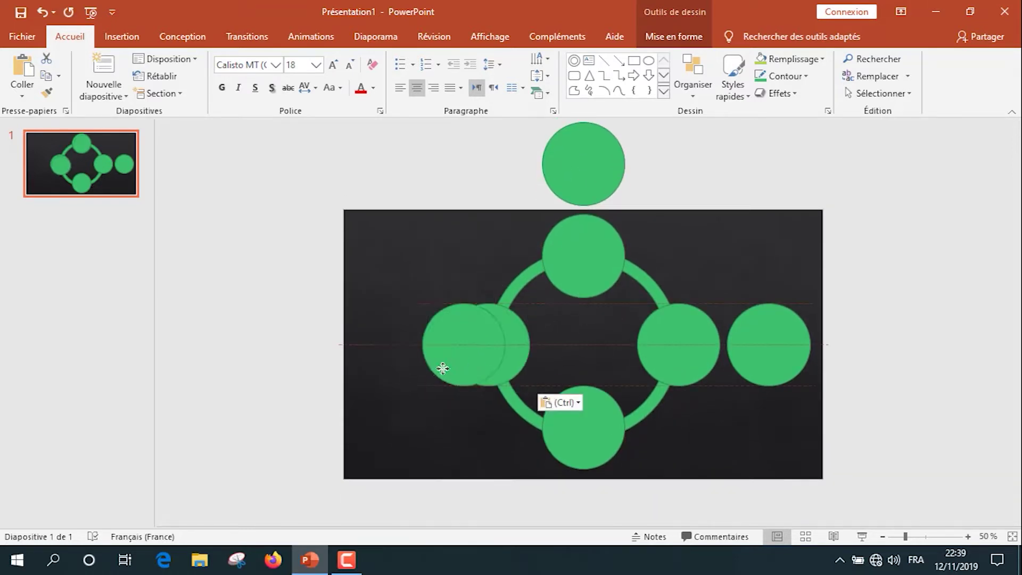
click(604, 432)
mouse_move(604, 432)
mouse_down()
mouse_move(593, 525)
mouse_move(602, 434)
mouse_up()
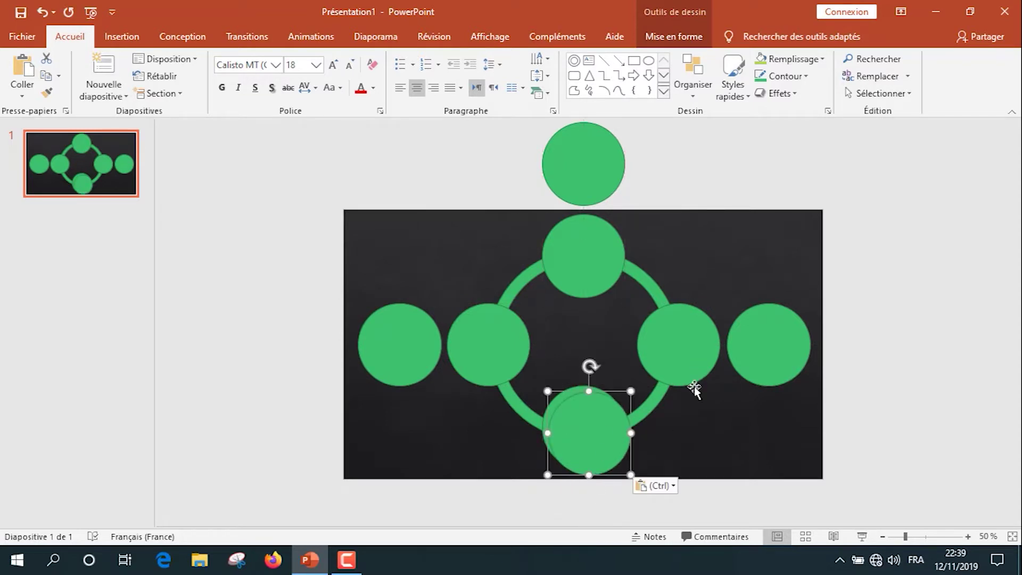
click(894, 538)
drag(585, 363, 581, 412)
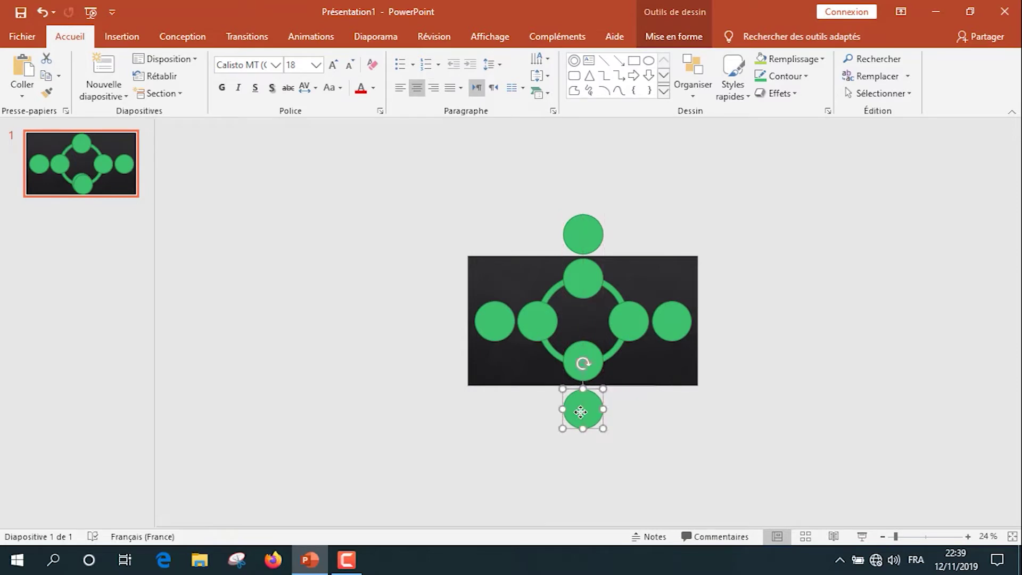
Select the four circles sitting on the ring together
click(585, 363)
click(618, 325)
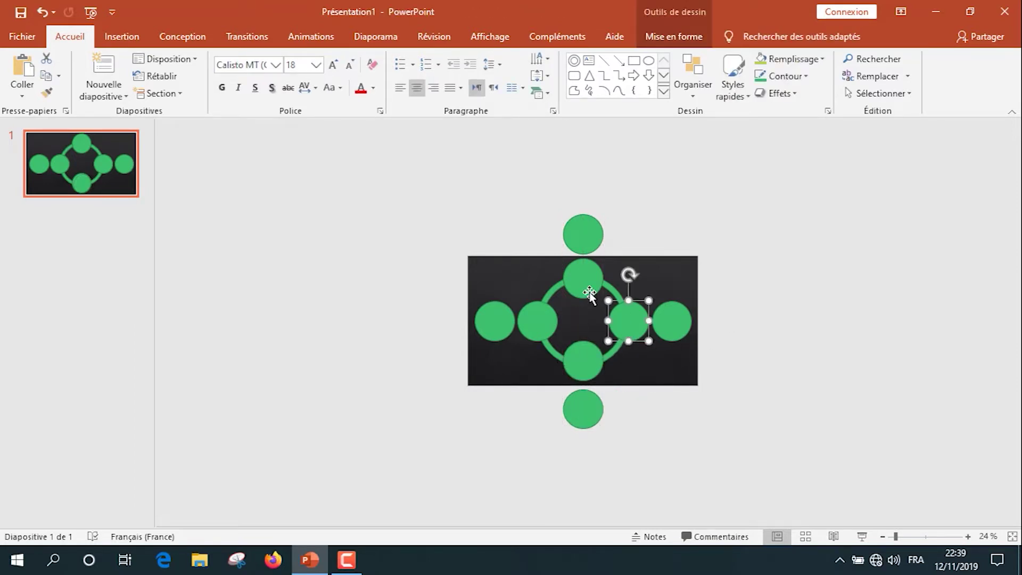
shift+click(590, 293)
shift+click(538, 321)
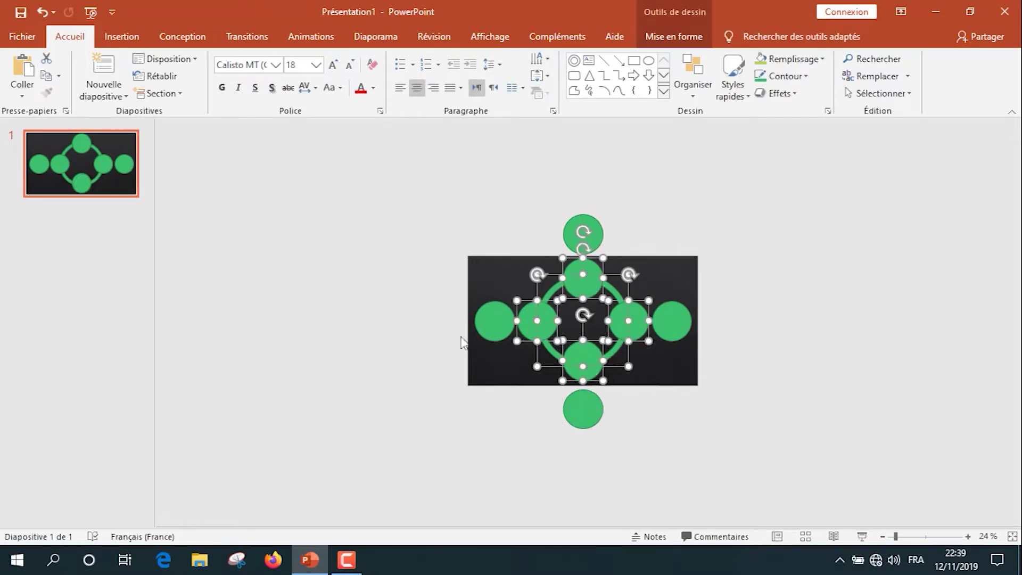
Fragment the ring and inner circles with Fusionner les formes > Fragmenter
click(674, 37)
click(165, 94)
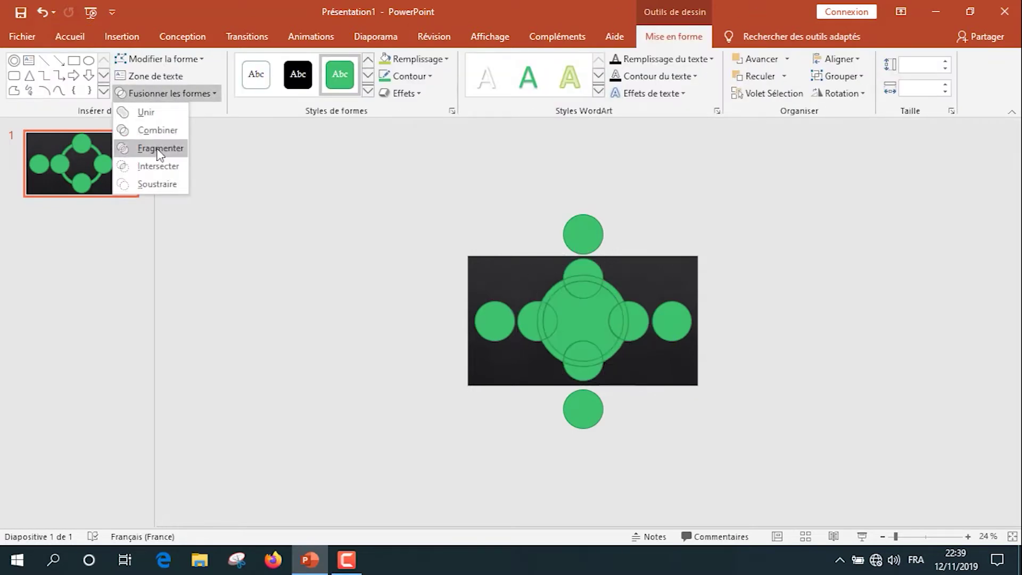
click(159, 149)
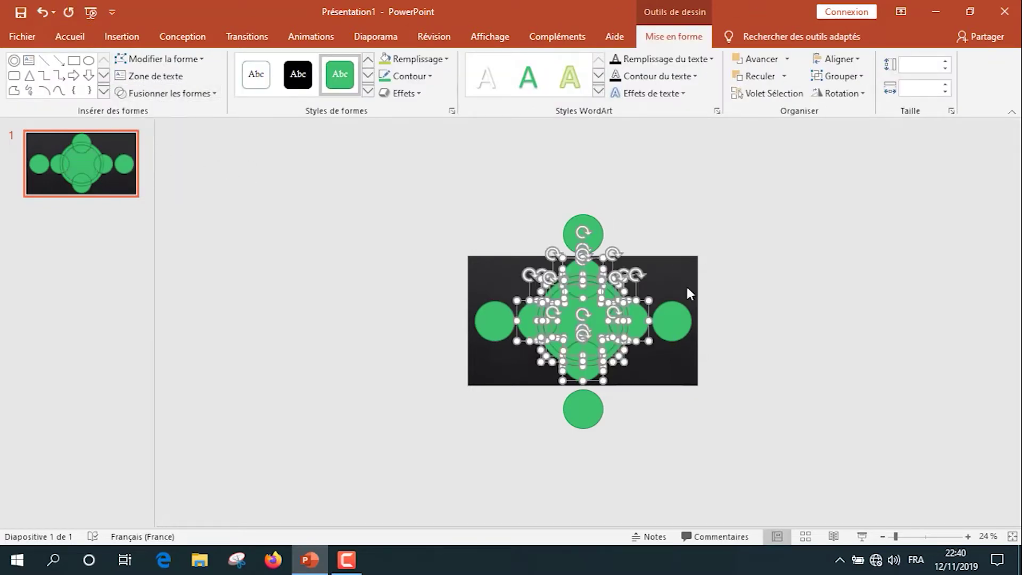
click(919, 538)
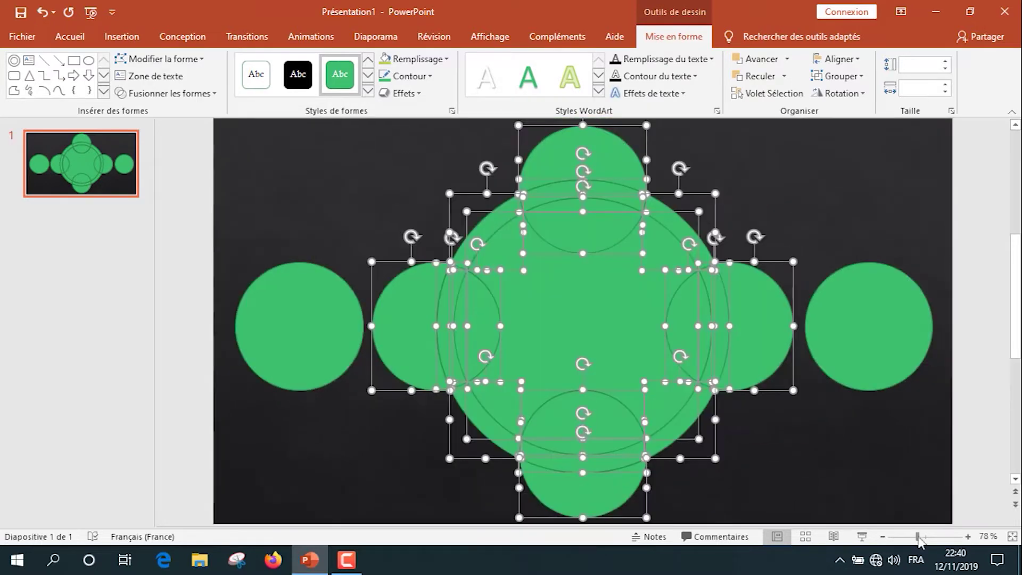
Delete the right-side fragments, the big centre piece and the left fragment with its arc
click(733, 207)
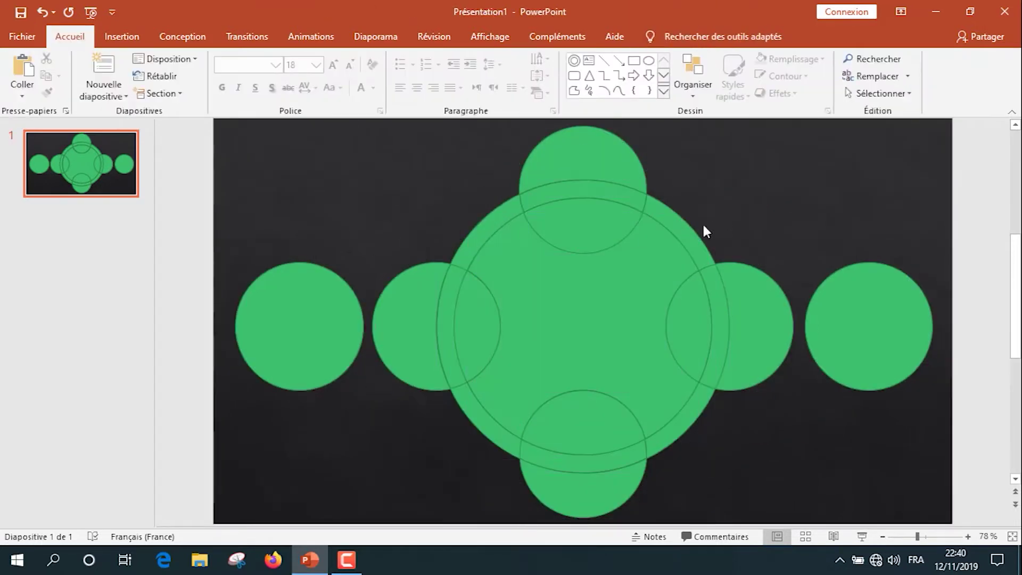
click(763, 296)
key(Delete)
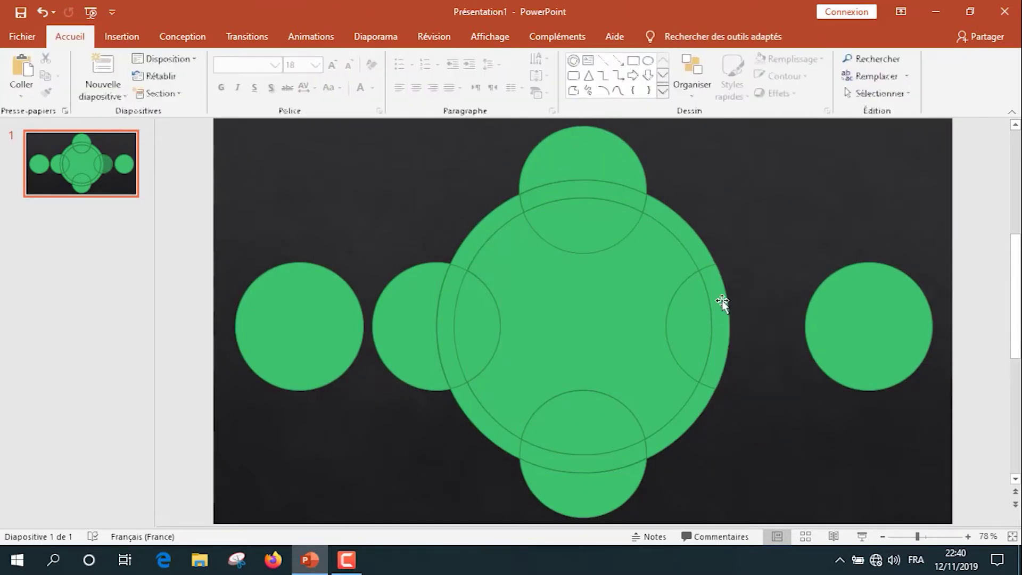
click(695, 303)
key(Delete)
click(656, 314)
key(Delete)
click(429, 323)
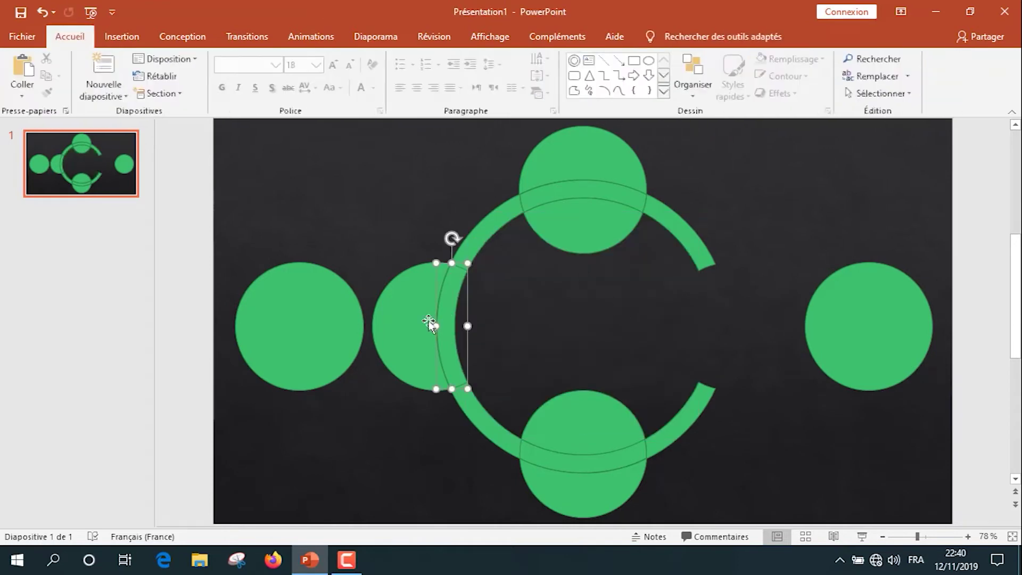
shift+click(453, 295)
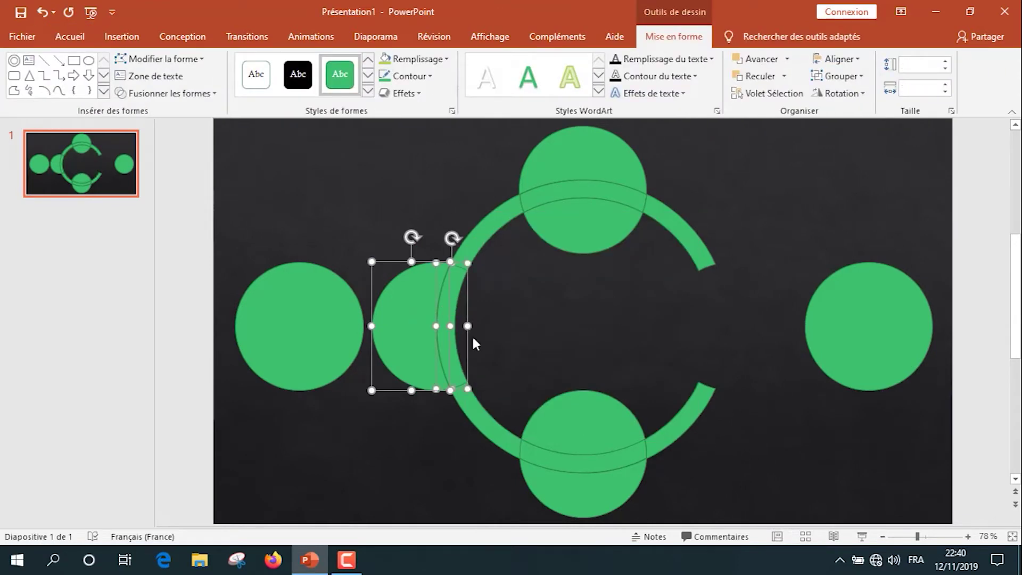
key(Delete)
Delete the bottom circle, the bottom overlap pieces and the top dome fragments
click(598, 437)
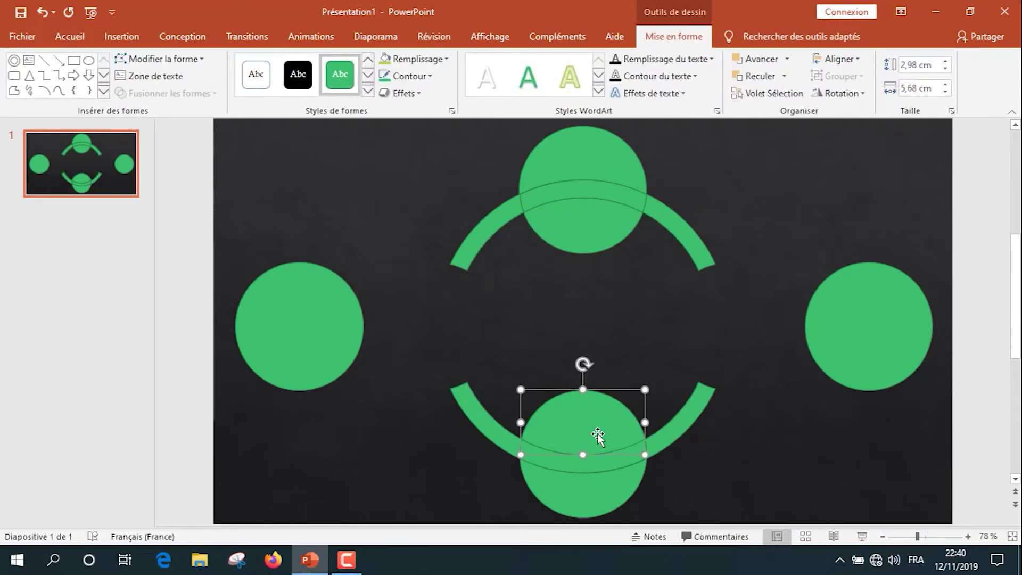
key(Delete)
click(590, 478)
key(Delete)
click(589, 459)
key(Delete)
click(594, 200)
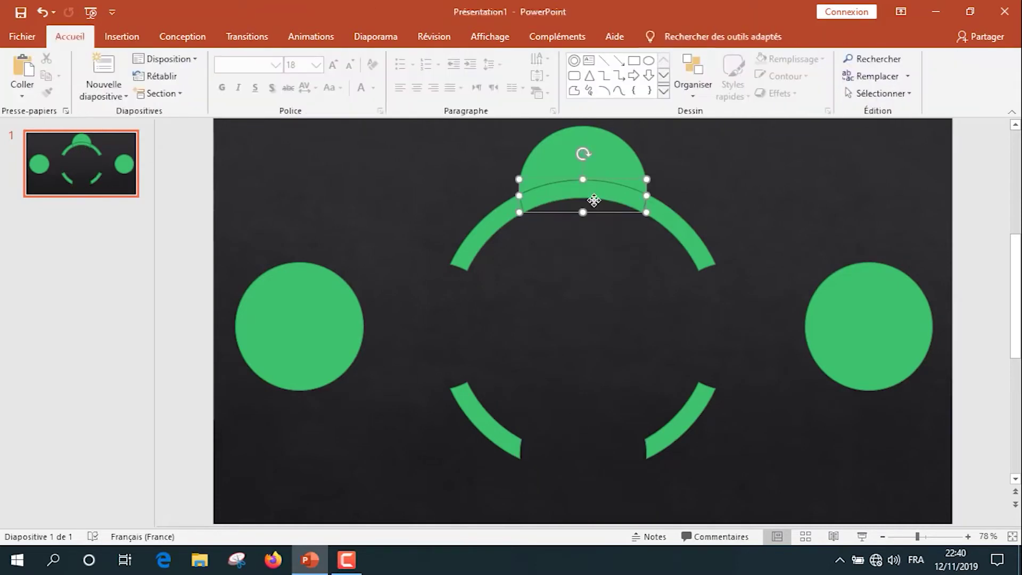
shift+click(586, 175)
key(Delete)
click(891, 323)
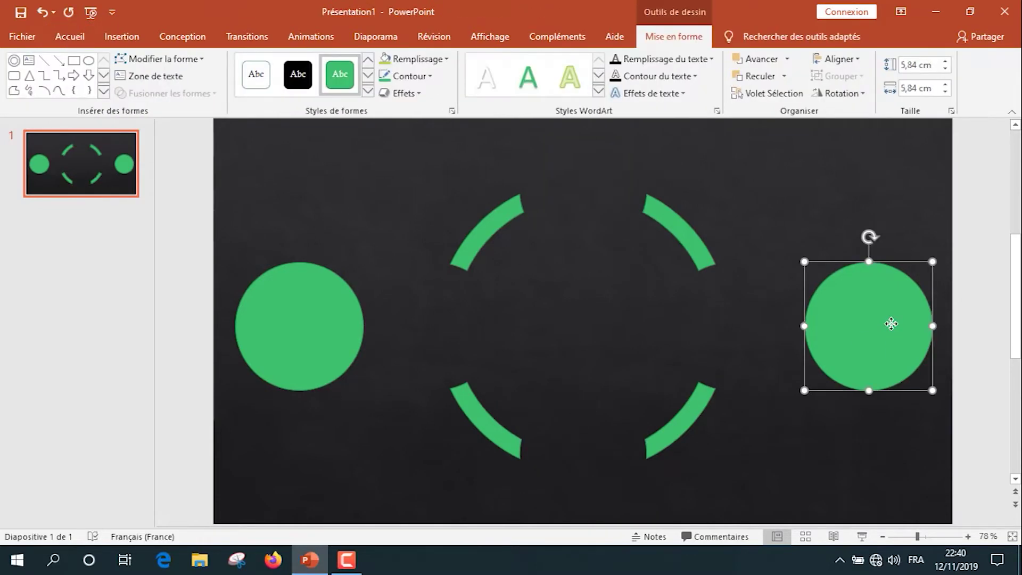
Nudge the right and left spare circles onto the ring with arrow keys
key(Left)
key(Left)
key(Left)
key(Left)
key(Left)
key(Left)
key(Left)
key(Left)
key(Left)
key(Left)
key(Left)
key(Left)
key(Left)
key(Left)
key(Left)
key(Left)
key(Left)
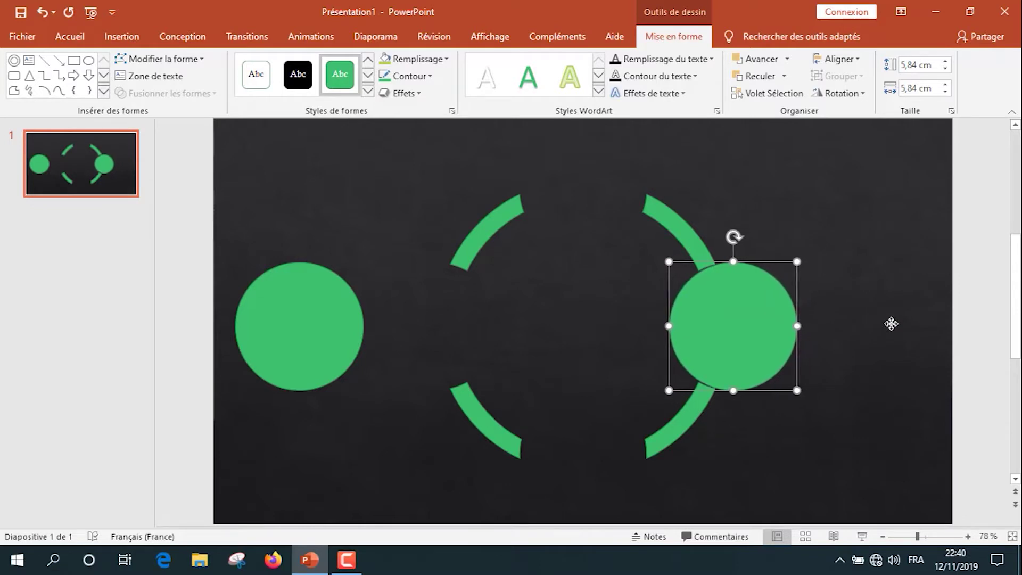
click(333, 321)
key(Right)
key(Right)
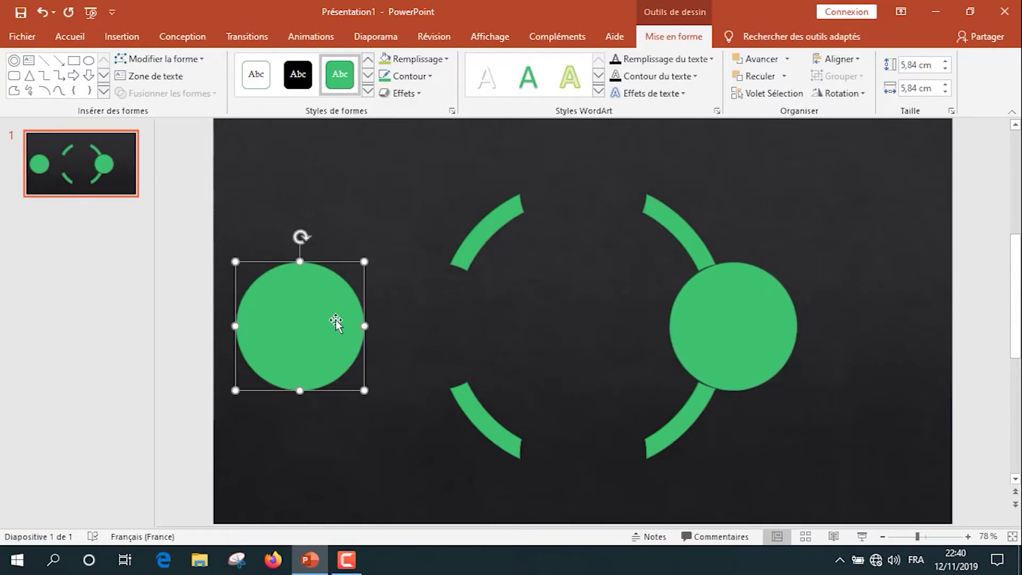
key(Right)
key(Right)
key(Right)
key(Right)
key(Right)
key(Right)
key(Left)
key(Left)
key(Left)
key(Left)
key(Left)
key(Left)
key(Left)
key(Left)
key(Left)
key(Left)
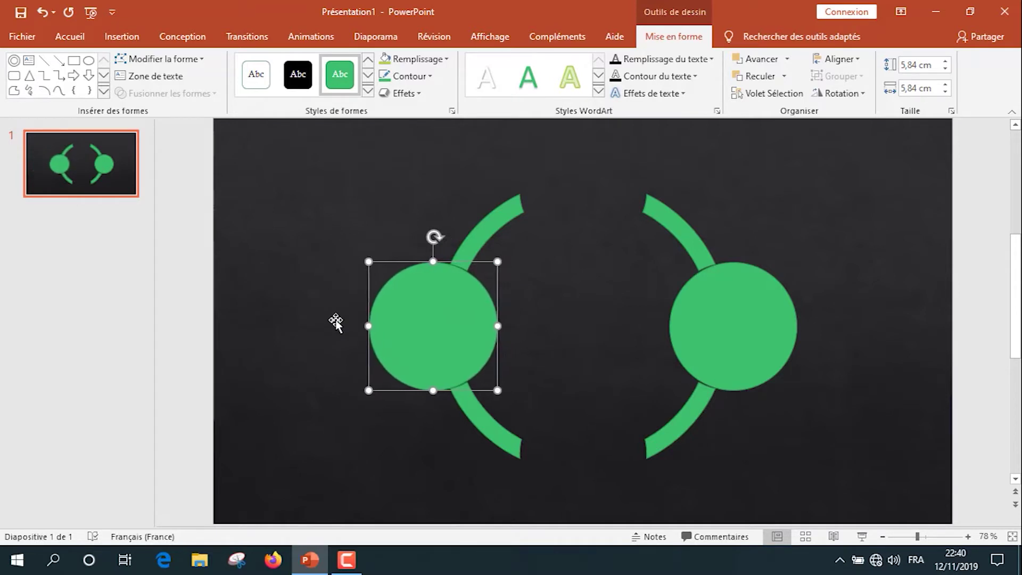
Copy a circle into the top gap and another into the ring's bottom gap
ctrl+drag(448, 293, 598, 159)
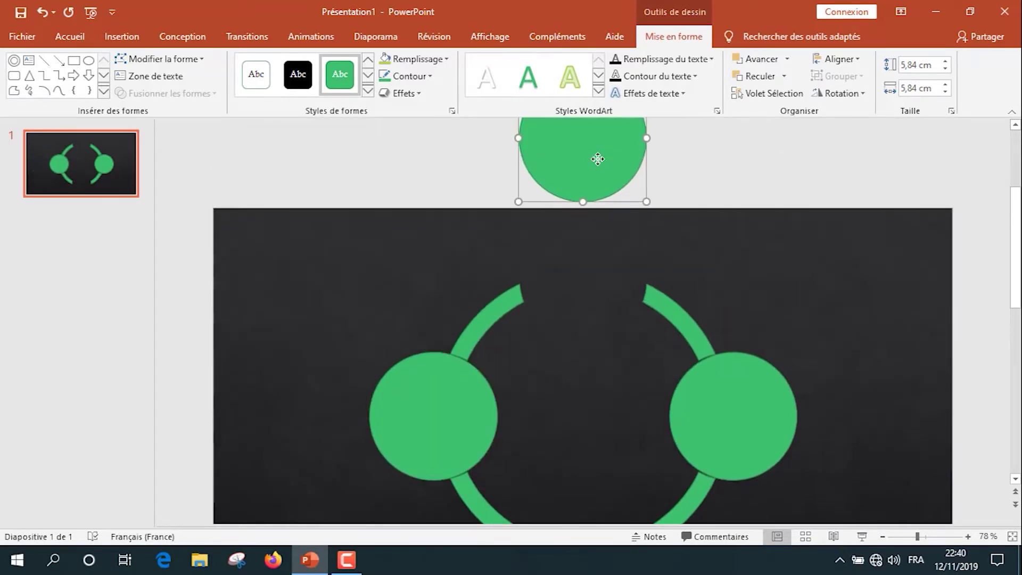
drag(597, 159, 597, 159)
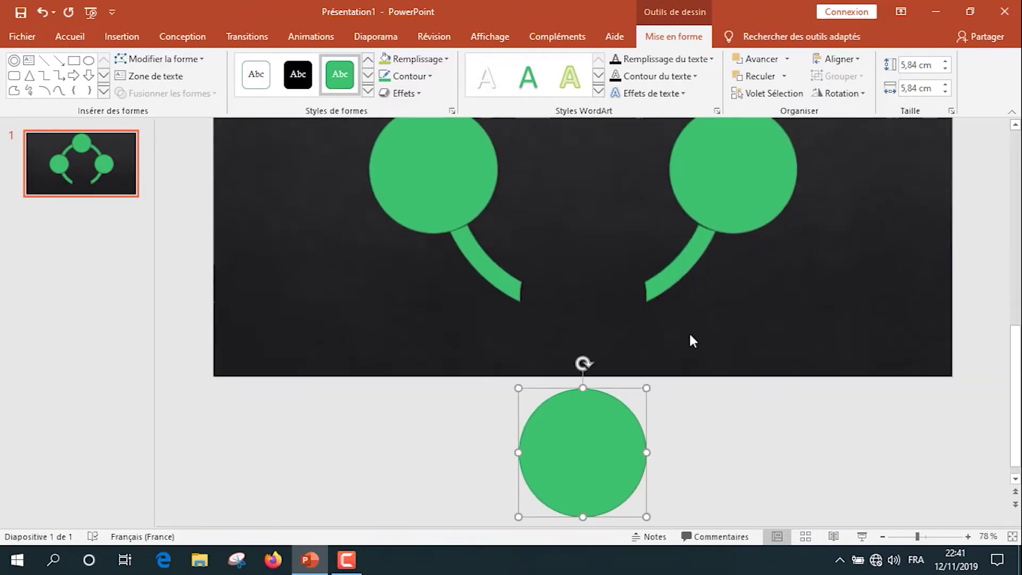
key(Up)
key(Up)
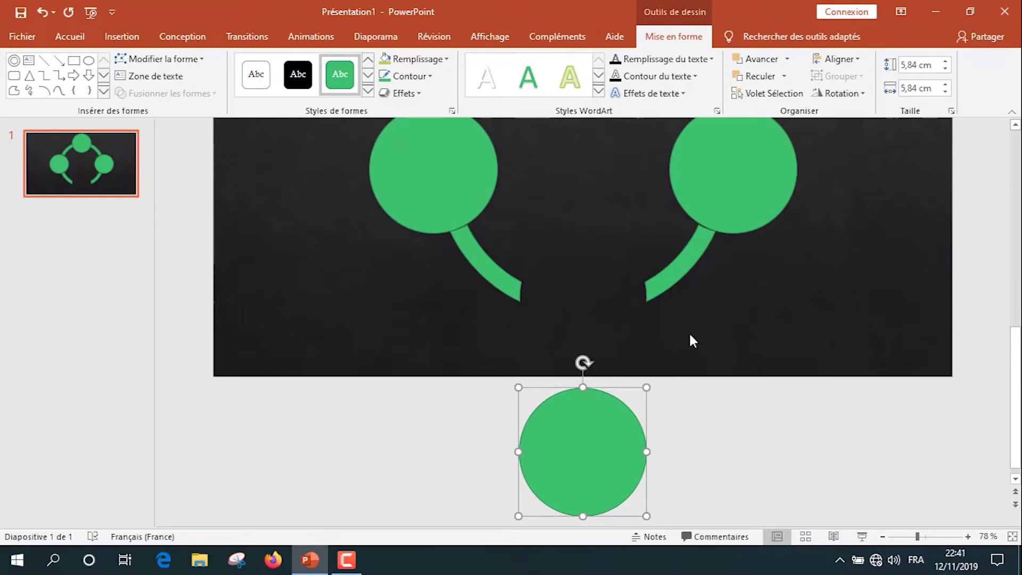
key(Up)
key(Up)
key(Up)
key(Up)
key(Up)
key(Up)
key(Up)
key(Up)
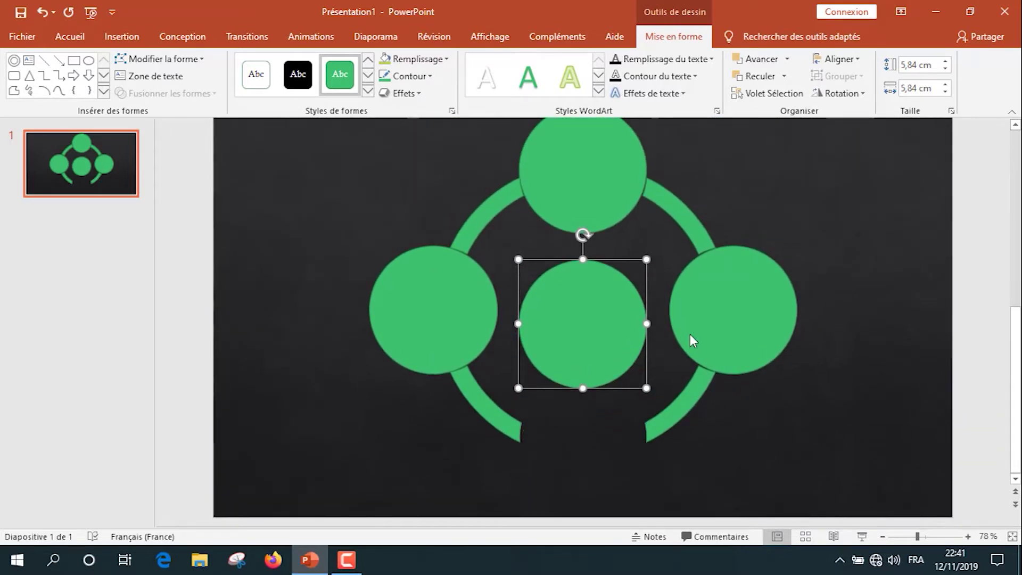
key(Down)
key(Down)
key(Down)
key(Down)
key(Down)
key(Down)
key(Down)
key(Down)
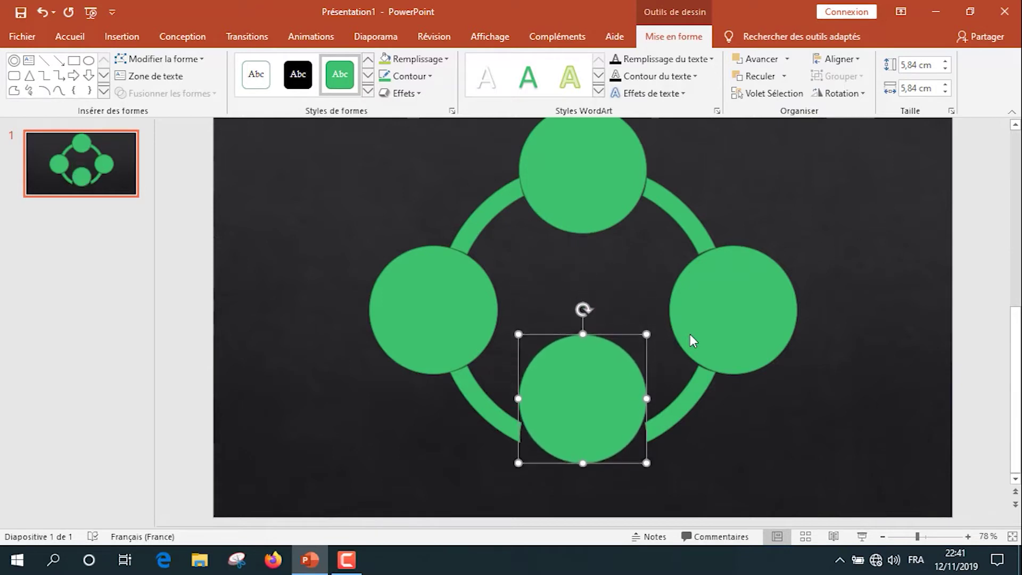
key(Down)
key(Down)
key(Down)
key(Down)
key(Down)
key(Down)
key(Down)
key(Up)
key(Up)
click(903, 238)
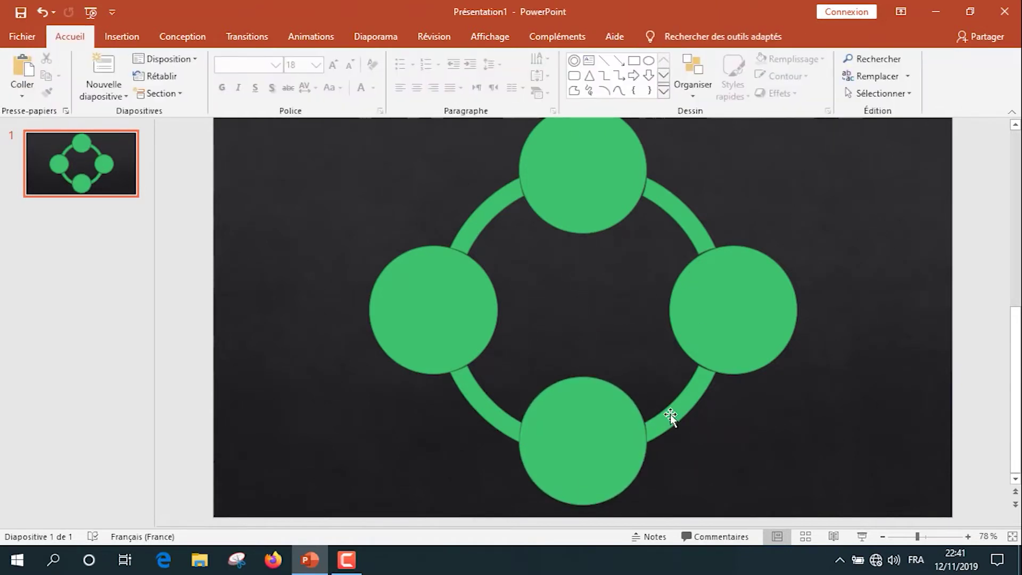
Give the lower-right arc and right circle a lime moderate-effect style, bevelling the circle
drag(644, 442, 715, 365)
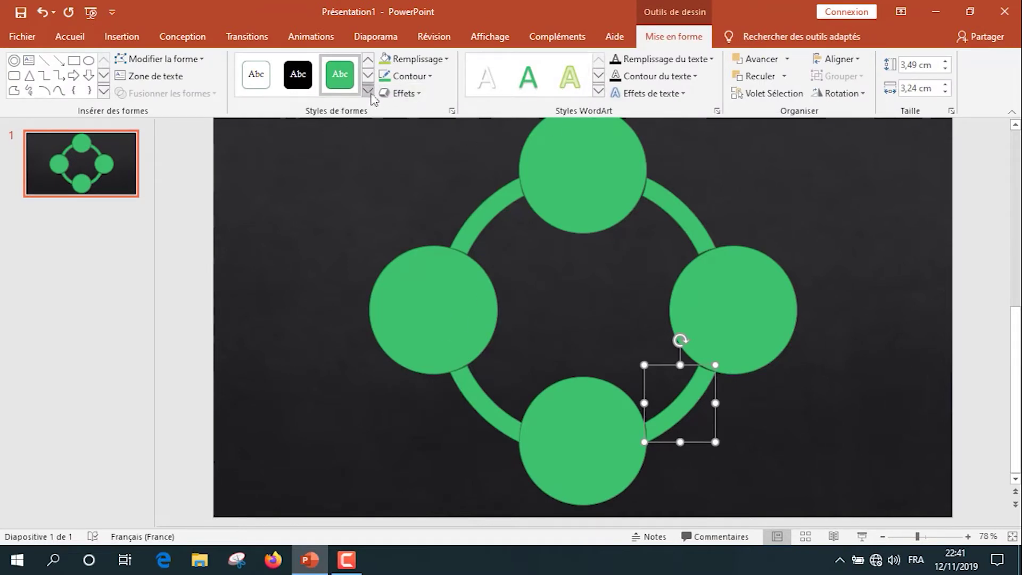
click(369, 91)
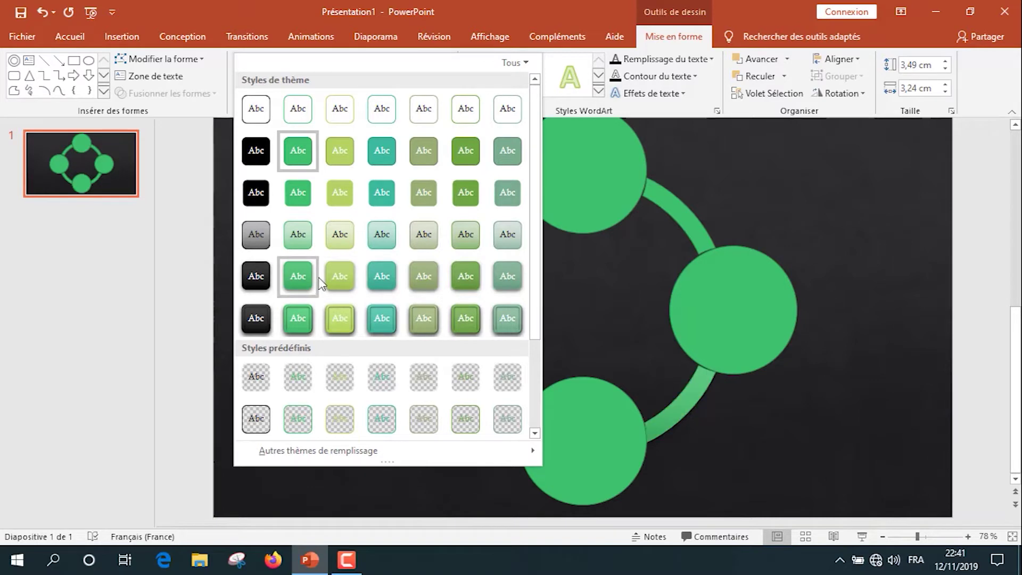
click(339, 276)
click(767, 286)
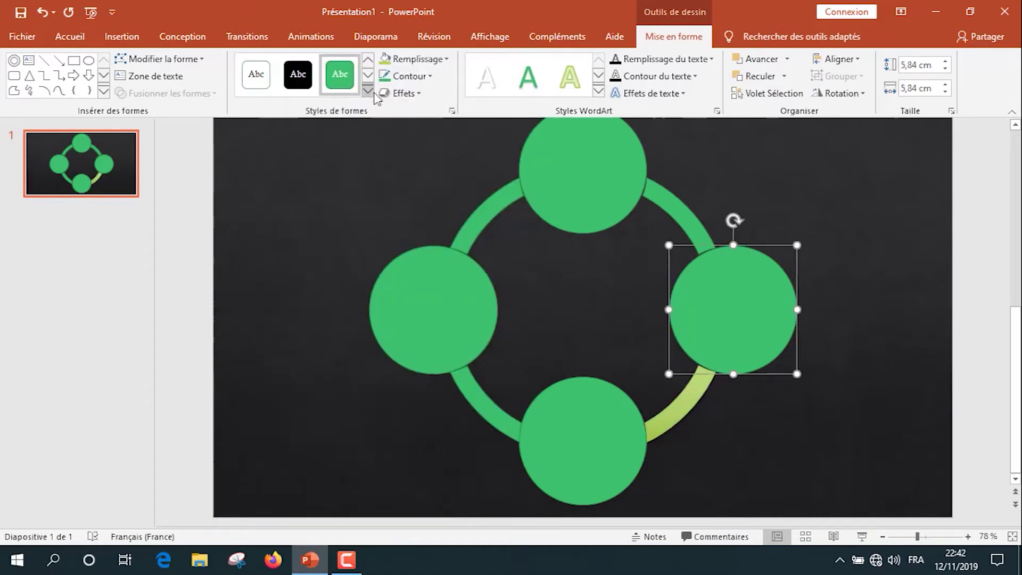
click(368, 92)
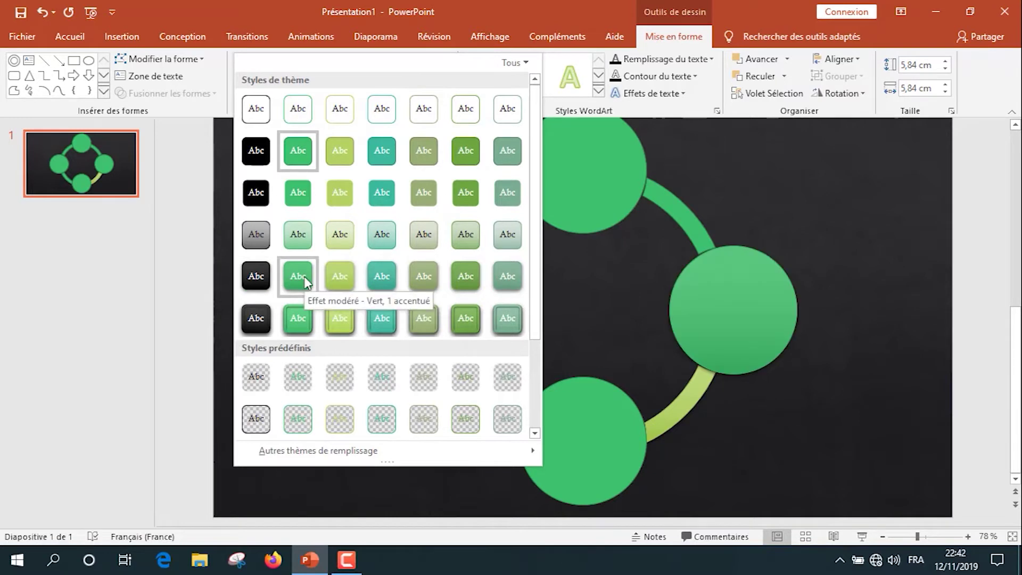
click(339, 274)
click(403, 93)
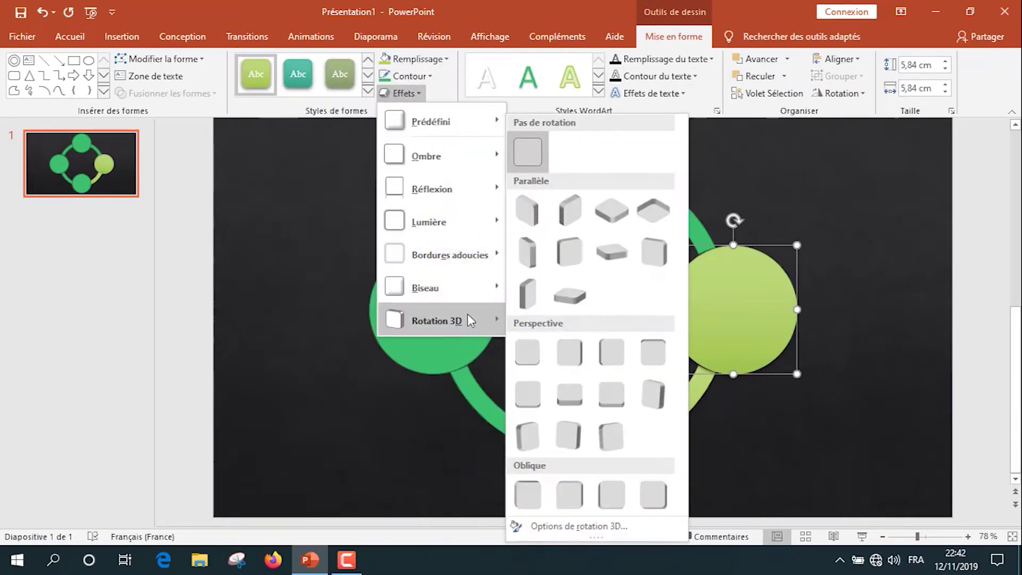
mouse_move(425, 287)
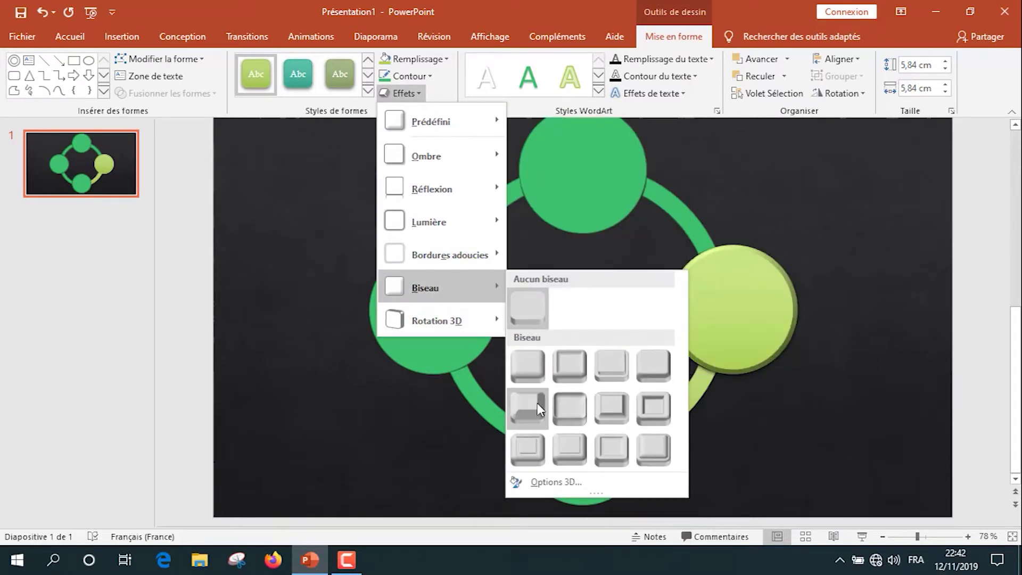
click(538, 404)
Give the upper-right arc and top circle a teal style, bevelling the circle
click(685, 220)
click(367, 92)
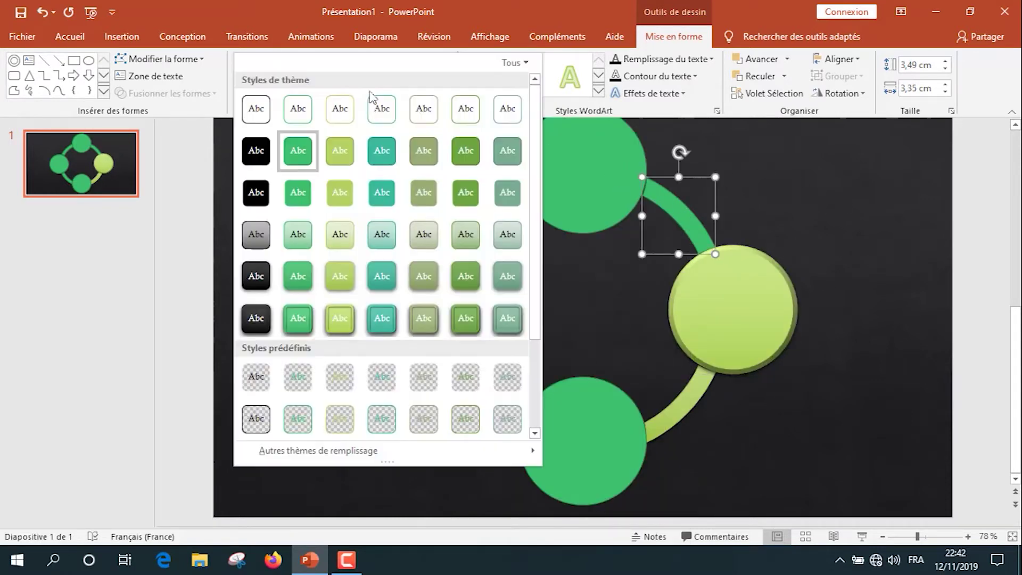
click(391, 285)
click(589, 144)
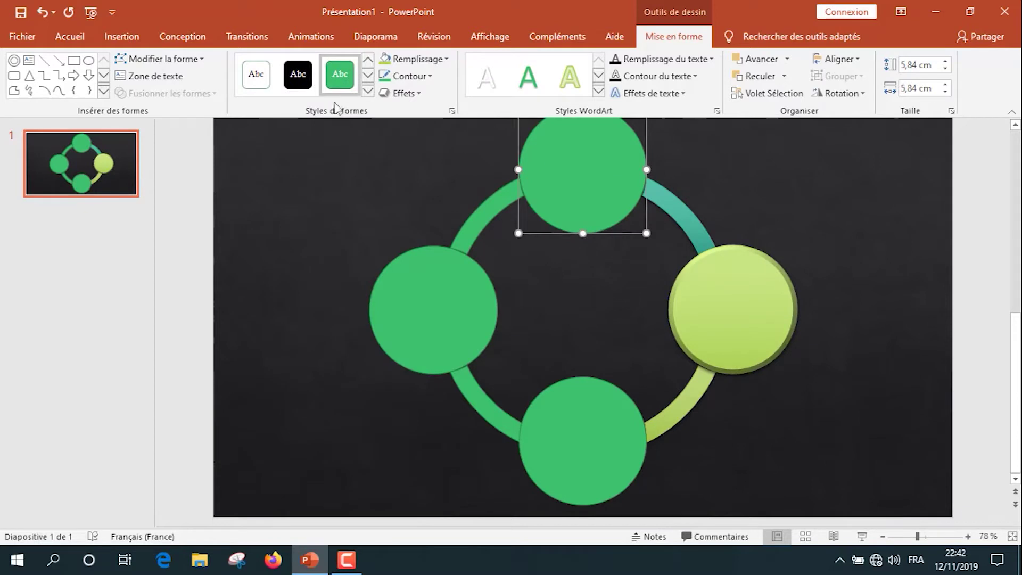
click(367, 91)
click(395, 271)
click(400, 93)
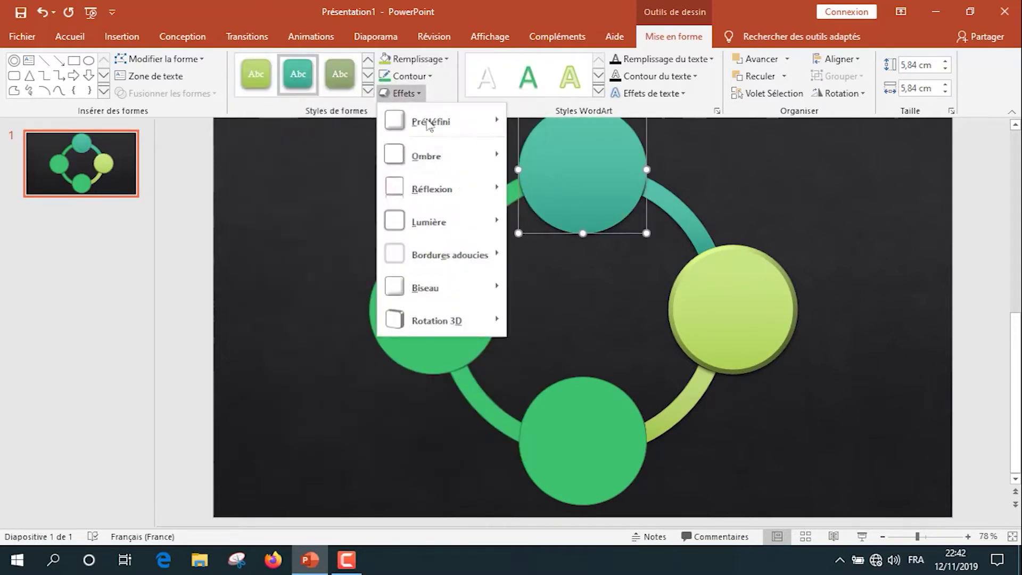
click(527, 408)
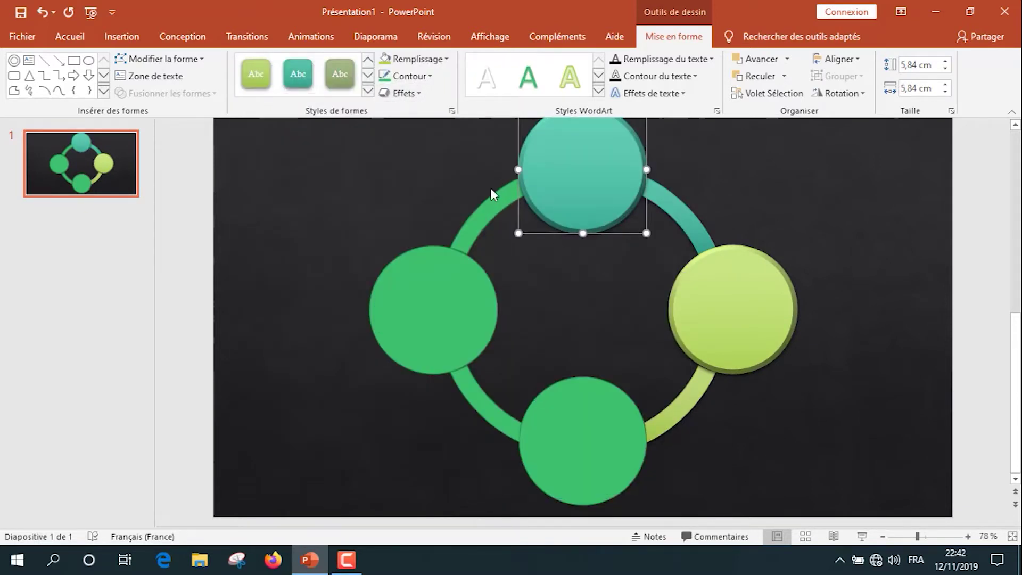
Give the upper-left arc and left circle an olive style, bevelling the circle
click(495, 205)
click(368, 92)
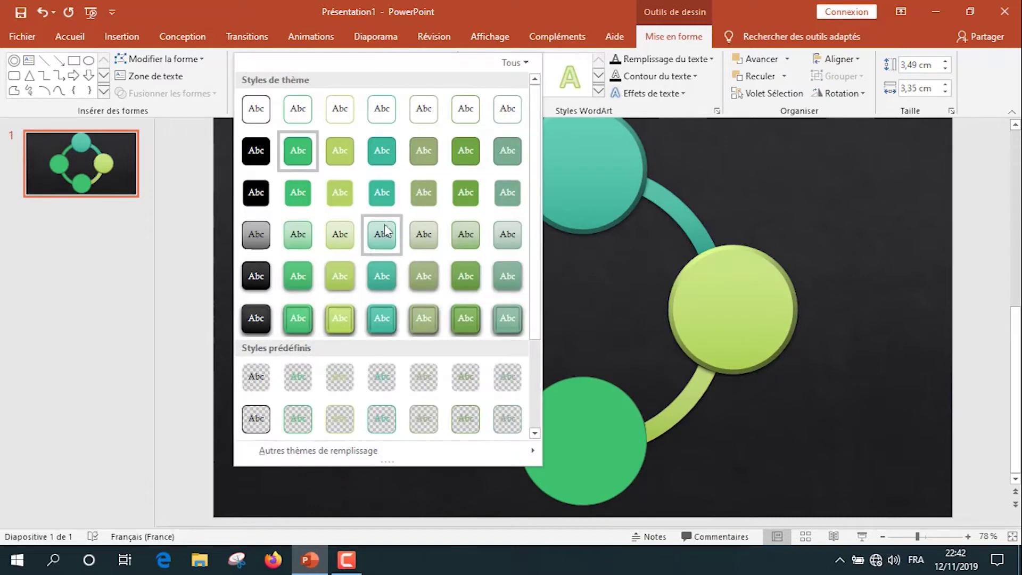
click(424, 276)
click(422, 273)
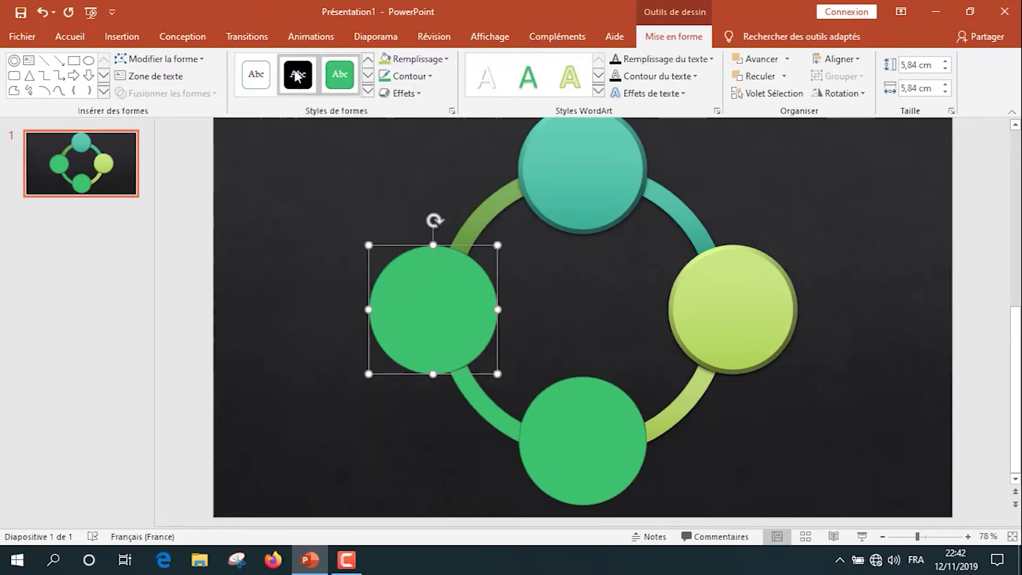
click(368, 92)
click(429, 279)
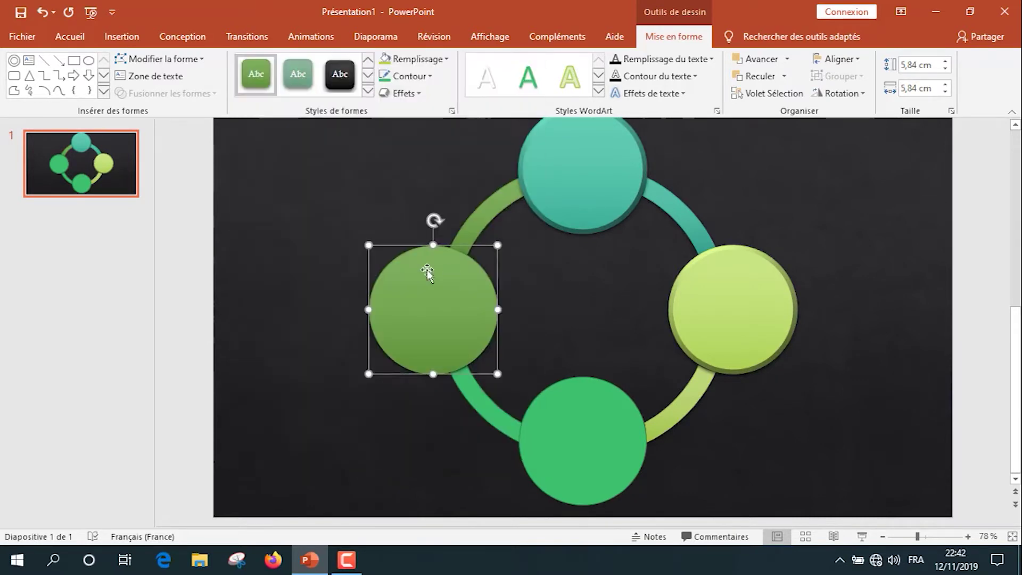
click(404, 94)
mouse_move(425, 288)
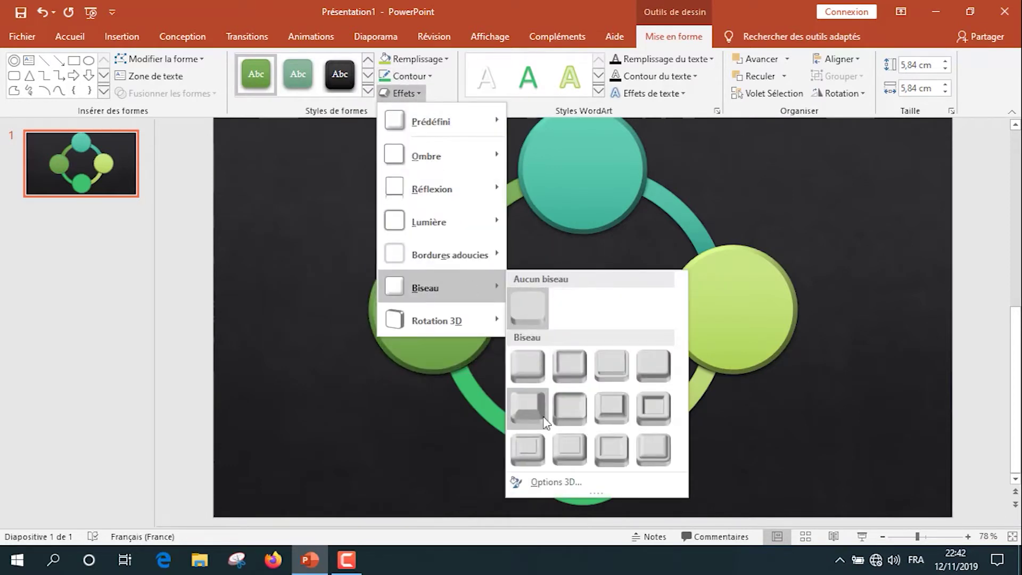
click(541, 399)
Give the lower-left arc and bottom circle a green moderate-effect style, bevelling the circle
click(486, 431)
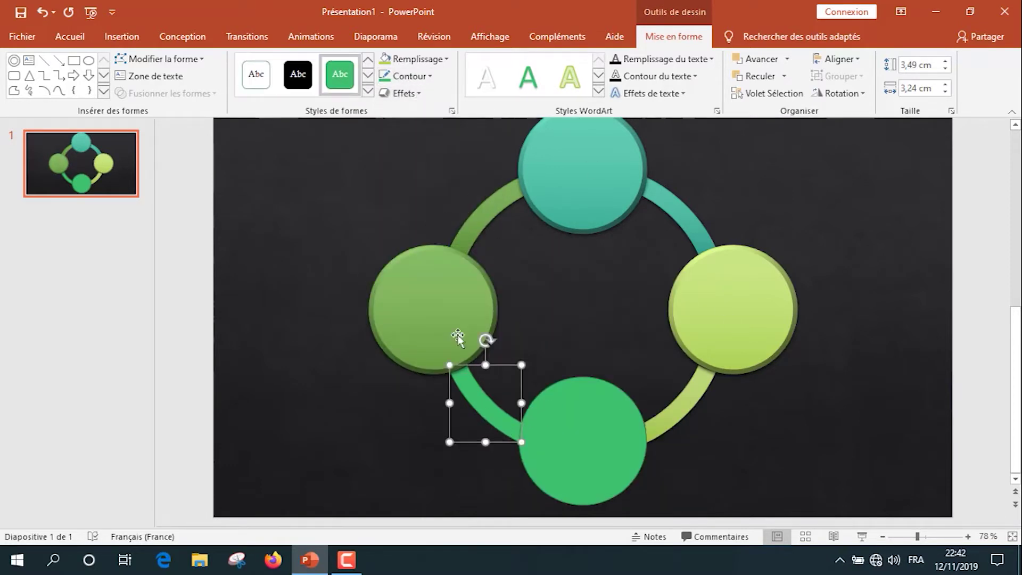
click(368, 93)
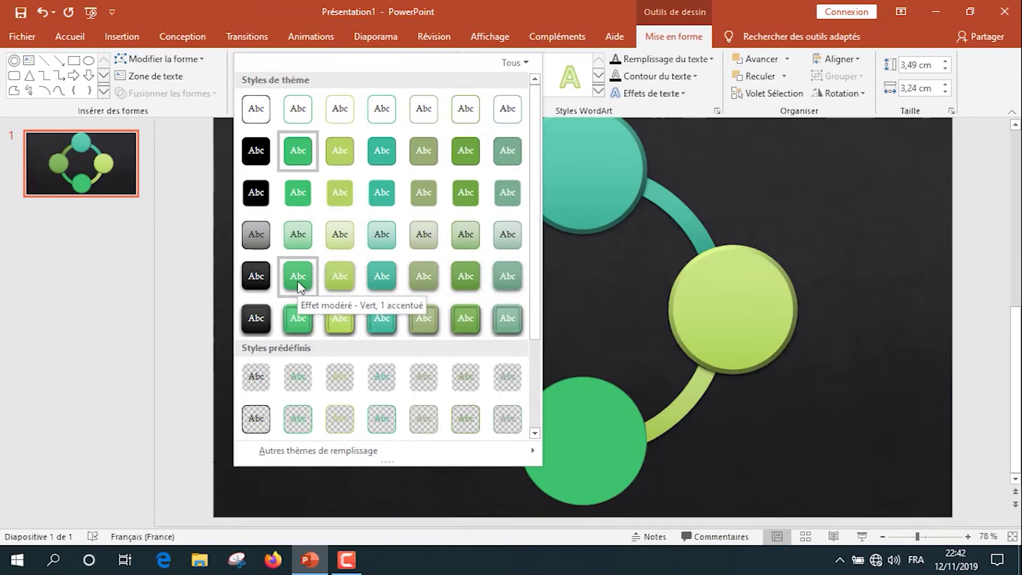
click(300, 288)
click(606, 421)
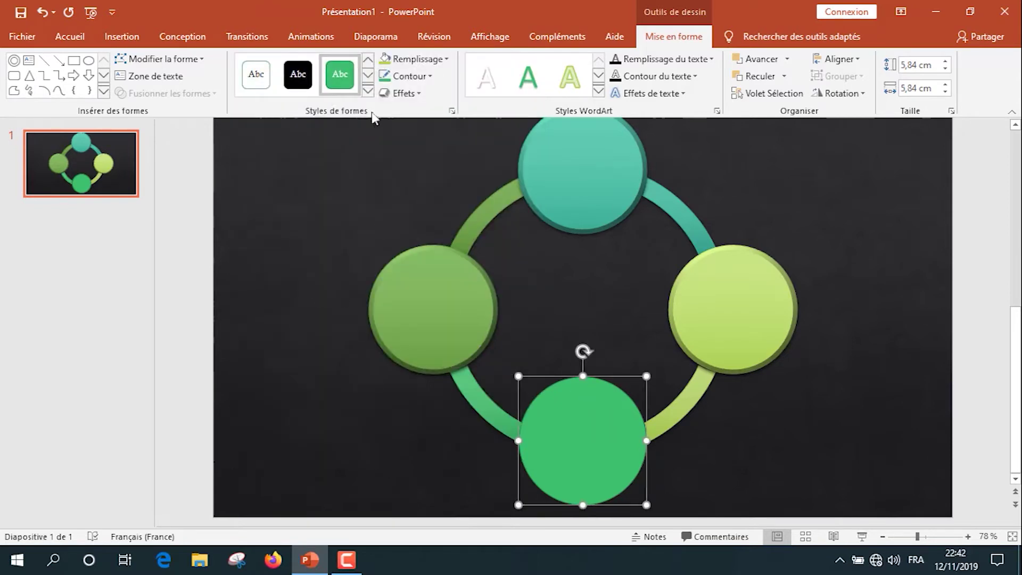
click(368, 92)
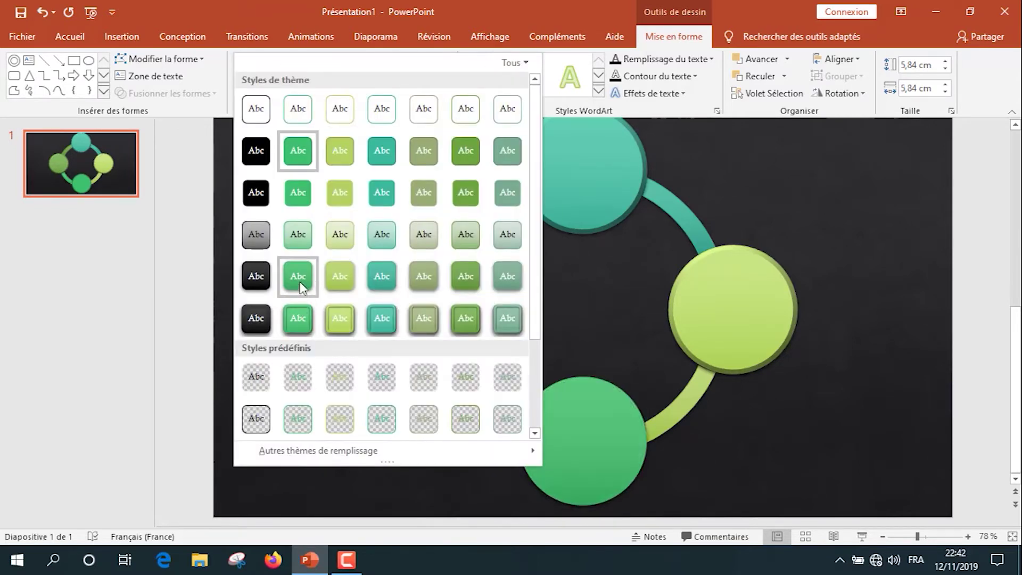
click(300, 282)
click(404, 93)
click(529, 367)
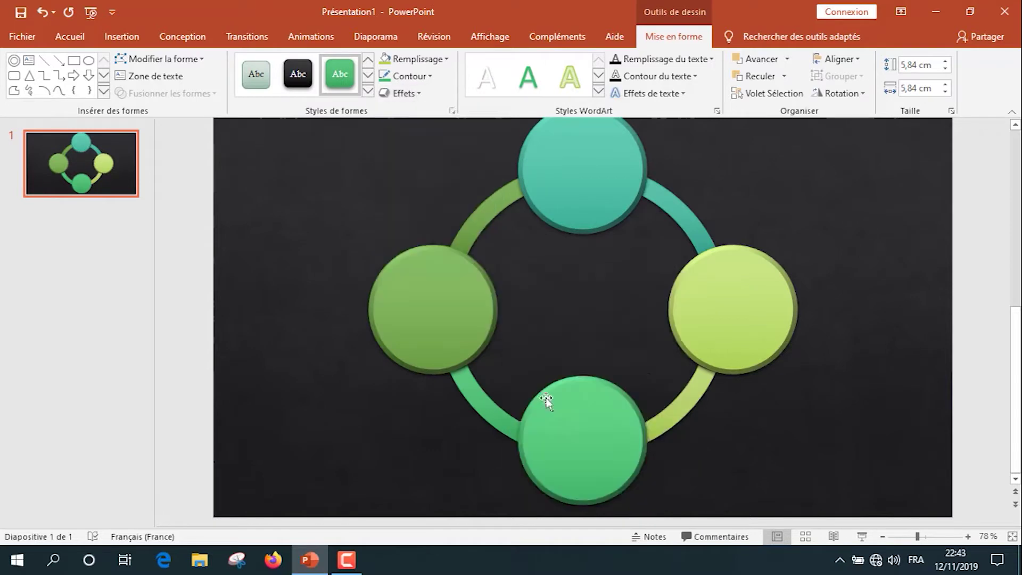
click(821, 209)
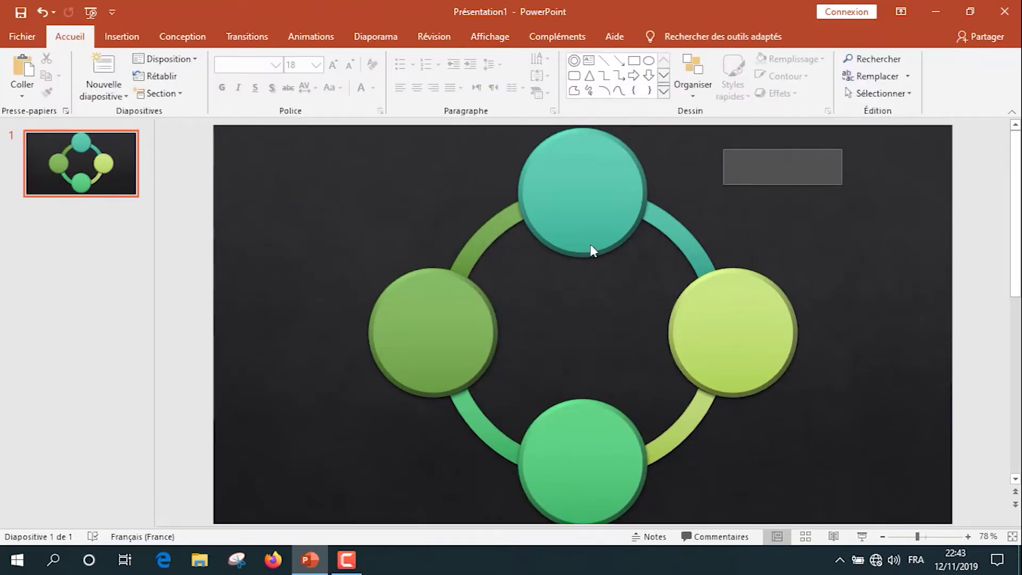
Select all shapes, group them into one diagram and shrink it
key(ctrl+a)
ctrl+scroll(879, 308, down, 3)
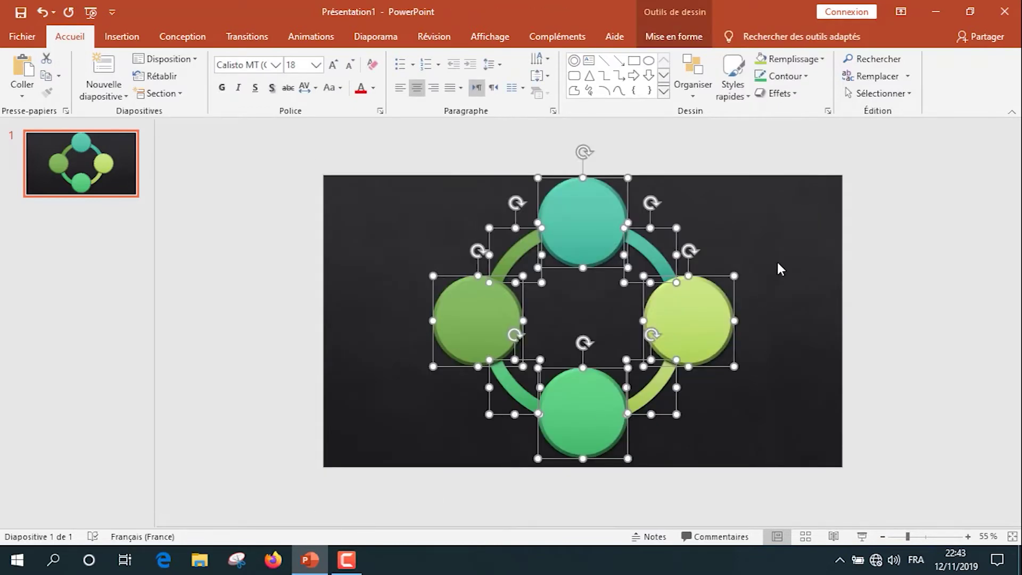
right_click(688, 324)
click(889, 163)
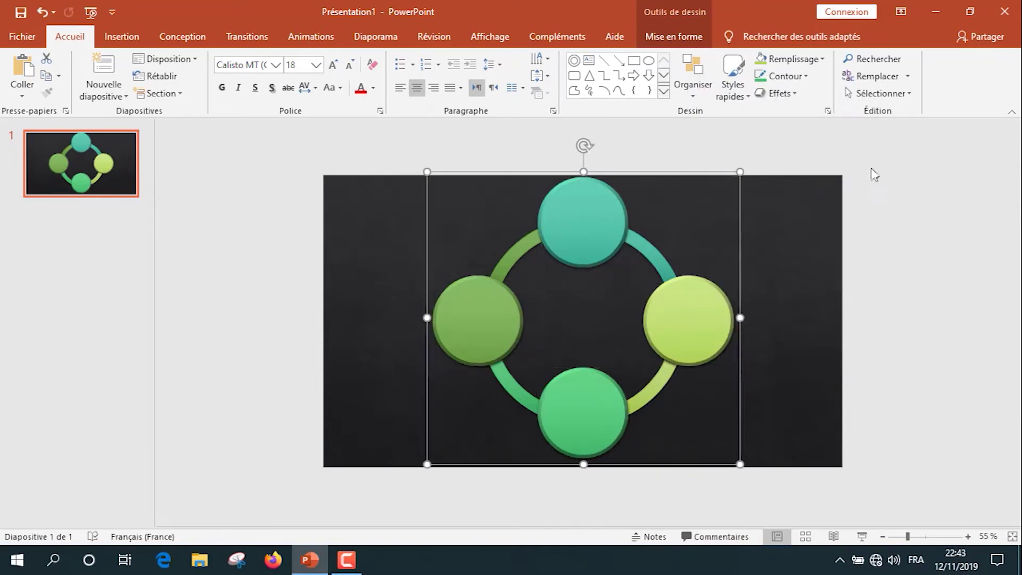
drag(739, 172, 663, 268)
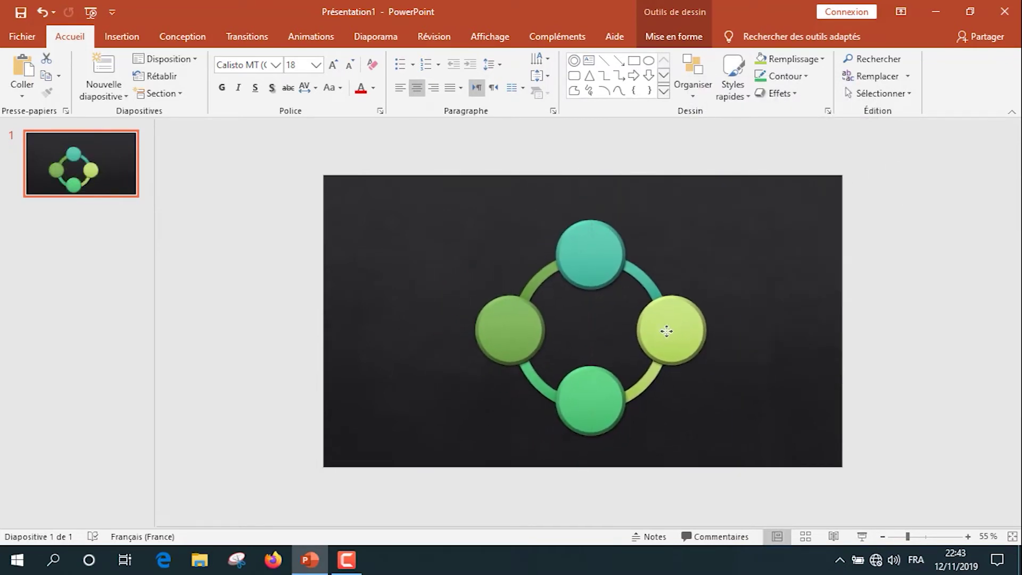
drag(663, 268, 659, 333)
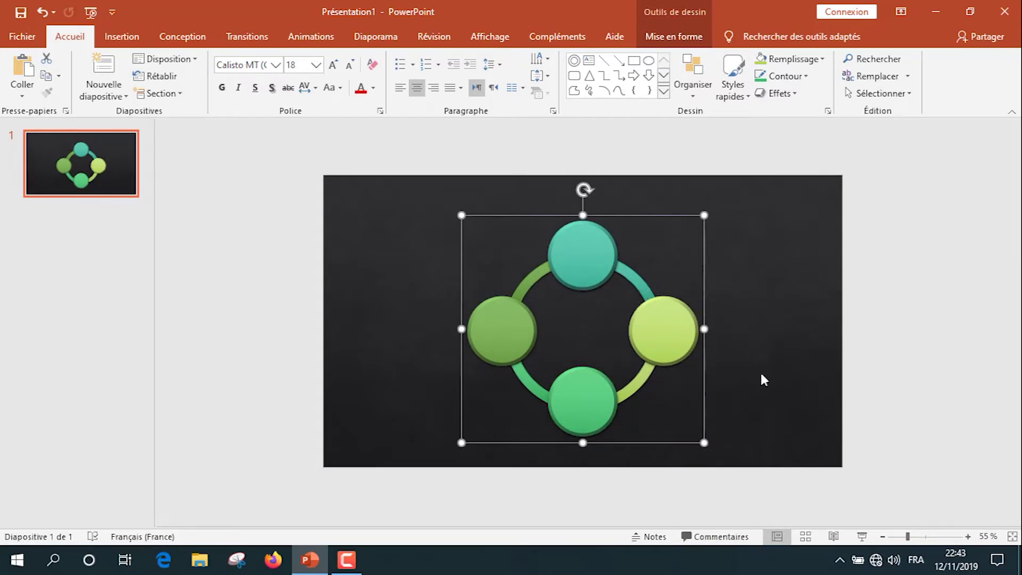
Ungroup the diagram back into separate circles and arcs via Grouper > Dissocier
right_click(608, 244)
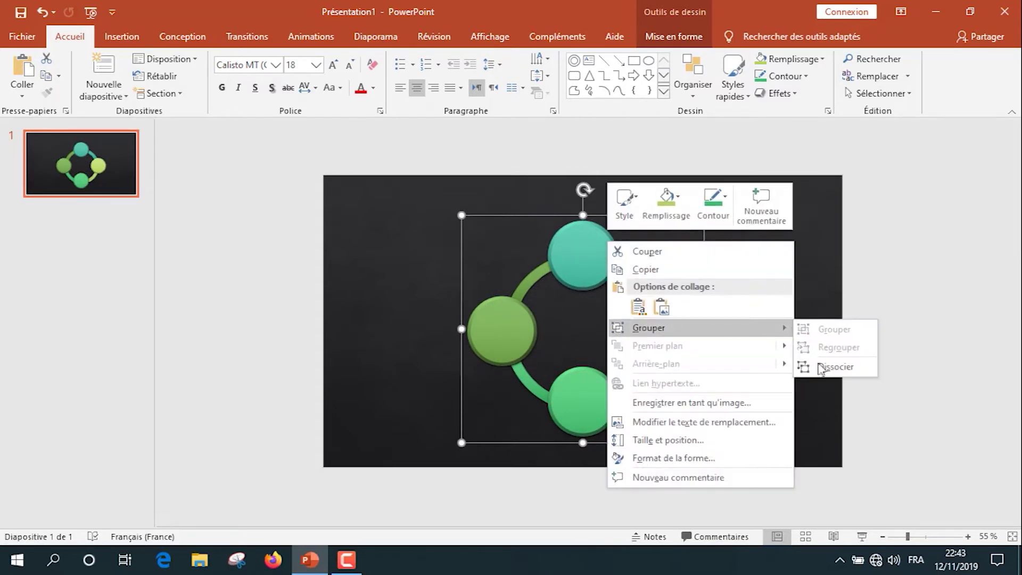
click(836, 365)
click(693, 289)
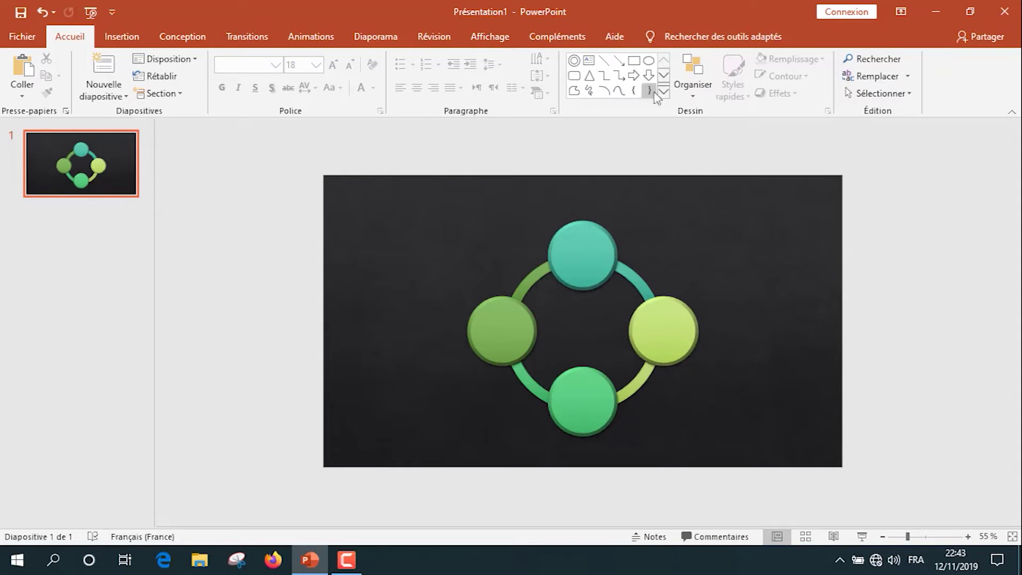
Draw a green rectangle at lower left and a tilted, thickened pentagon arrow beside it
click(634, 61)
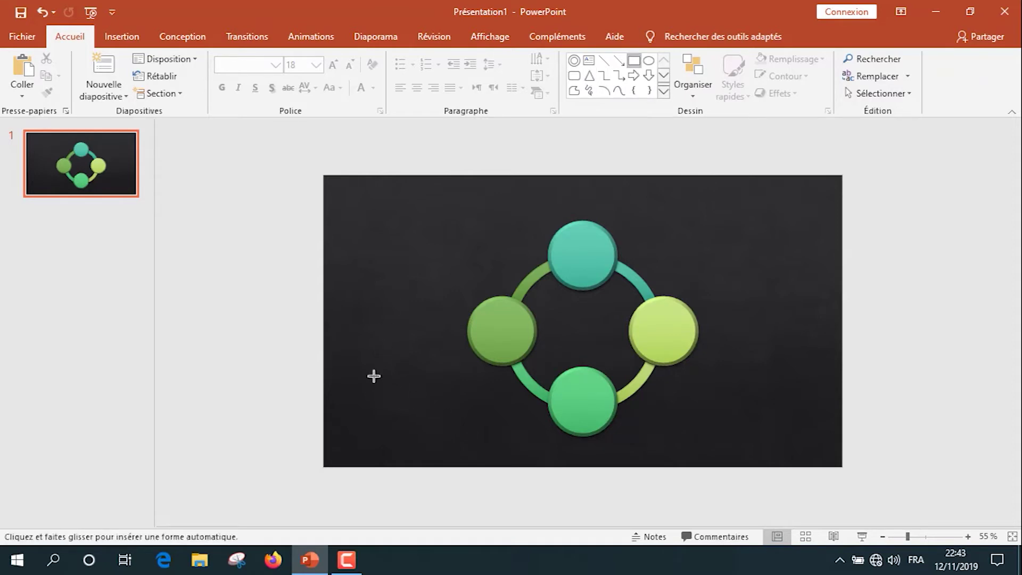
drag(374, 378, 495, 452)
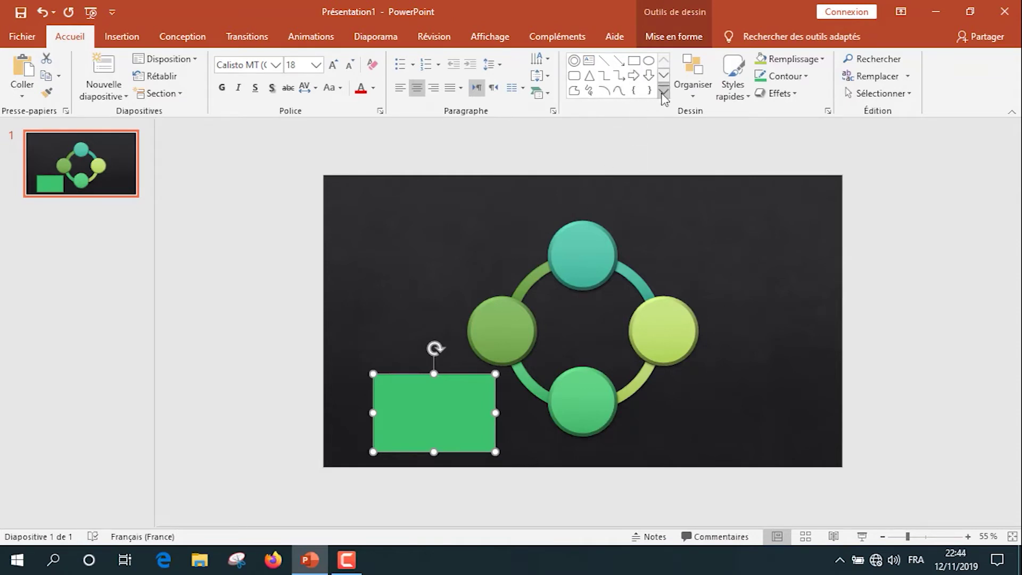
click(664, 94)
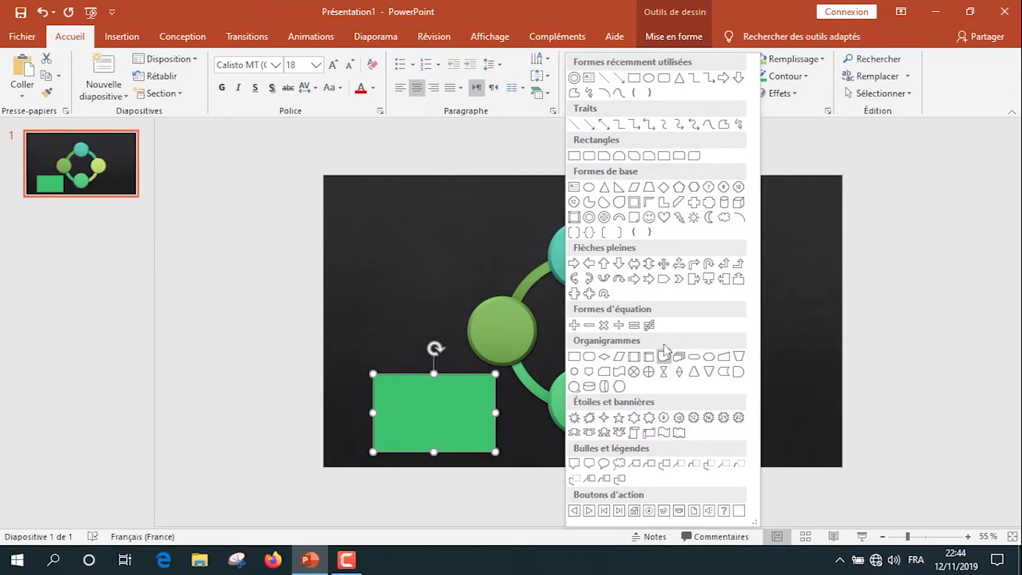
click(662, 280)
drag(495, 437, 550, 420)
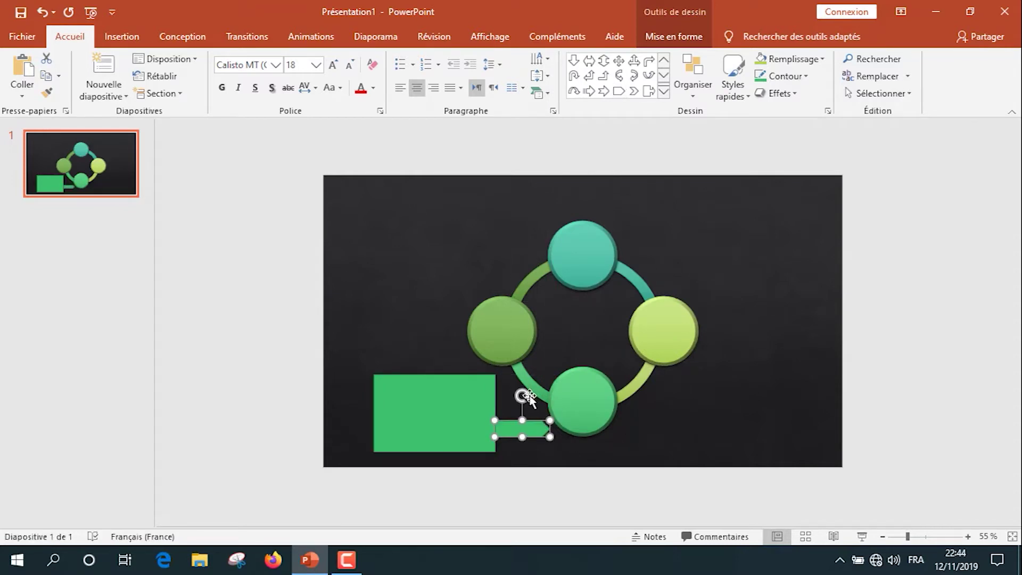
click(527, 394)
click(523, 429)
drag(525, 392, 510, 398)
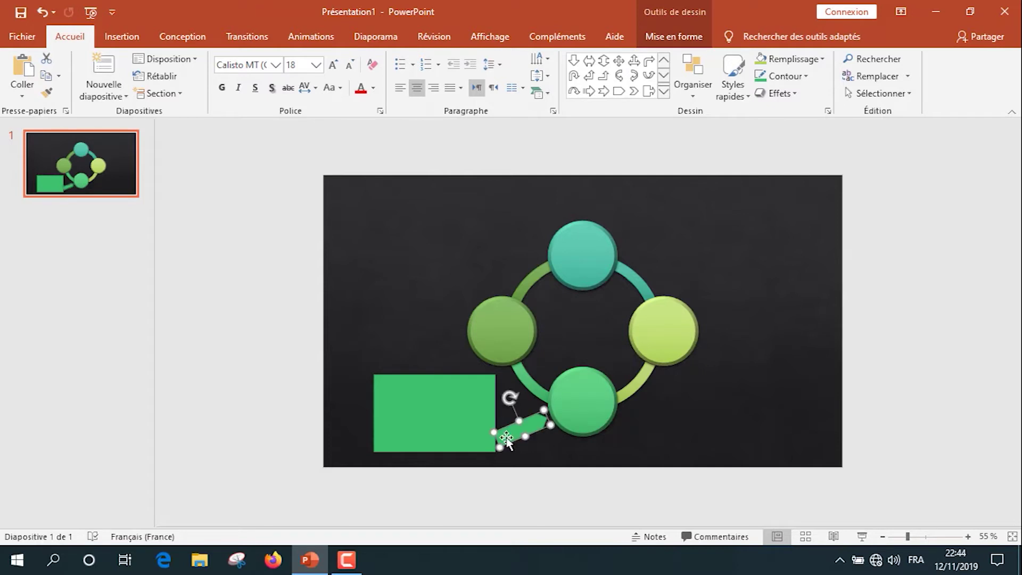
drag(499, 447, 494, 452)
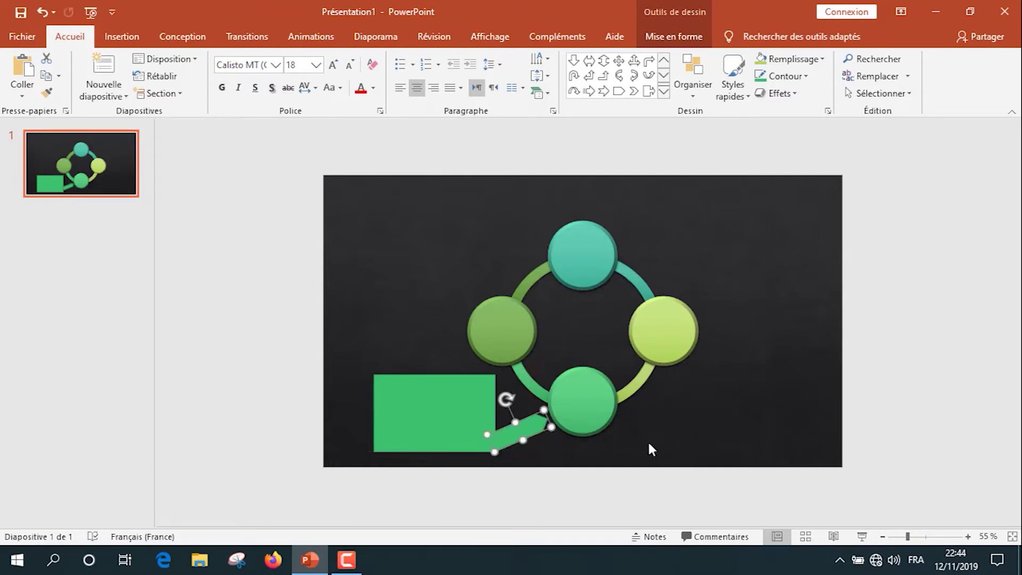
Union the rectangle and arrow into one callout and shift it slightly left
shift+click(477, 416)
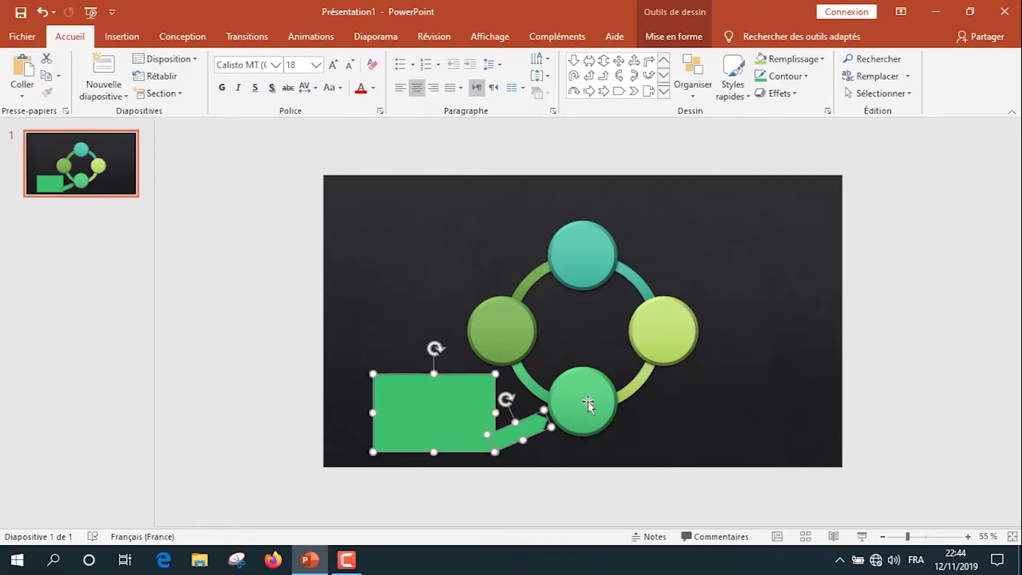
click(674, 36)
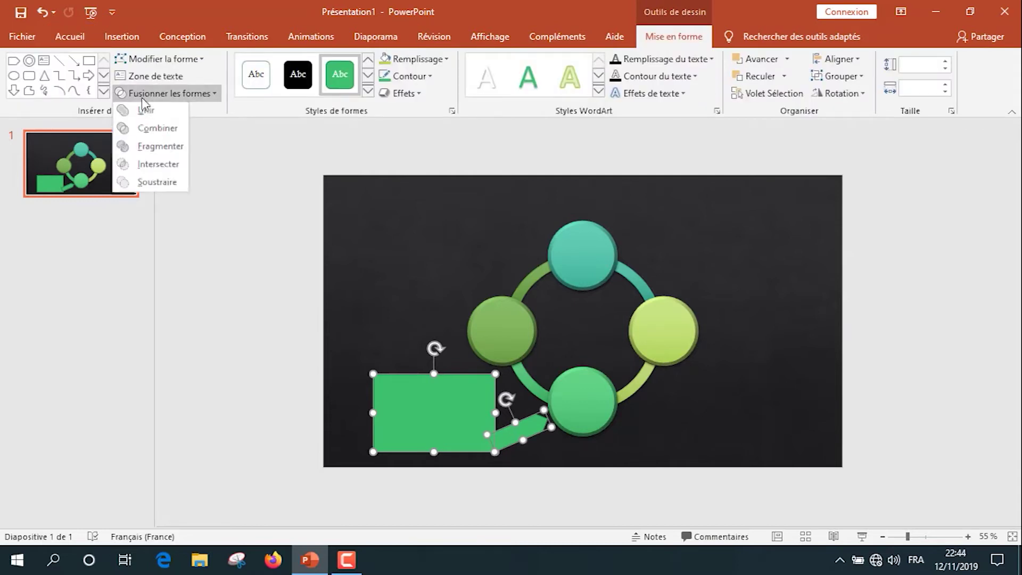
click(170, 93)
click(176, 110)
click(666, 482)
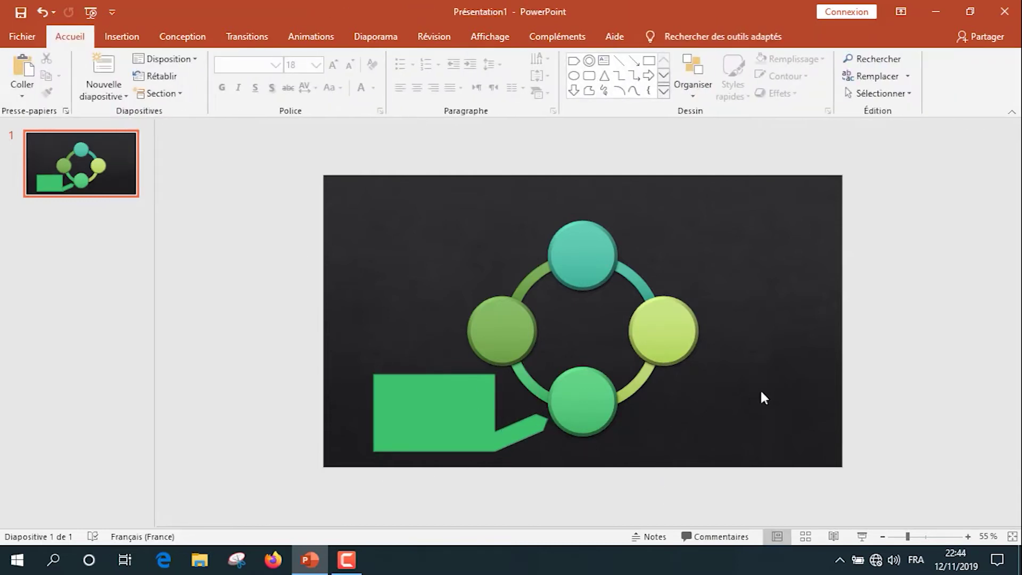
mouse_move(387, 411)
mouse_down()
mouse_move(337, 428)
mouse_move(365, 419)
mouse_up()
Apply a darker green shape style to the left callout
click(368, 91)
scroll(295, 376, down, 3)
click(281, 341)
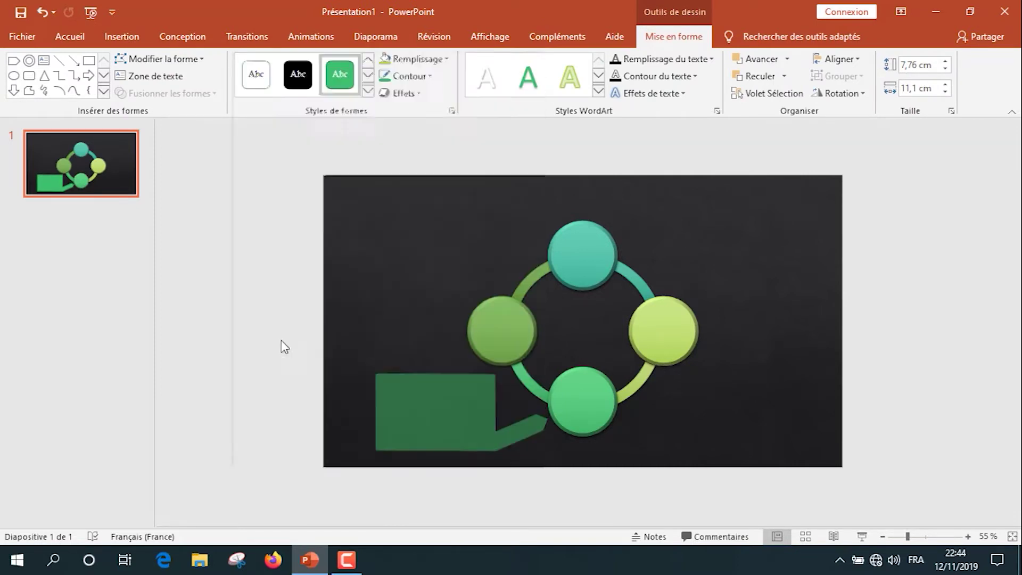
click(803, 388)
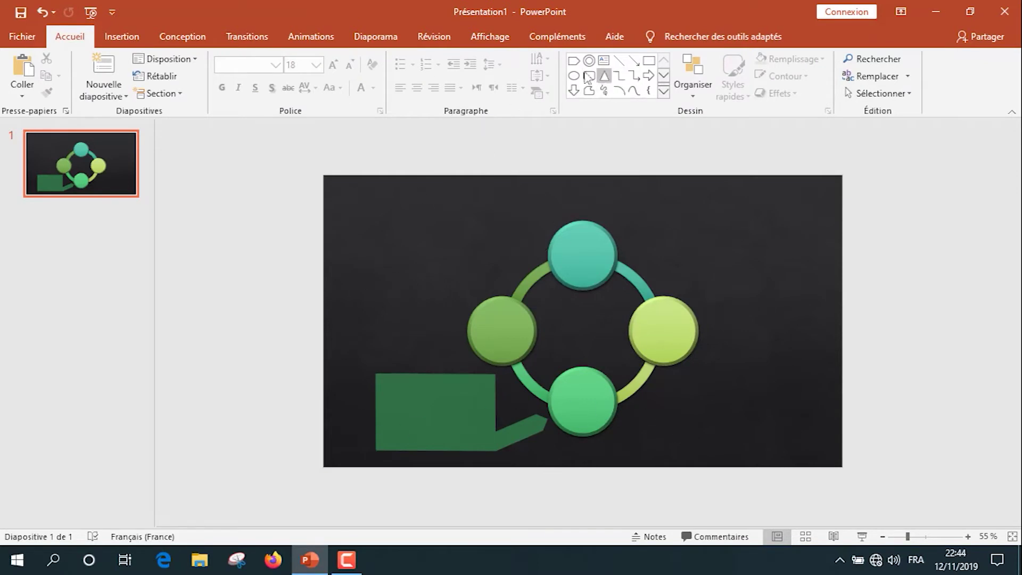
click(457, 407)
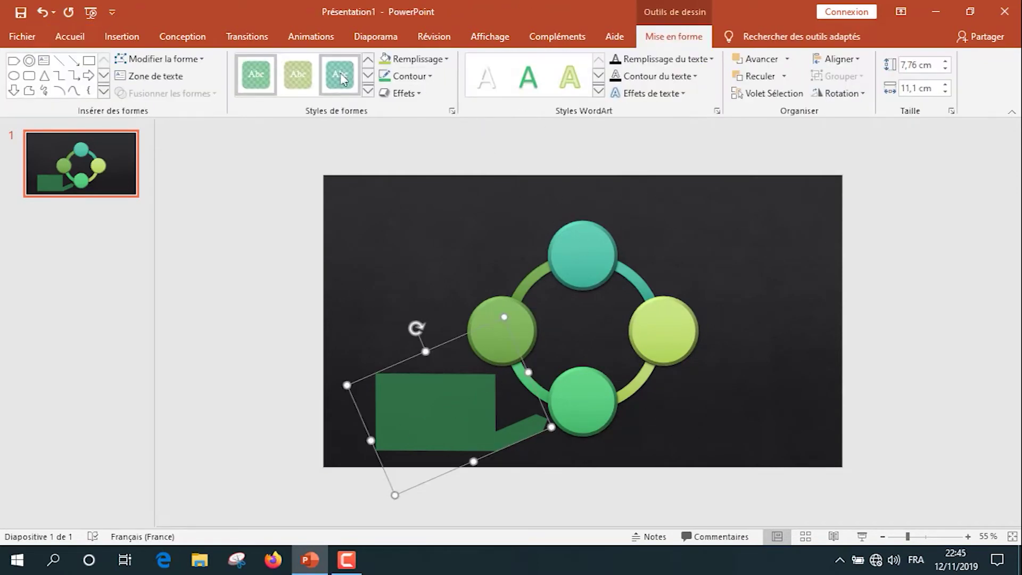
Draw a new green rectangle at the slide's lower right
click(89, 60)
mouse_move(691, 387)
mouse_down()
mouse_move(815, 457)
mouse_move(779, 434)
mouse_move(753, 447)
mouse_up()
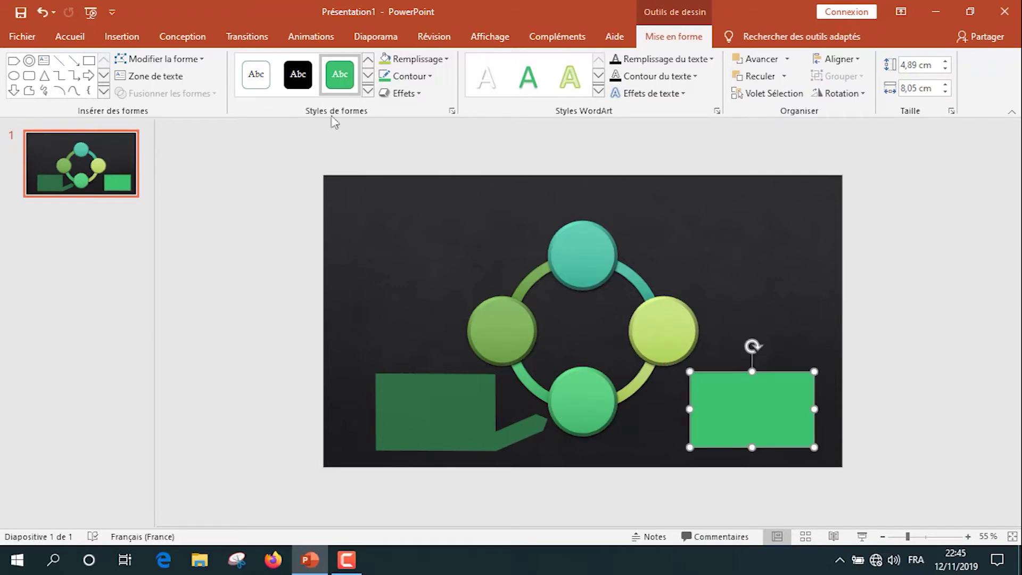
click(103, 92)
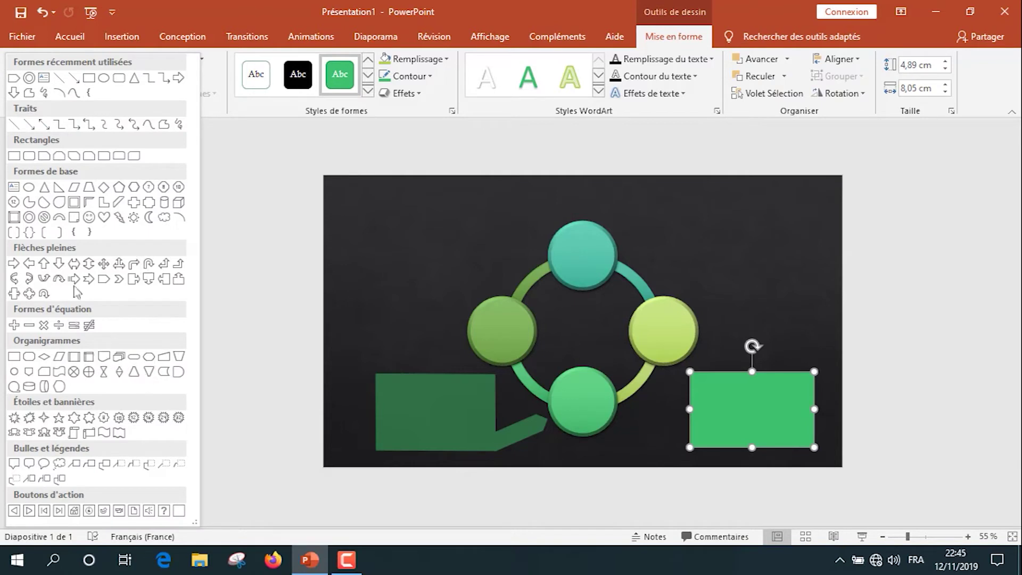
Draw a pentagon arrow beside the right rectangle, stretched and tilted toward the bottom circle
click(104, 279)
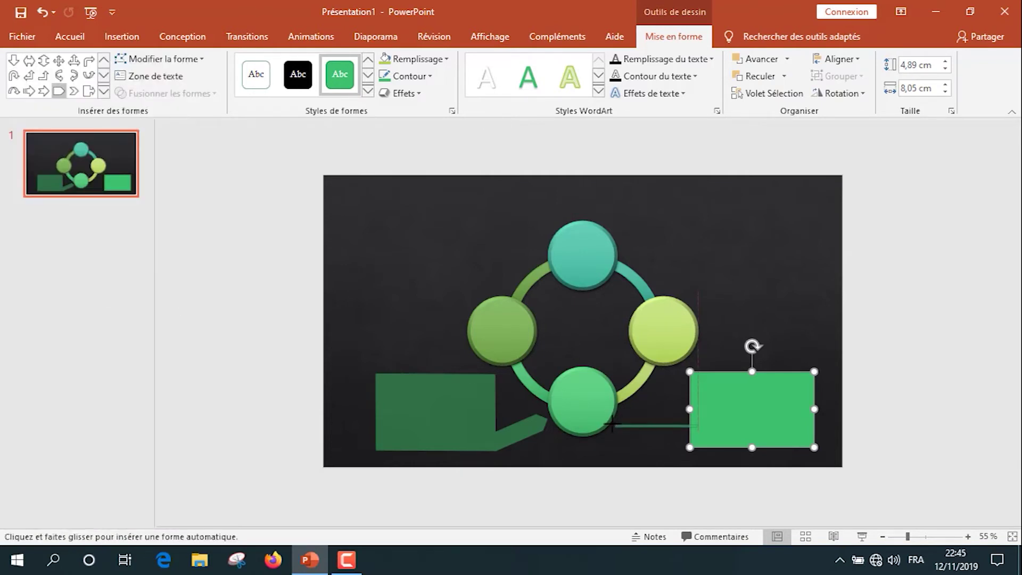
drag(761, 411, 698, 426)
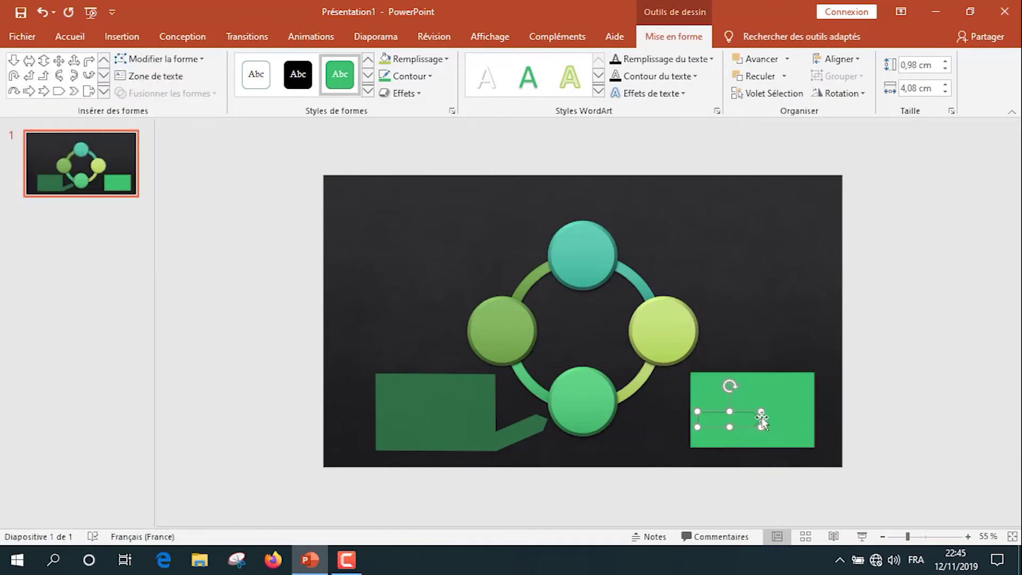
mouse_move(700, 391)
mouse_down()
mouse_move(719, 416)
mouse_move(692, 454)
mouse_move(660, 431)
mouse_move(699, 440)
mouse_up()
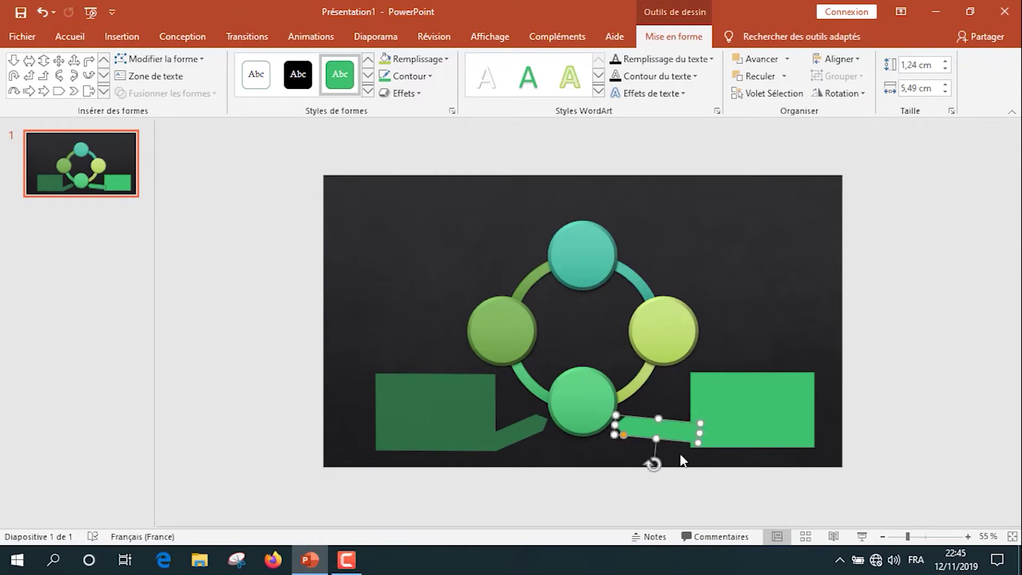
drag(661, 420, 661, 426)
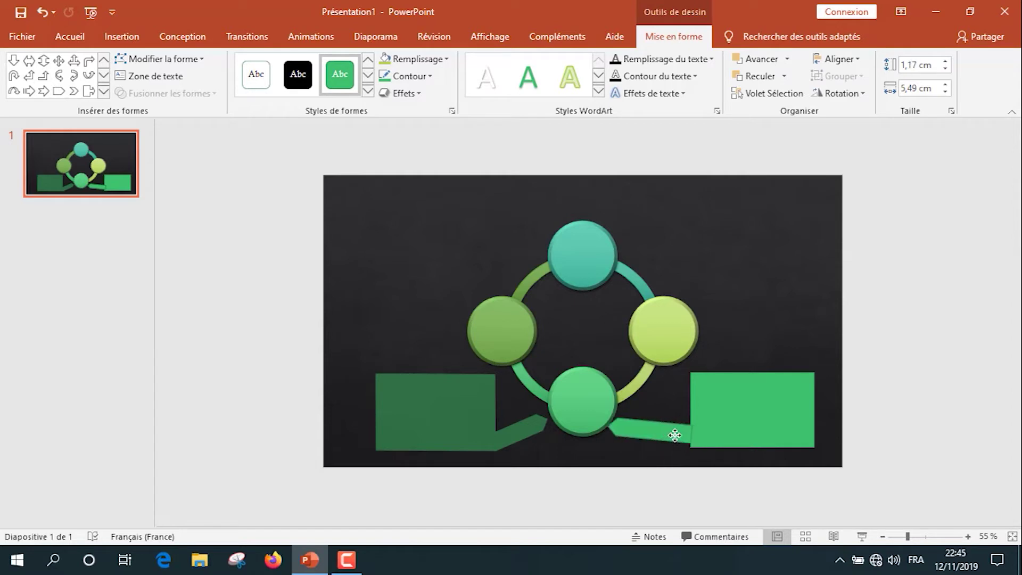
click(681, 435)
drag(657, 466, 652, 464)
Union the arrow with the right rectangle, apply an olive shape style, and reposition the callout
click(717, 430)
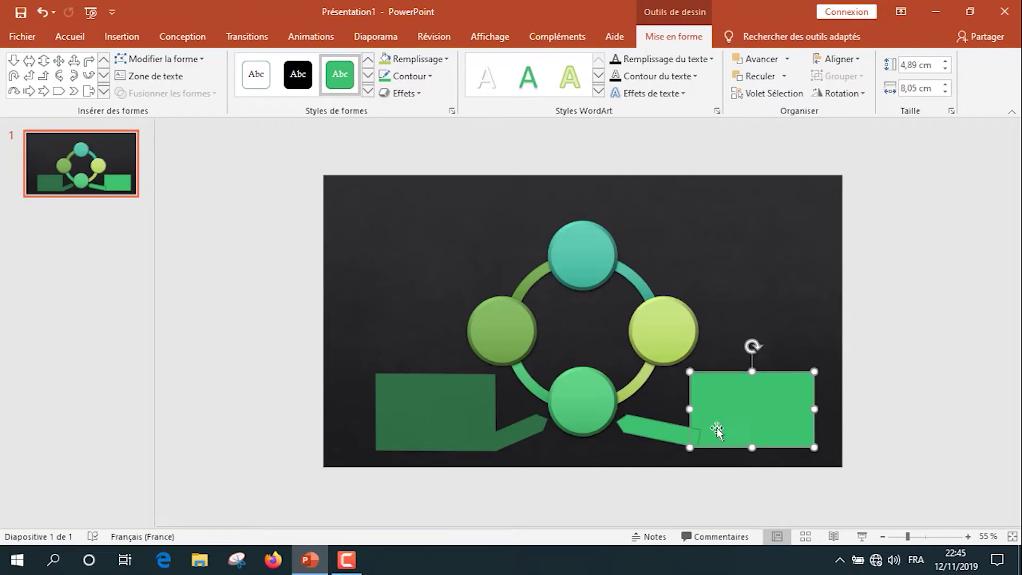
shift+click(662, 438)
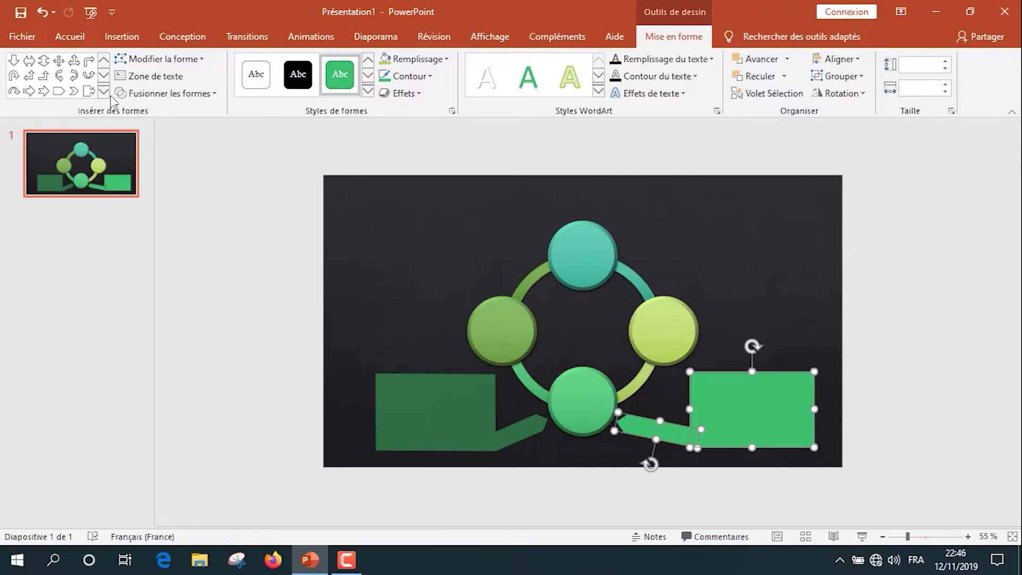
click(160, 93)
click(141, 111)
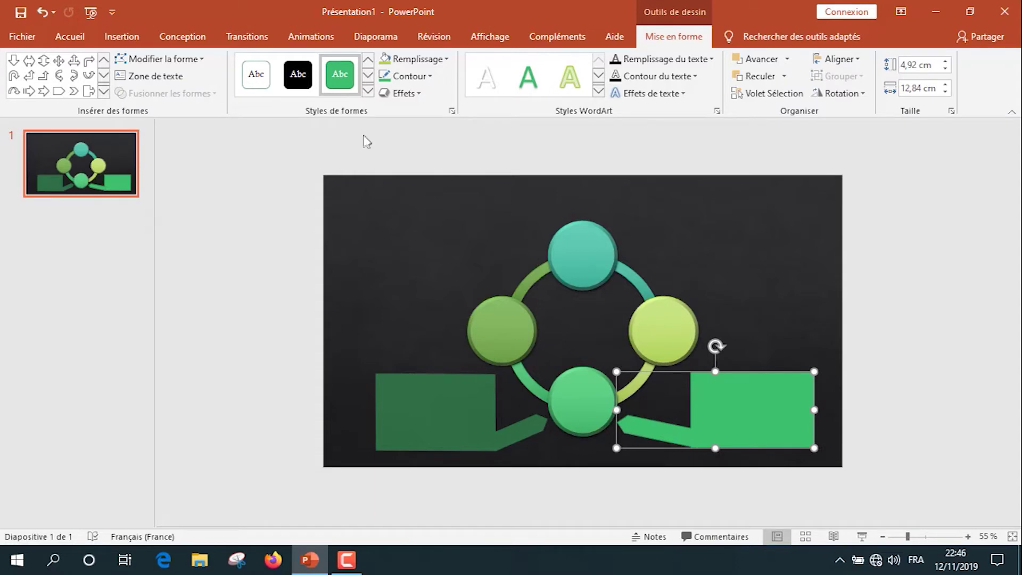
click(368, 91)
scroll(338, 373, down, 2)
click(344, 353)
click(820, 295)
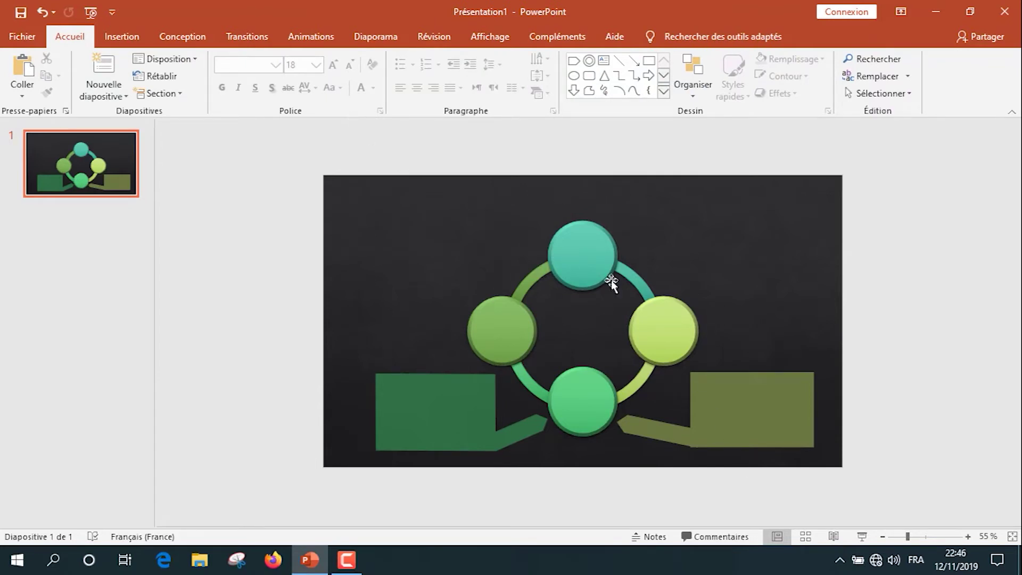
drag(756, 426, 783, 420)
Delete the olive callout and draw a new green rectangle at the lower right
right_click(774, 424)
key(Escape)
key(Delete)
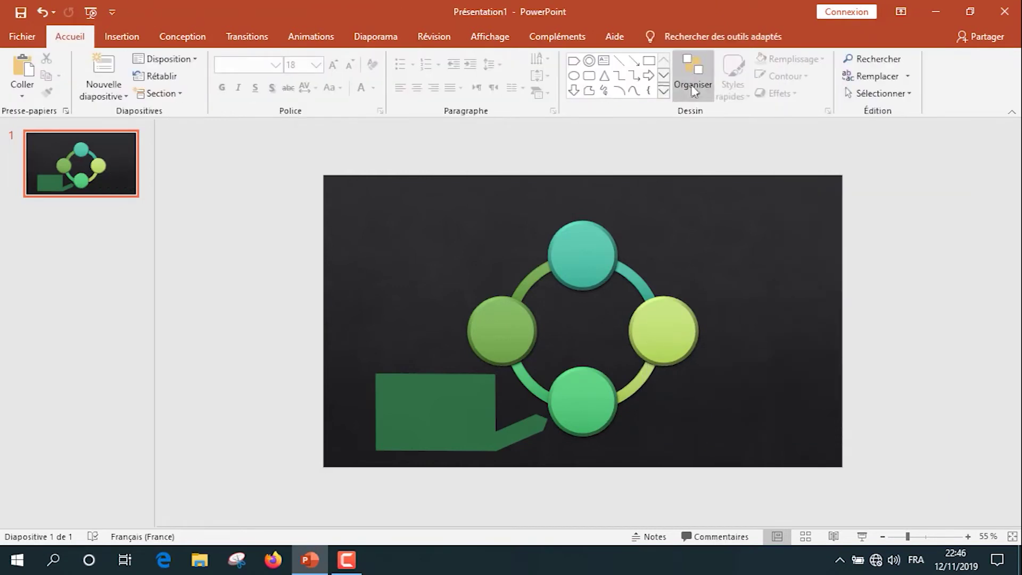
click(649, 60)
drag(692, 382, 817, 450)
drag(744, 426, 748, 420)
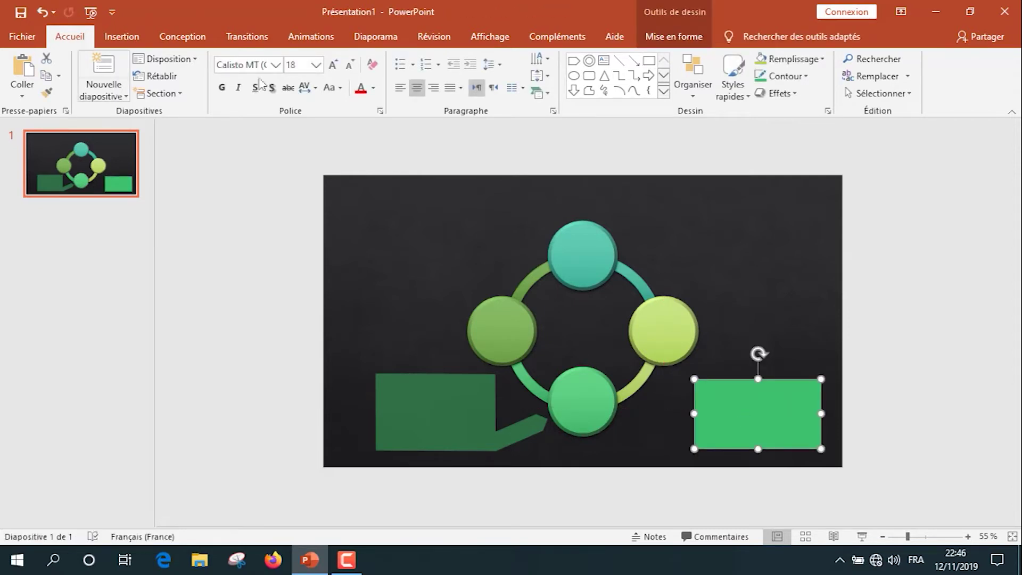
Draw a pentagon arrow from the rectangle angled toward the right circle
click(664, 91)
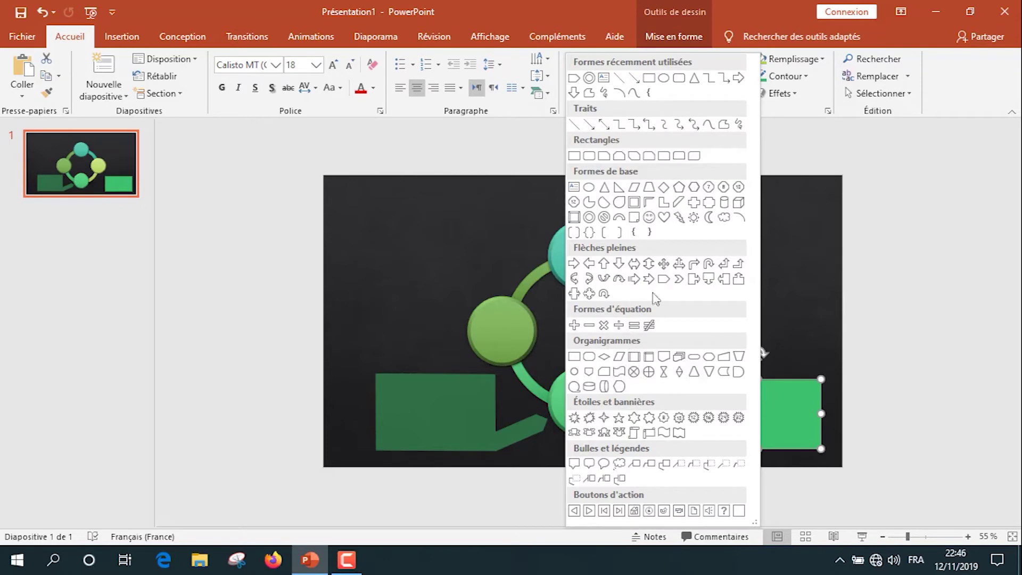
click(664, 278)
mouse_move(698, 355)
mouse_down()
mouse_move(659, 367)
mouse_move(598, 445)
mouse_up()
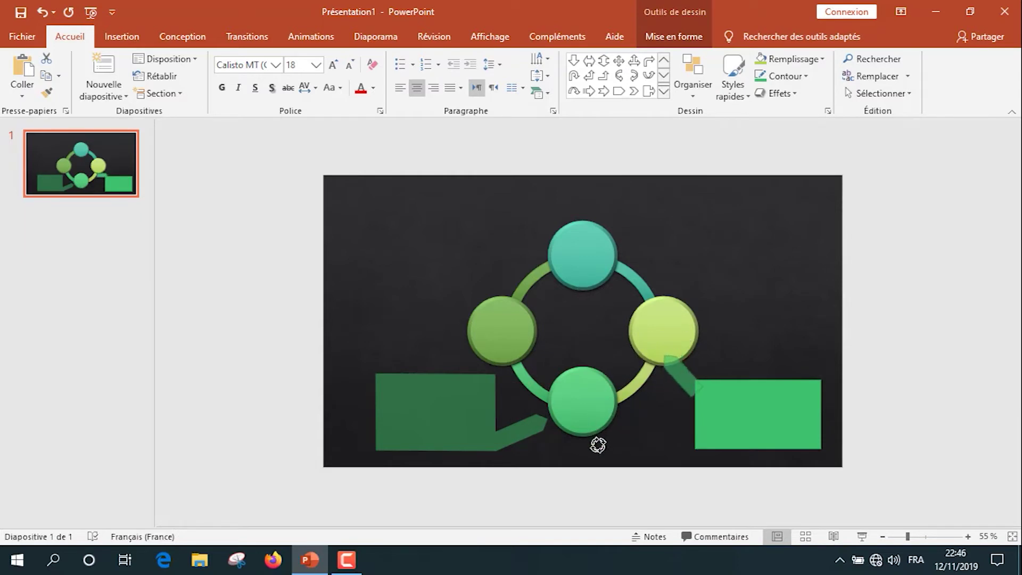
mouse_move(598, 445)
mouse_down()
mouse_move(658, 399)
mouse_move(711, 384)
mouse_up()
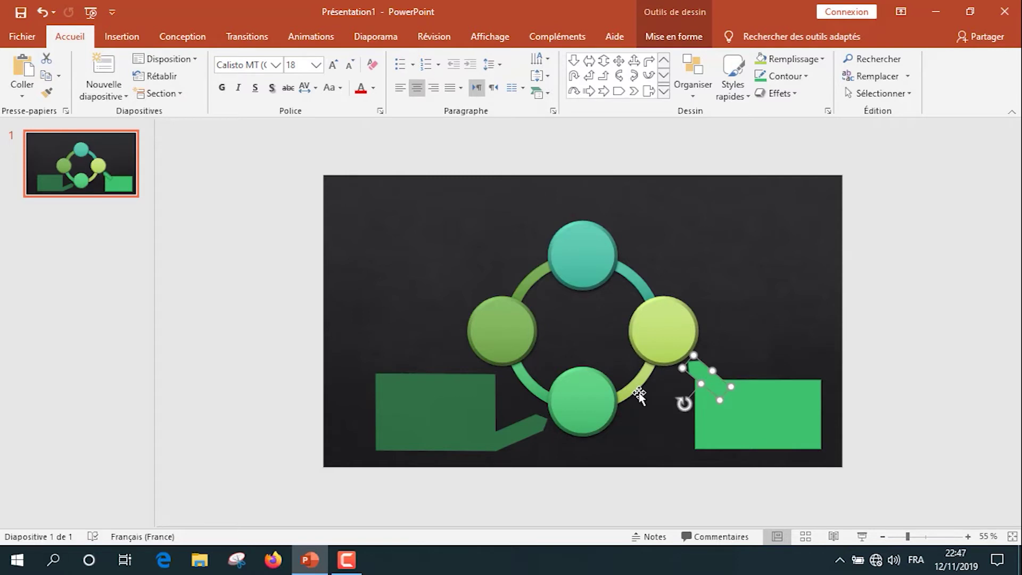
Merge the arrow and rectangle into one callout and apply a dark olive style
shift+click(777, 422)
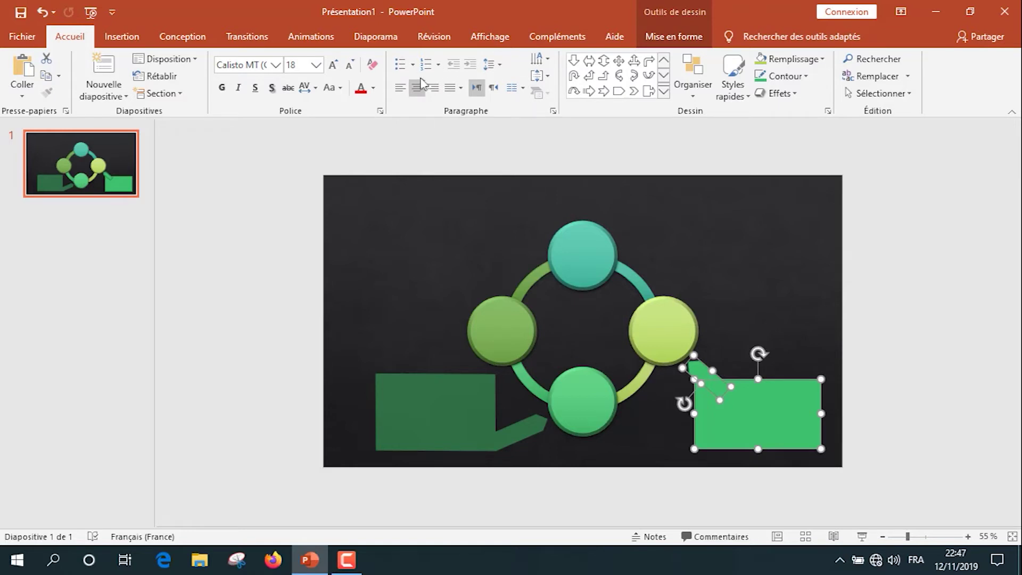
click(674, 36)
click(169, 93)
click(147, 109)
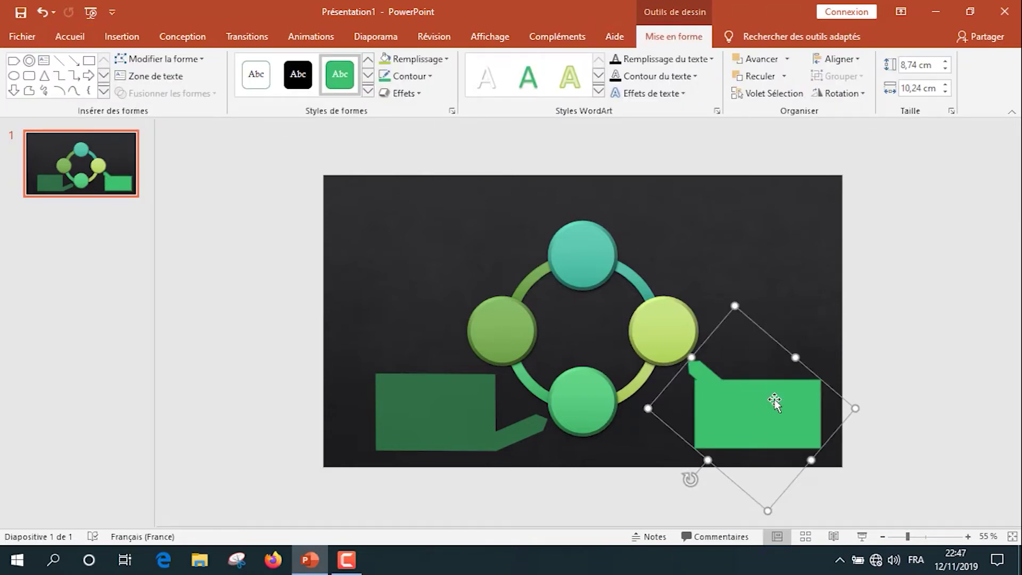
click(367, 90)
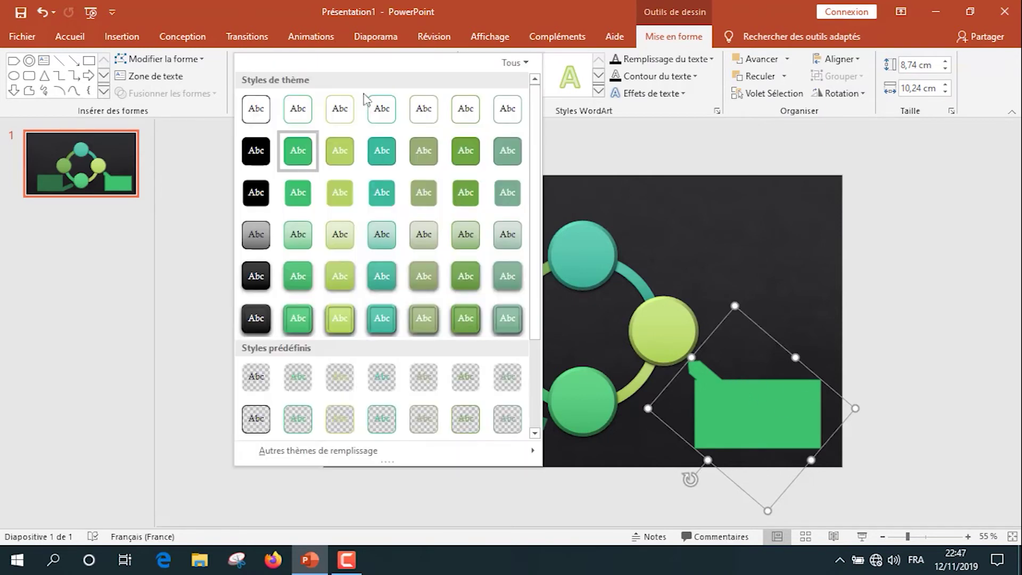
scroll(346, 368, down, 3)
click(340, 334)
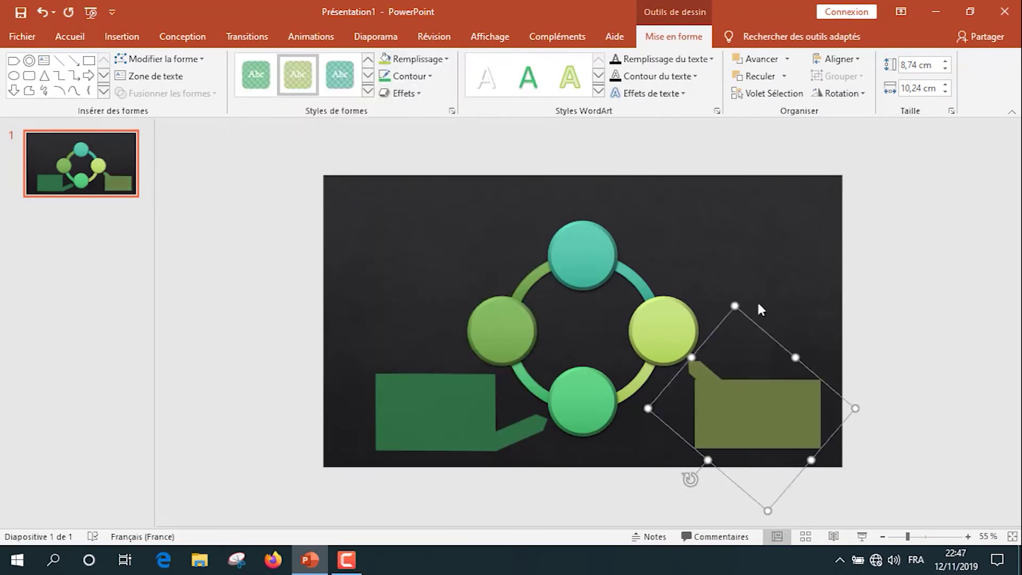
Draw a green rectangle at the top left of the slide and nudge it up
click(300, 294)
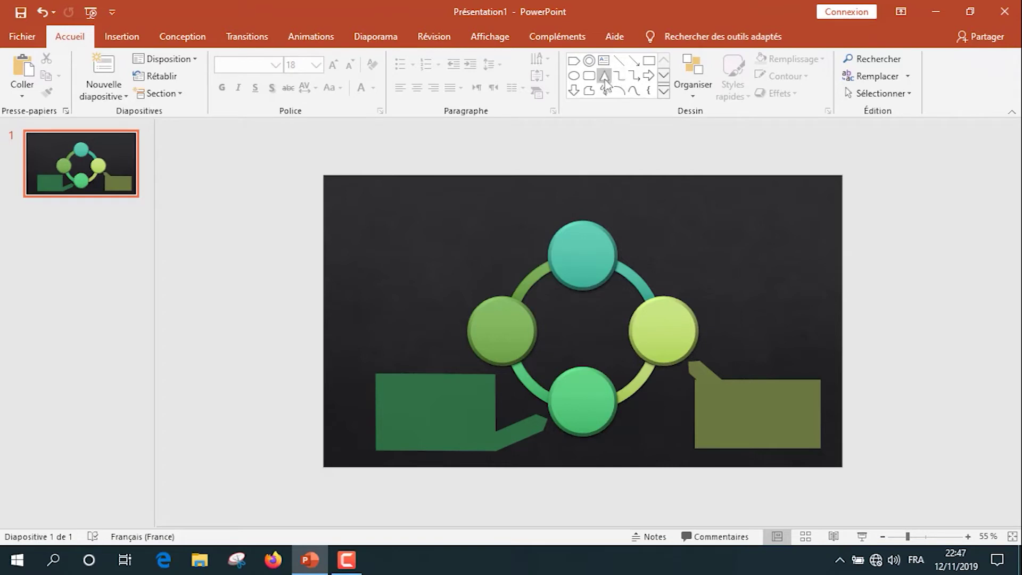
click(649, 61)
drag(375, 211, 496, 280)
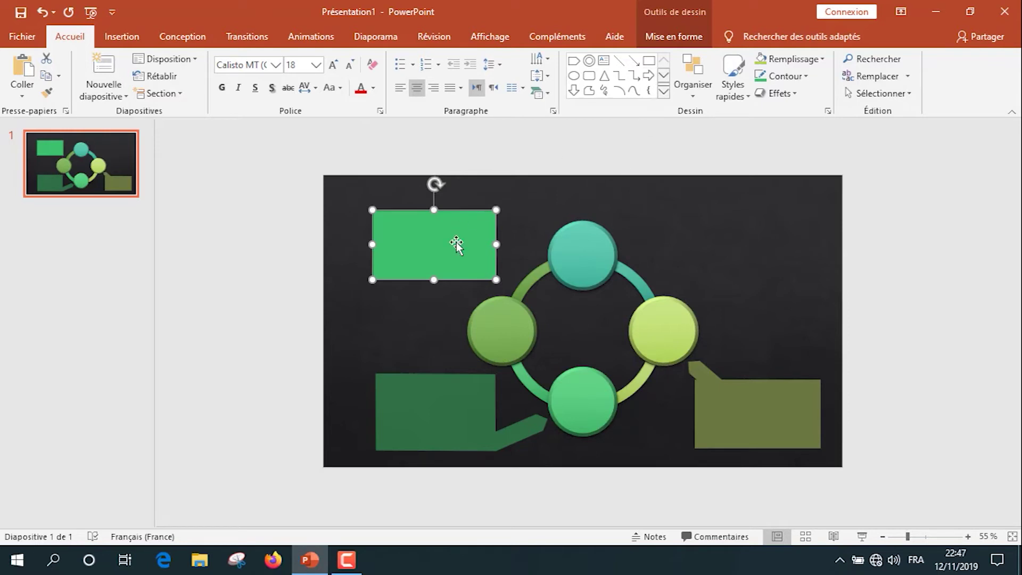
drag(456, 245, 456, 238)
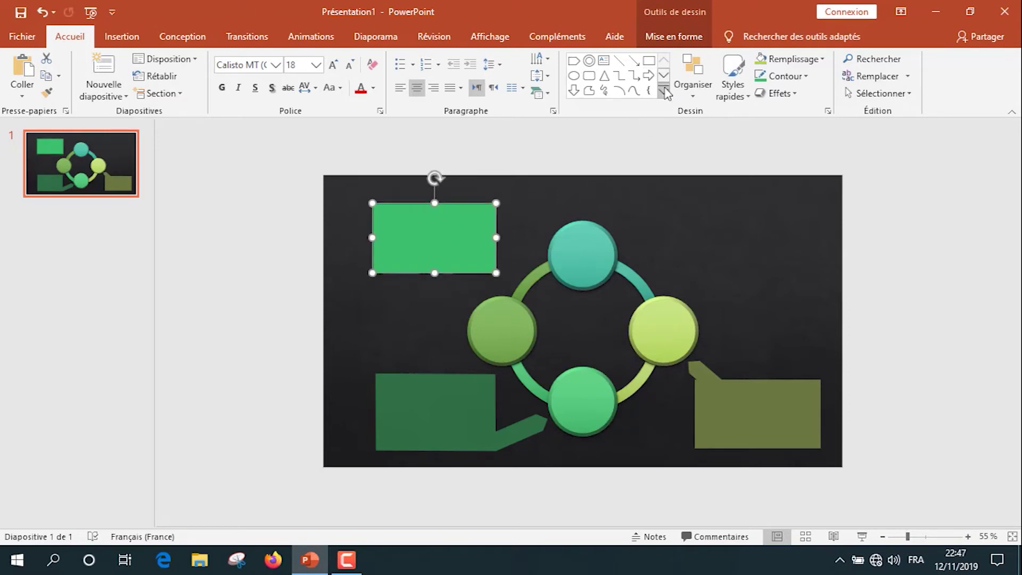
Draw a small pentagon arrow below it, rotated diagonally against the rectangle
click(665, 94)
click(666, 277)
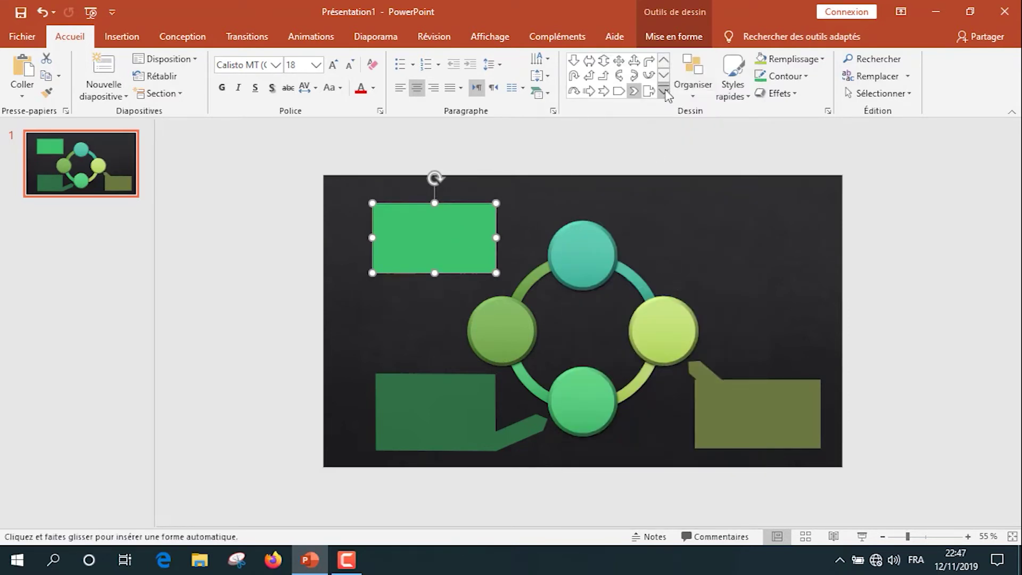
click(667, 94)
click(650, 282)
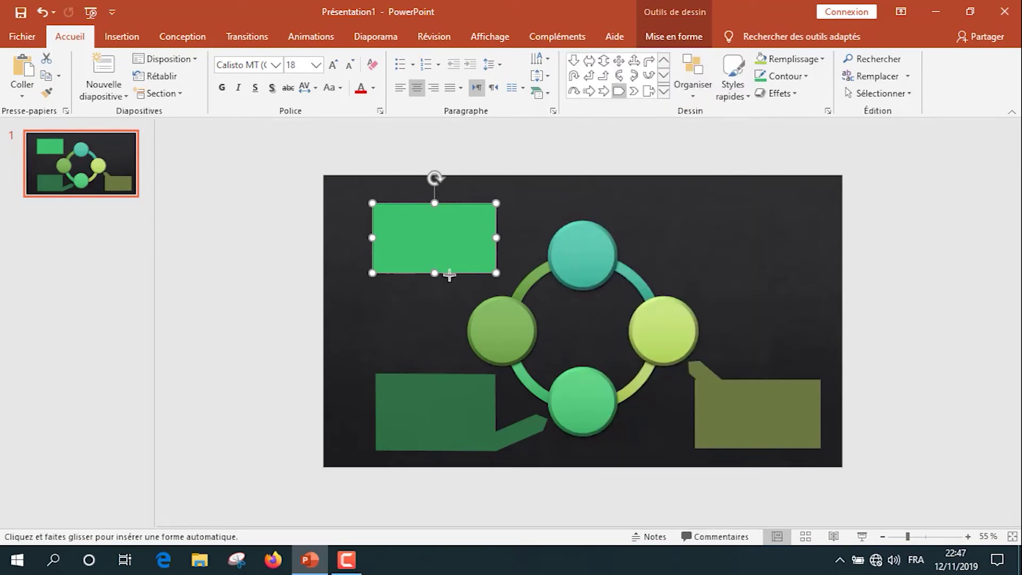
drag(400, 301, 453, 314)
mouse_move(427, 282)
mouse_down()
mouse_move(453, 287)
mouse_move(459, 277)
mouse_up()
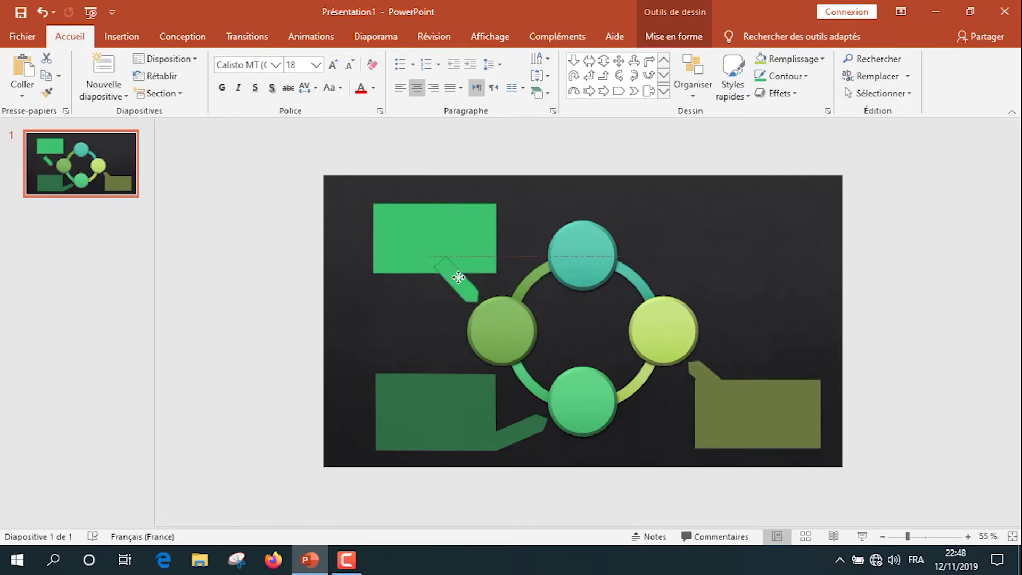
drag(457, 277, 456, 270)
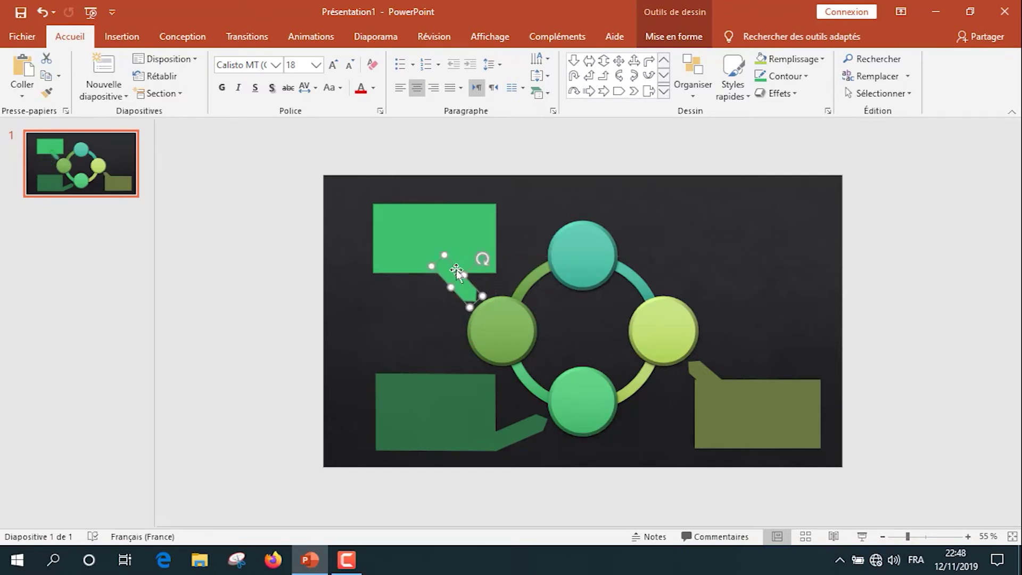
Merge the rectangle and arrow into one callout and give it a brighter olive style
shift+click(435, 235)
click(673, 36)
click(165, 93)
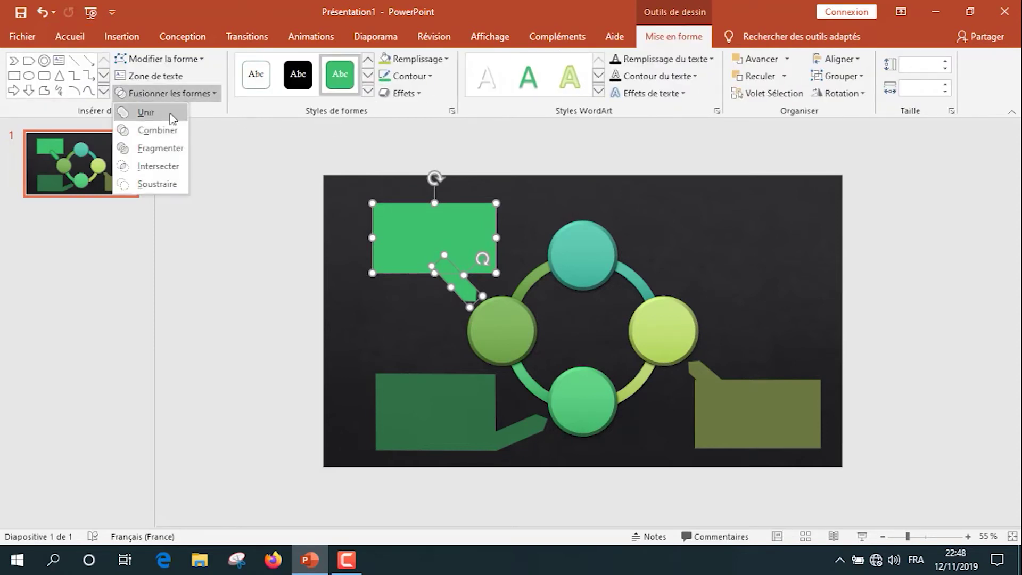
click(172, 113)
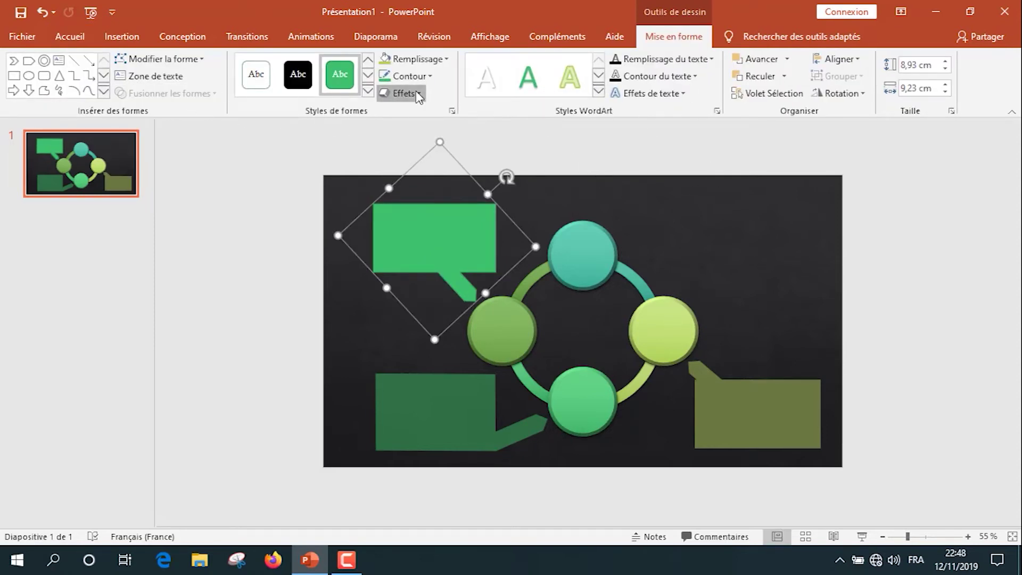
click(368, 91)
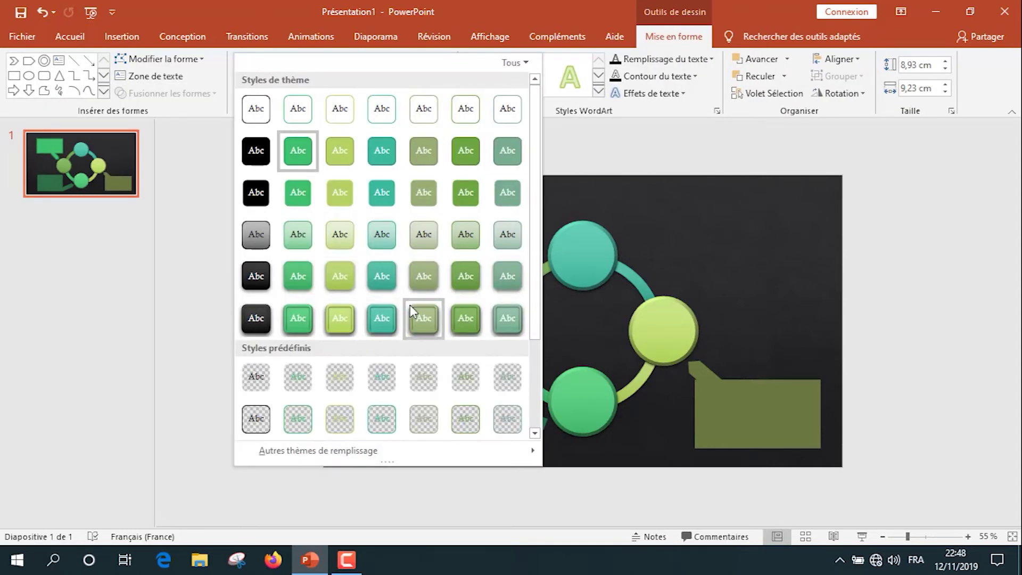
scroll(410, 305, down, 3)
click(424, 376)
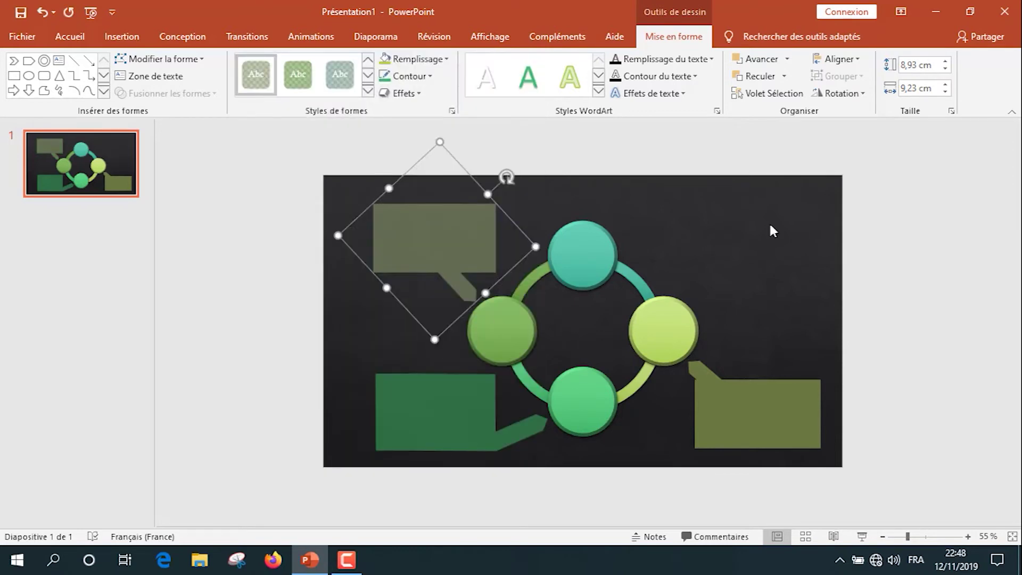
click(368, 91)
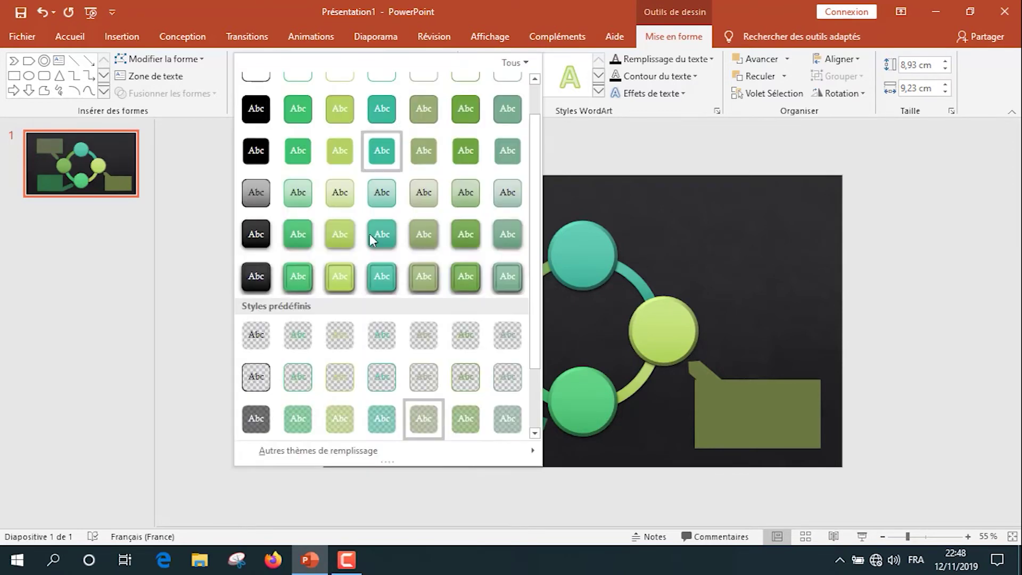
click(401, 367)
Give the bottom-right callout a grey-olive preset style
click(760, 411)
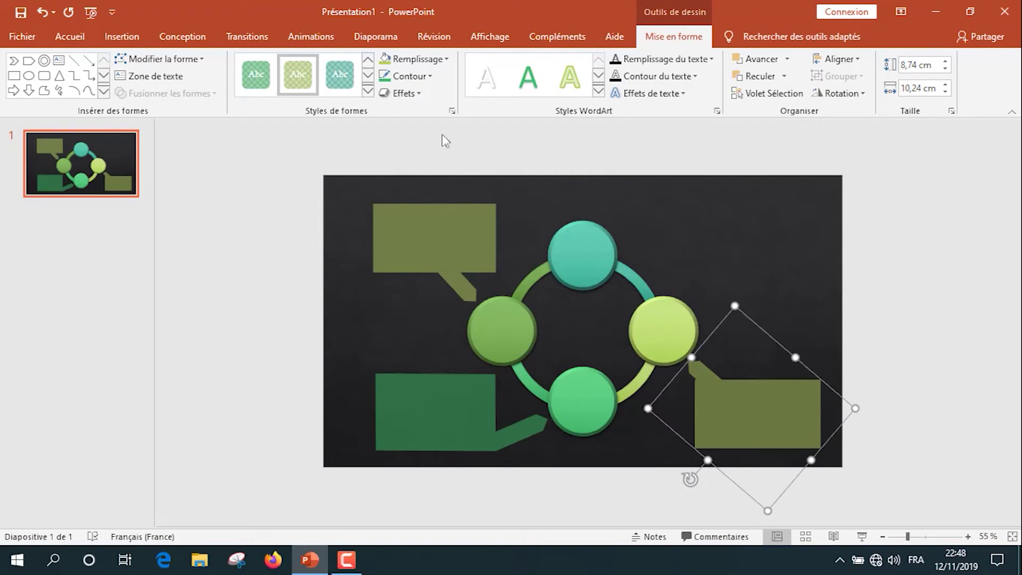
click(368, 91)
click(426, 397)
Draw a green rectangle at the top right of the slide, nudged up and left
click(696, 234)
click(574, 75)
mouse_move(689, 218)
mouse_down()
mouse_move(708, 239)
mouse_move(818, 266)
mouse_up()
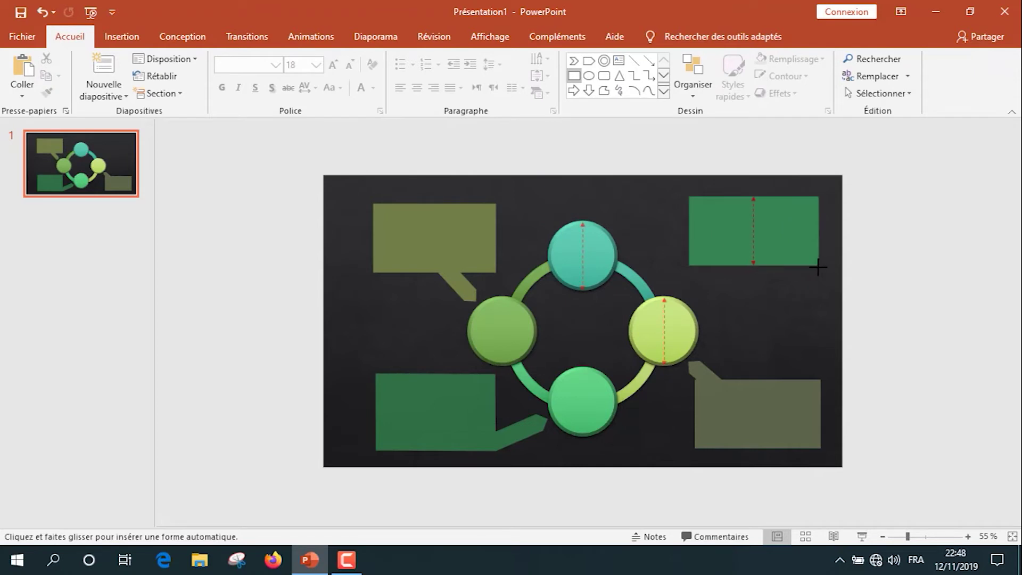
drag(774, 234, 771, 229)
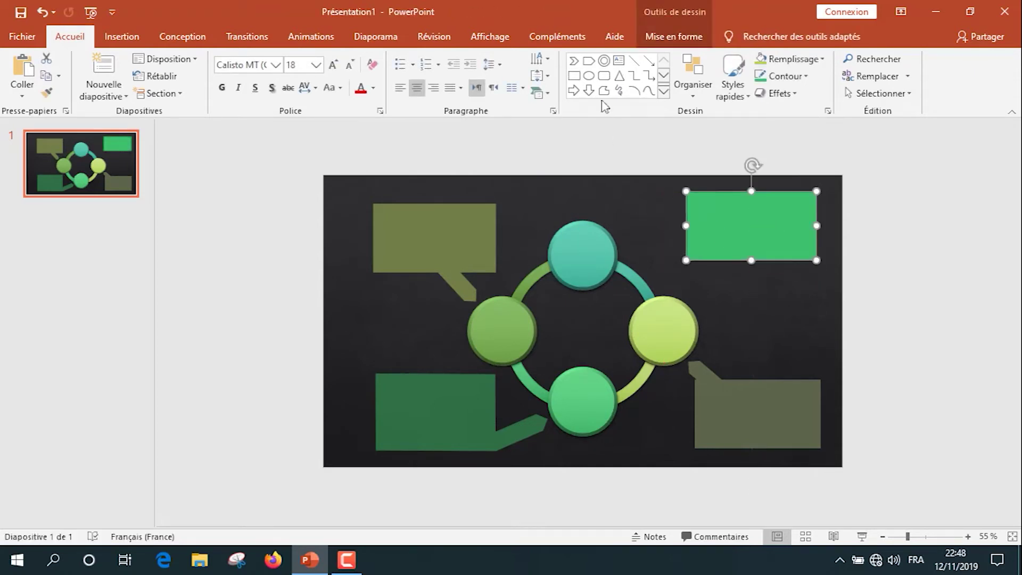
Draw a pentagon arrow left of the box, rotated to point at the teal circle
click(589, 60)
drag(679, 235, 622, 253)
mouse_move(651, 206)
mouse_down()
mouse_move(650, 288)
mouse_move(654, 278)
mouse_up()
drag(657, 243, 694, 225)
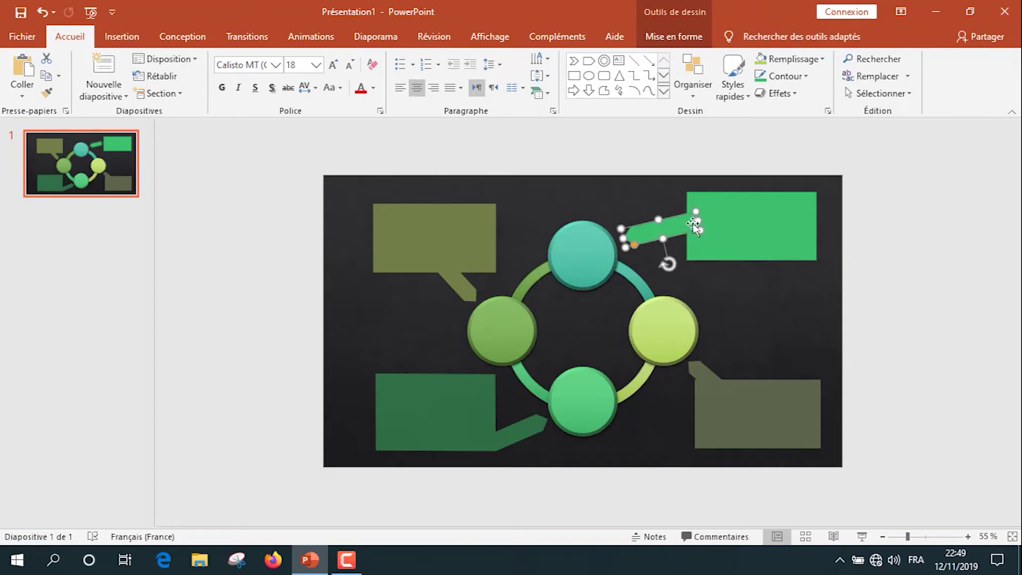
Merge the arrow and rectangle into one callout and apply a teal style
shift+click(746, 210)
click(675, 36)
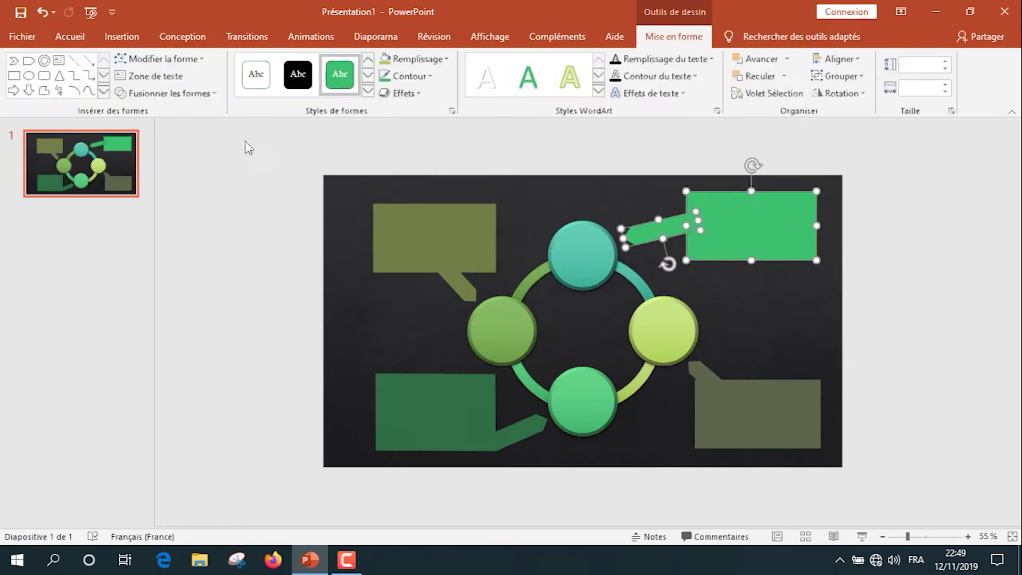
click(194, 94)
click(181, 113)
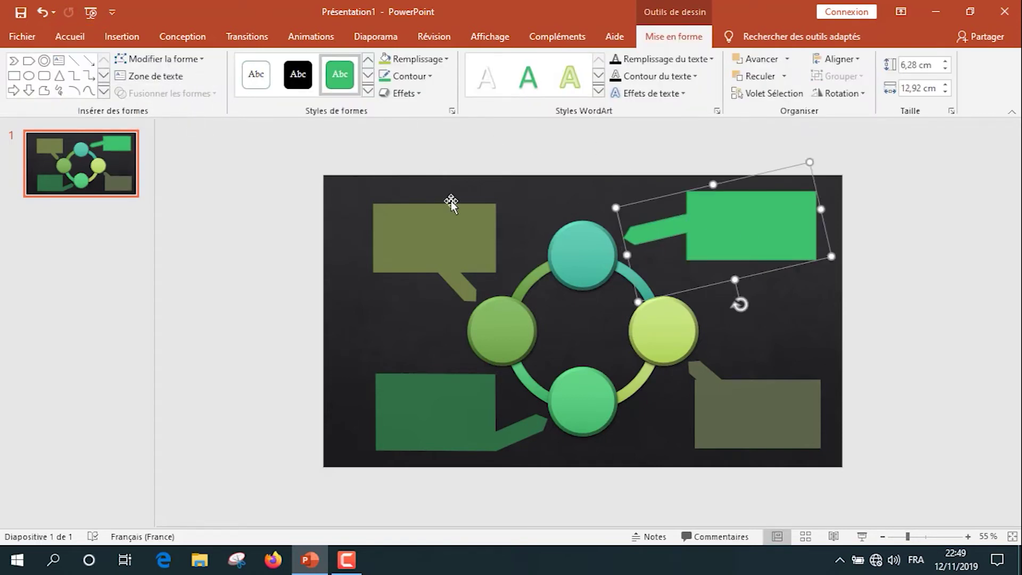
click(368, 91)
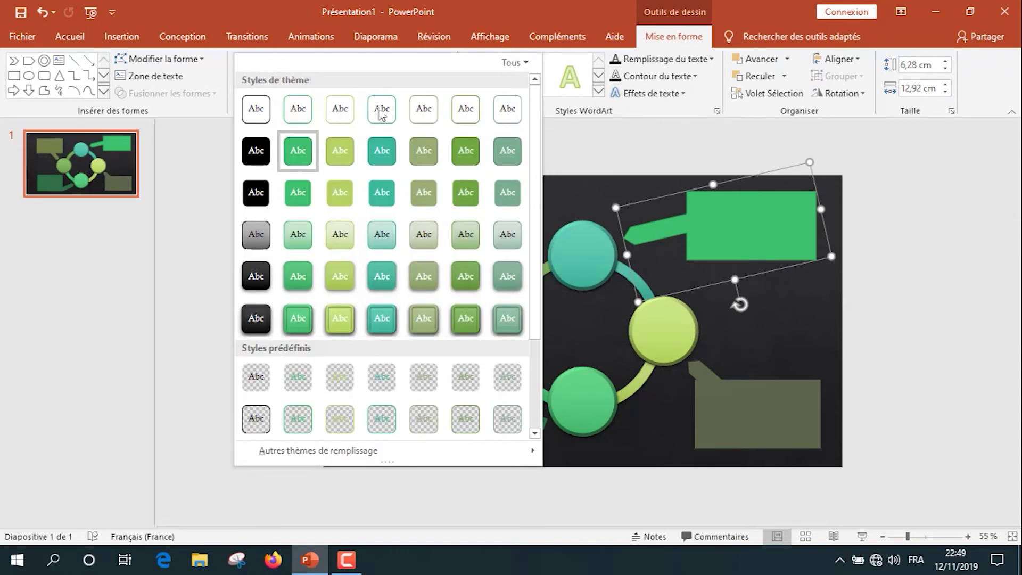
scroll(447, 371, down, 3)
click(466, 379)
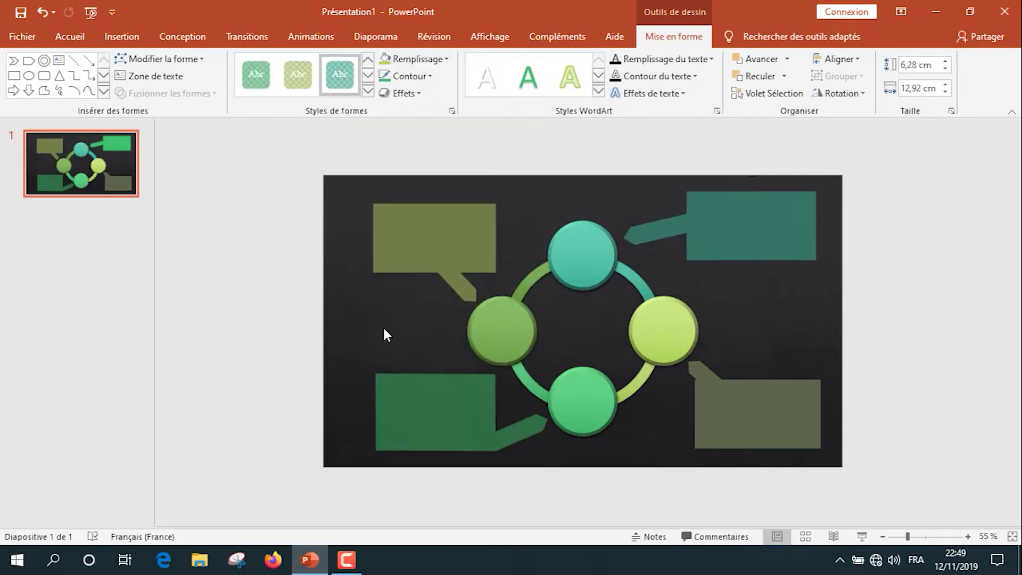
click(811, 324)
click(668, 328)
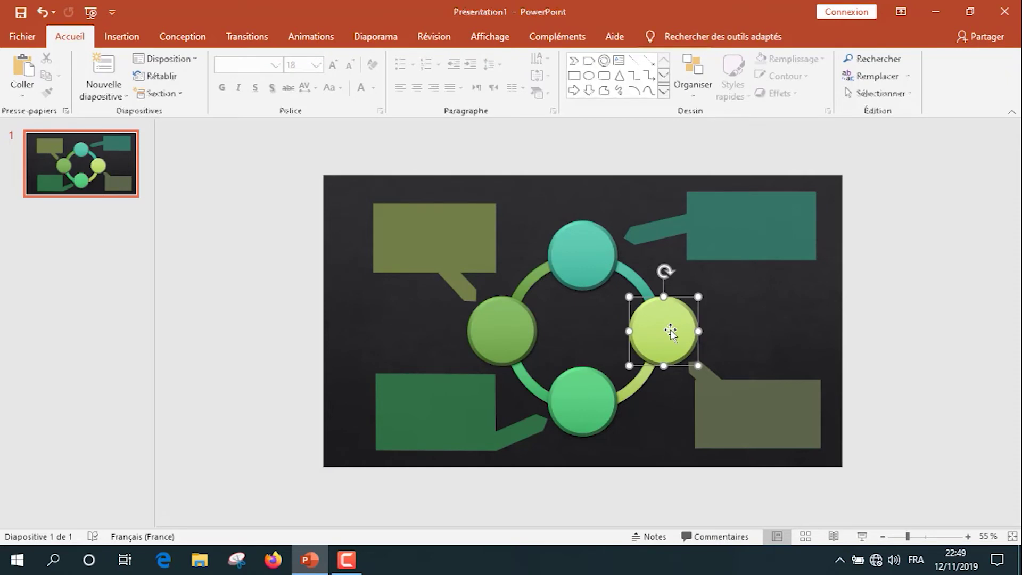
Type 1 in the right circle, enlarge it to 40 pt and set Bernard MT Condensed
text(1)
double_click(664, 332)
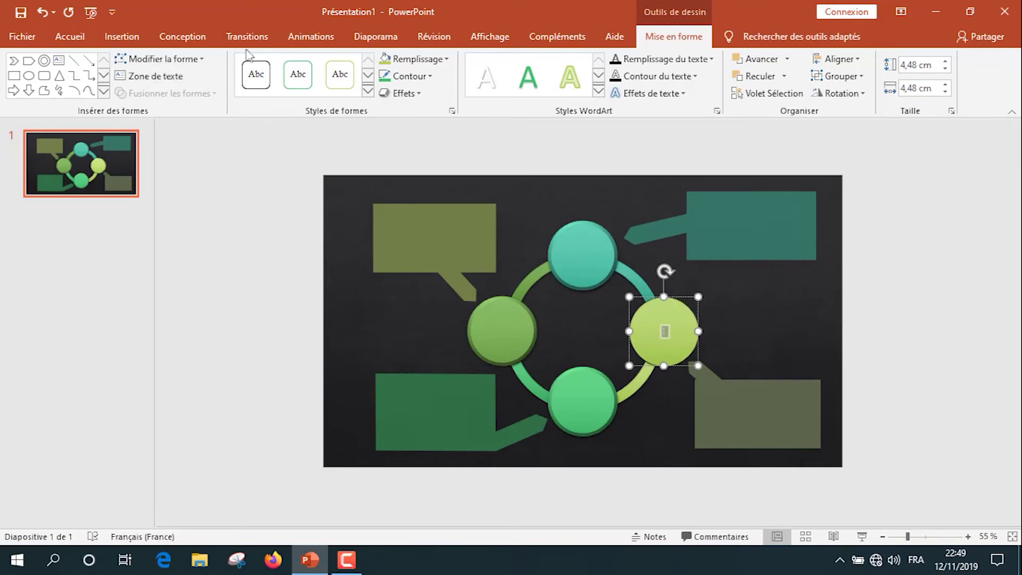
click(70, 37)
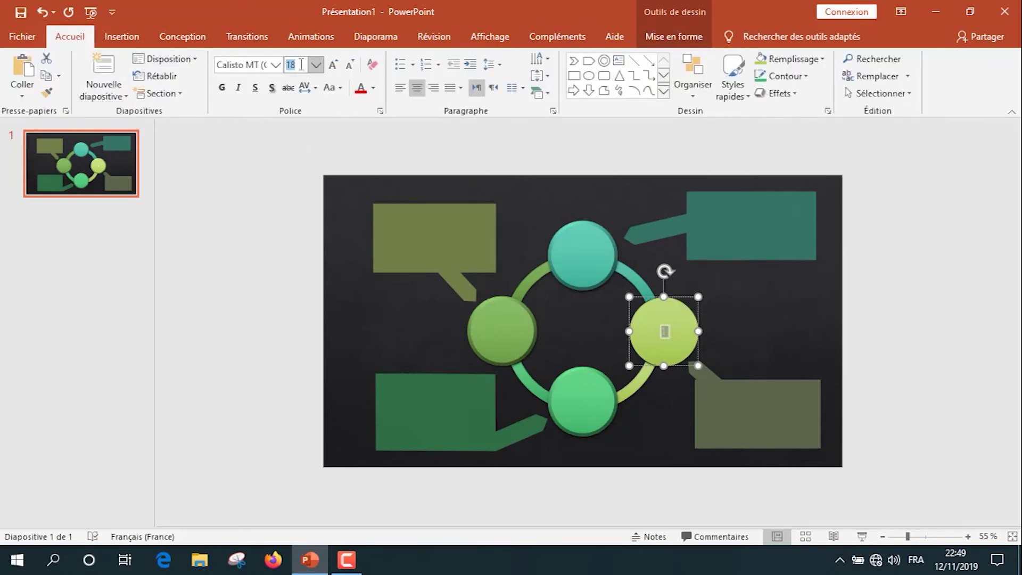
click(333, 64)
click(334, 65)
click(333, 65)
click(334, 65)
click(334, 64)
click(334, 64)
click(276, 66)
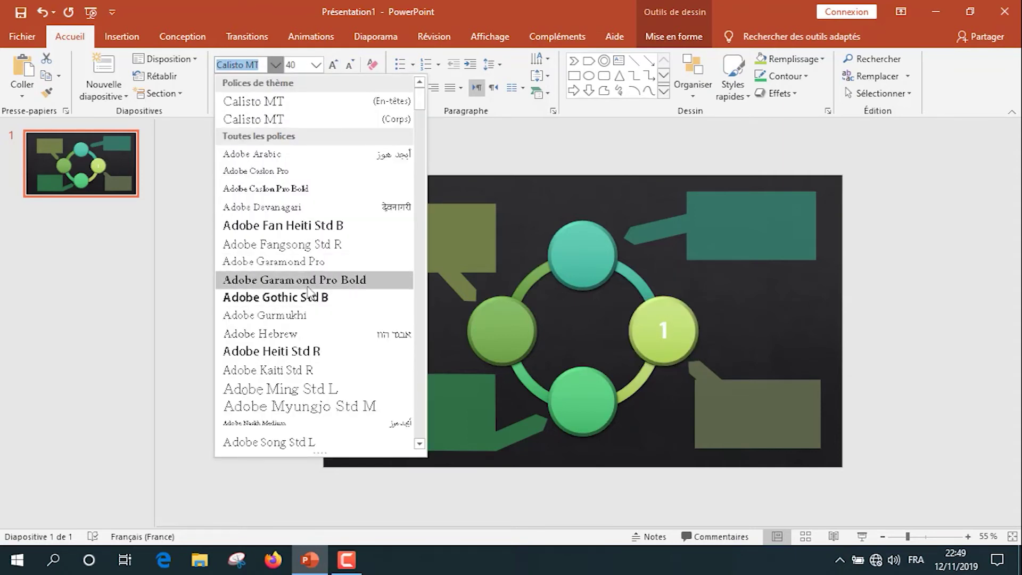
scroll(293, 353, down, 5)
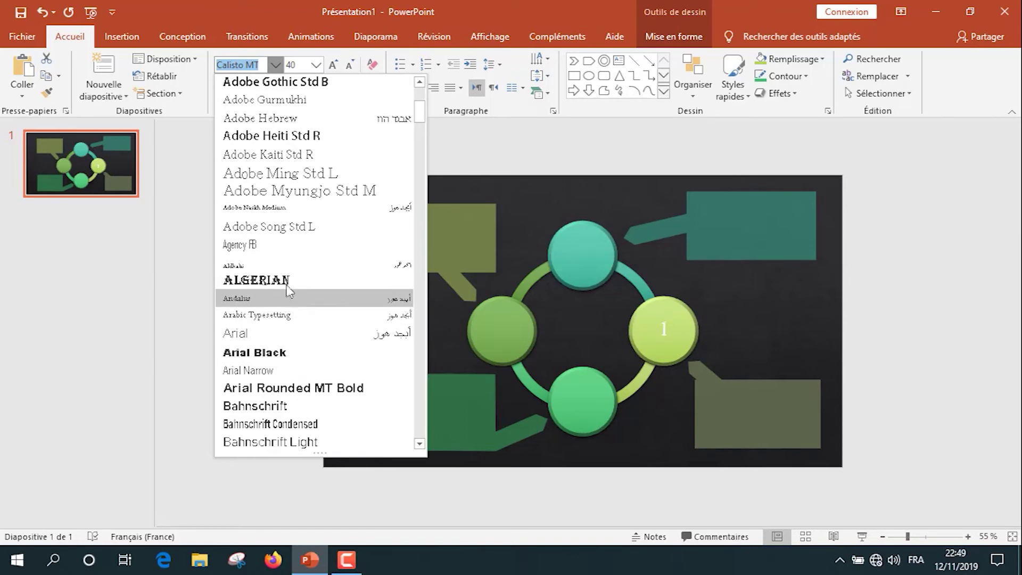
scroll(284, 224, down, 3)
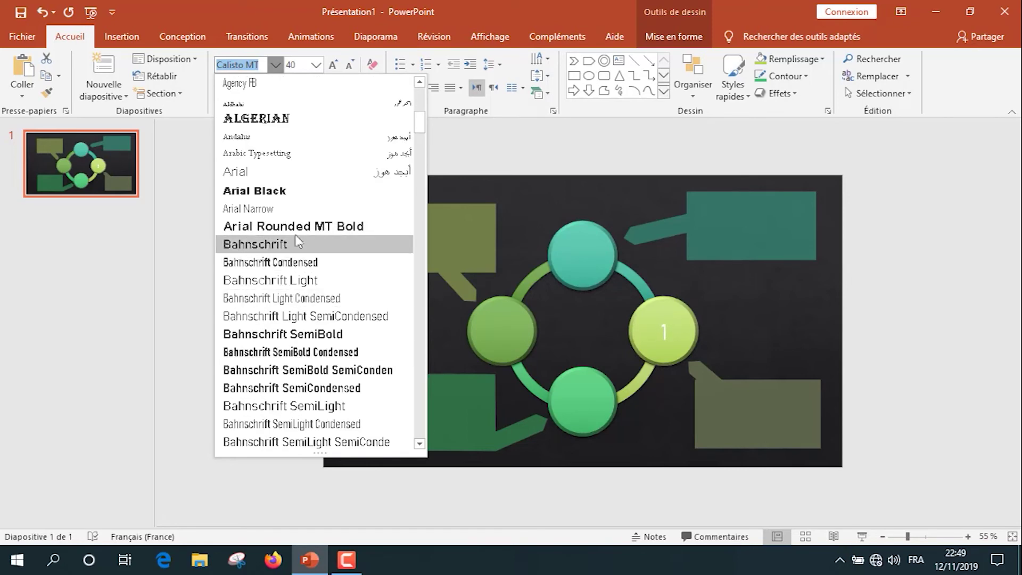
scroll(301, 328, down, 2)
scroll(302, 327, down, 1)
click(298, 387)
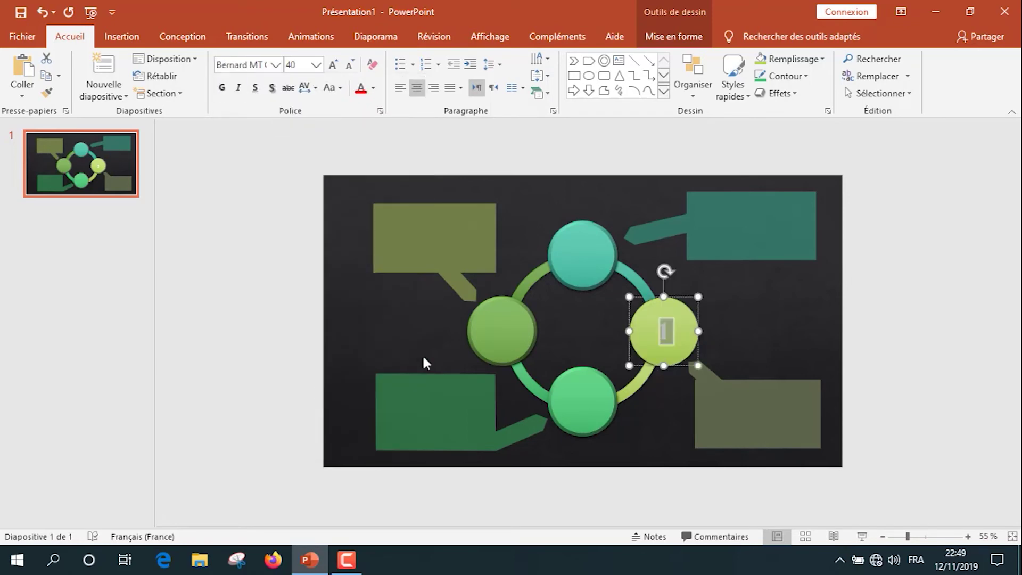
click(590, 256)
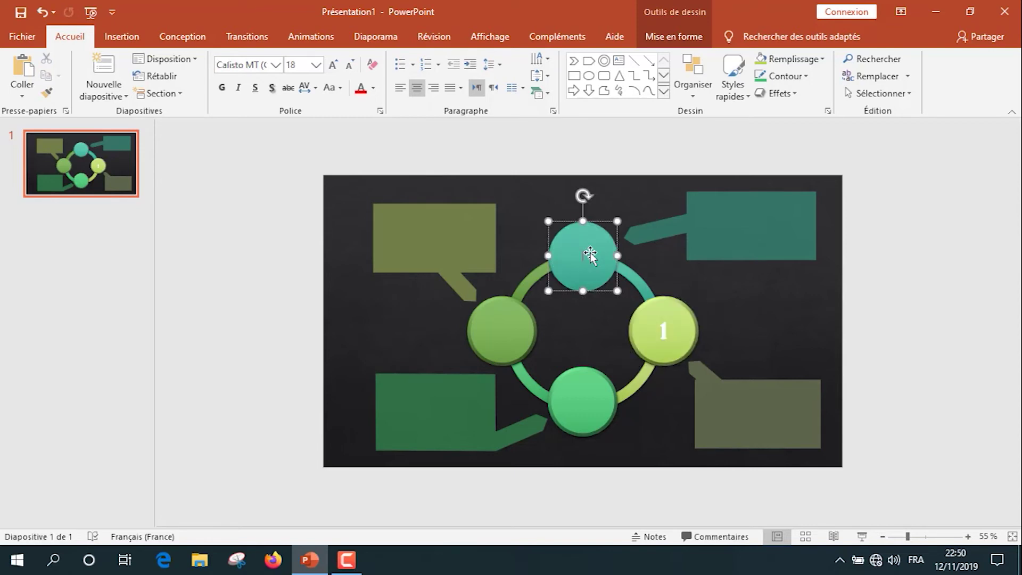
Replace the pasted 1 in the top circle with 2 and enlarge it to 32 pt
key(ctrl+v)
key(BackSpace)
click(580, 257)
text(2)
double_click(584, 257)
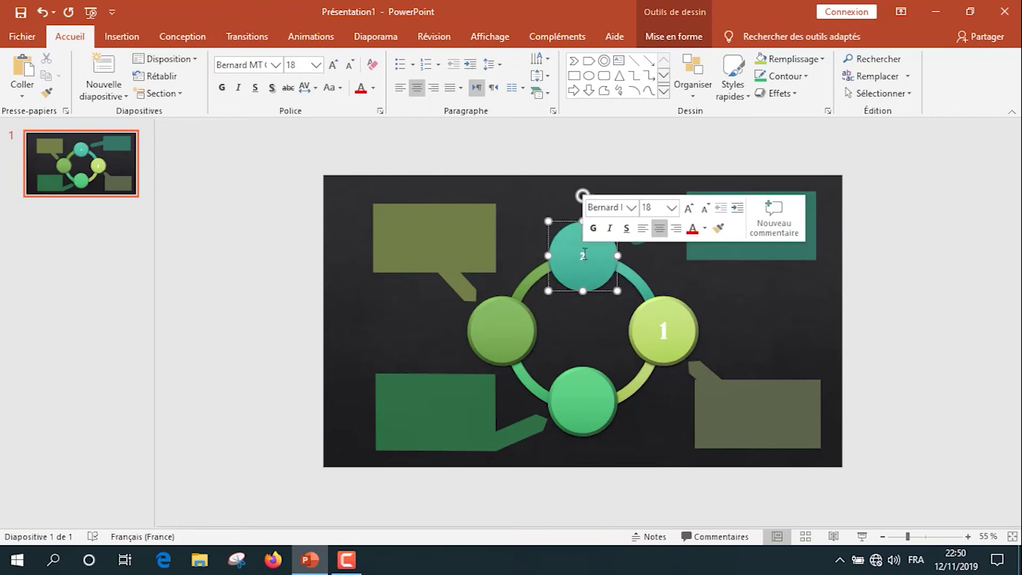
click(689, 207)
click(689, 208)
click(689, 208)
click(689, 208)
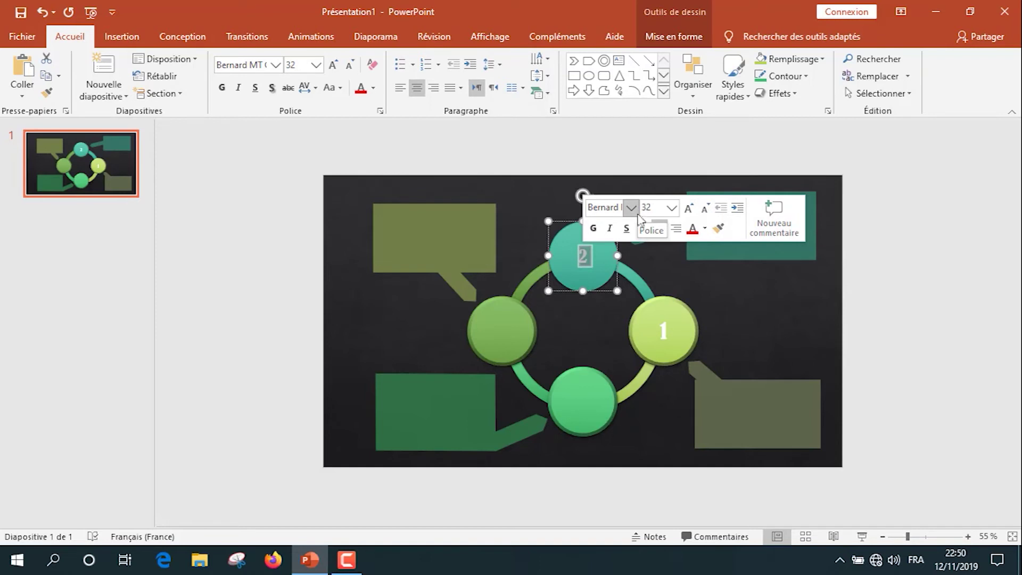
Type 3 in the left circle and enlarge it to 36 pt
click(503, 333)
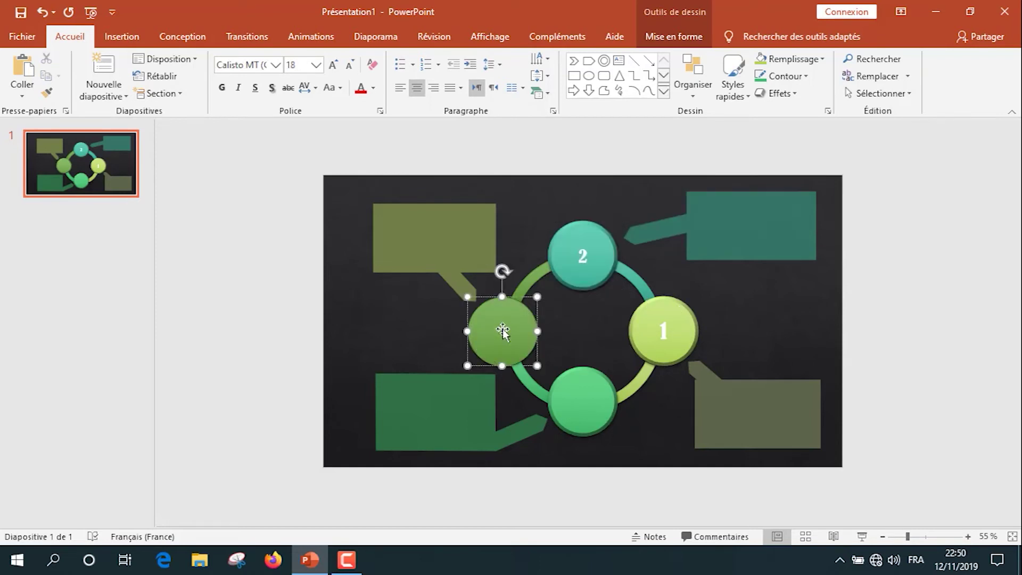
text(3)
double_click(503, 331)
click(606, 284)
click(605, 285)
click(606, 284)
click(606, 285)
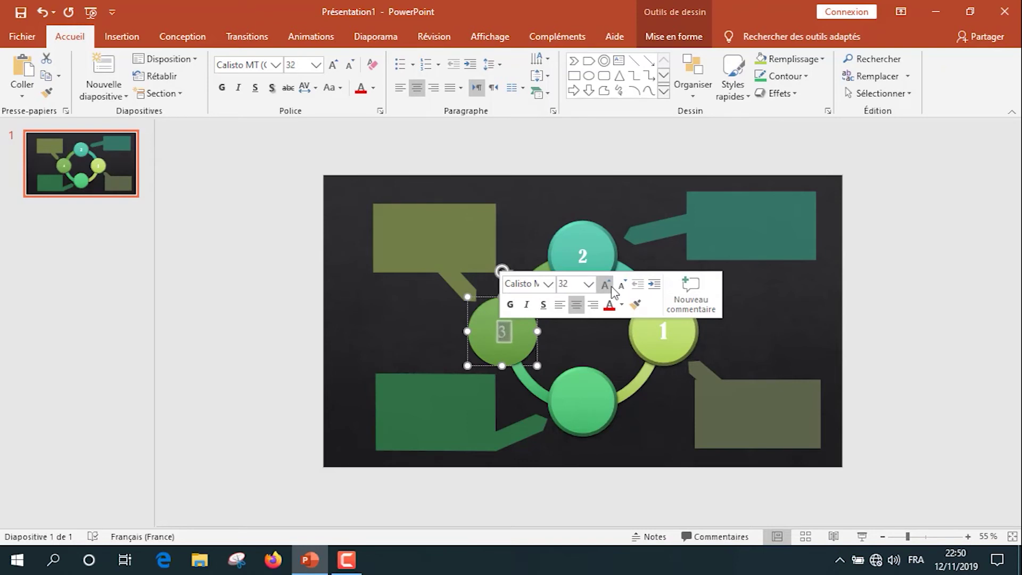
click(612, 288)
click(713, 308)
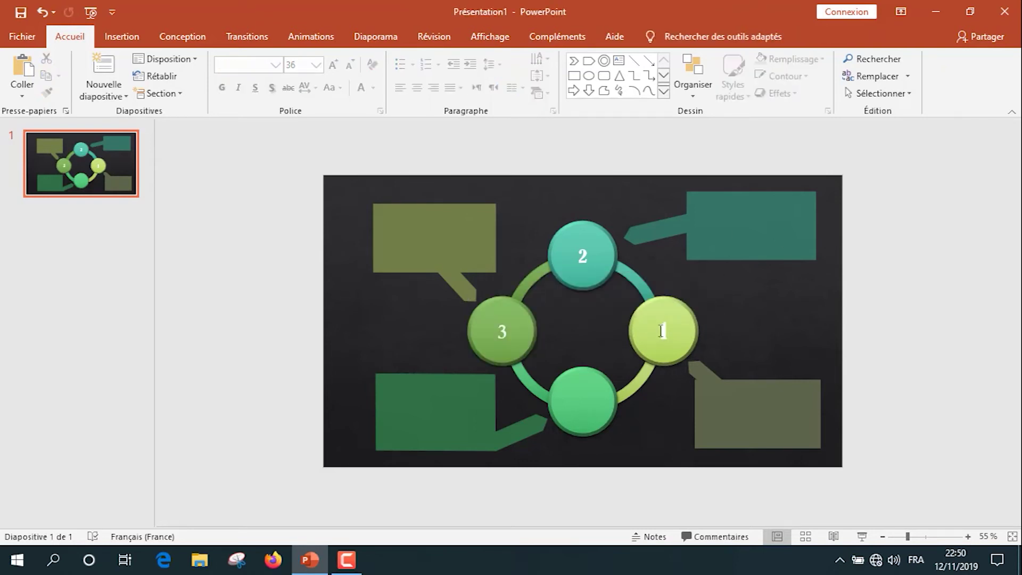
Enlarge the number 4 in the bottom circle to 36 pt
click(591, 419)
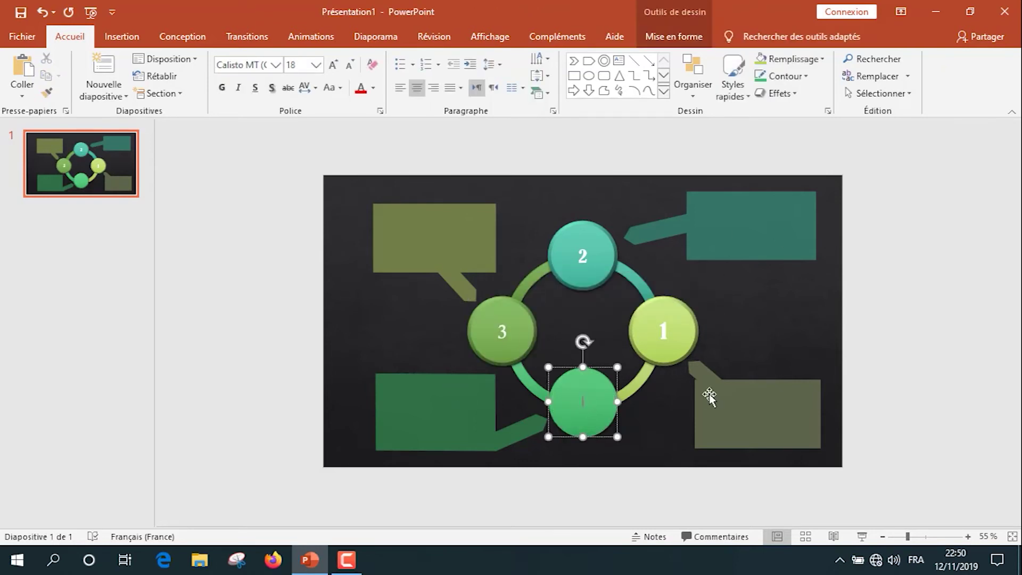
text(4)
double_click(582, 402)
click(687, 355)
click(687, 355)
click(687, 356)
click(687, 355)
click(687, 356)
click(539, 377)
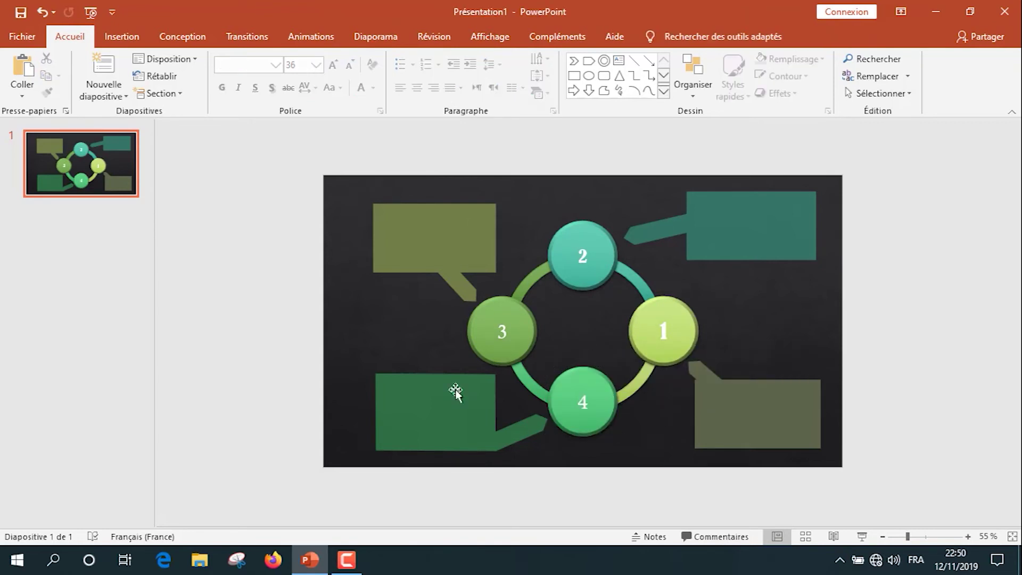
Shrink the number 1 from 40 to 36 pt so all numbers match
double_click(654, 331)
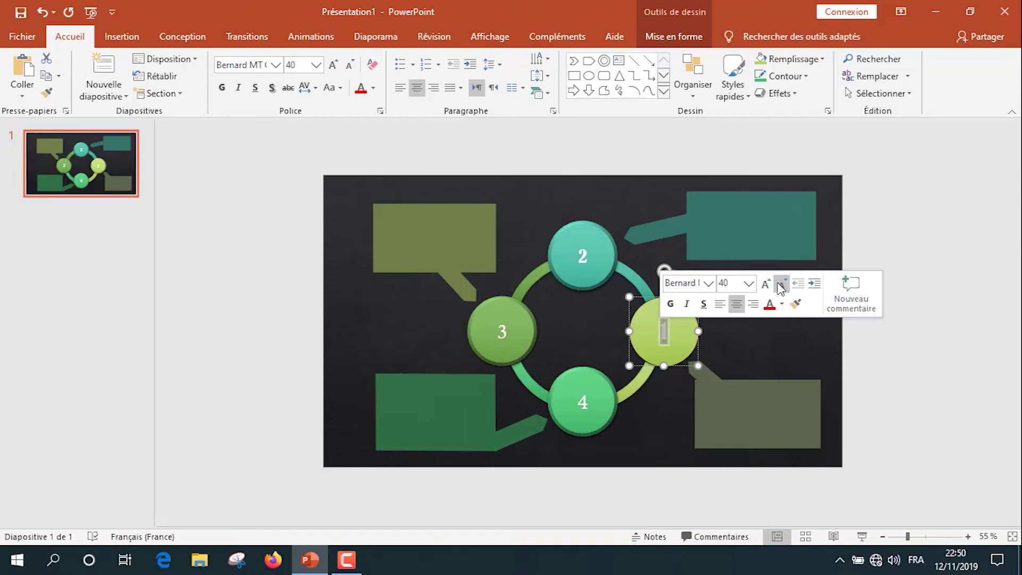
click(780, 286)
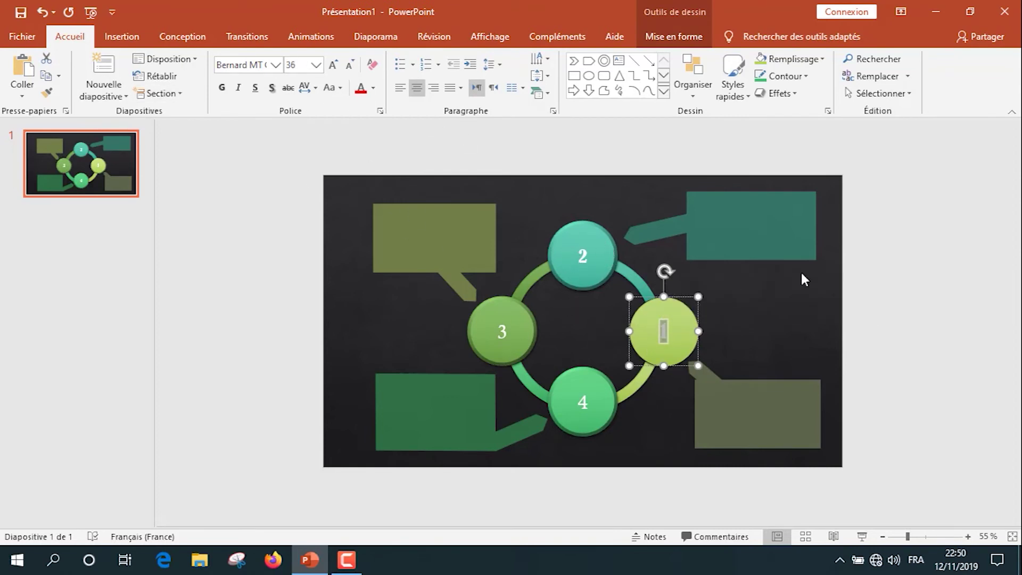
click(804, 279)
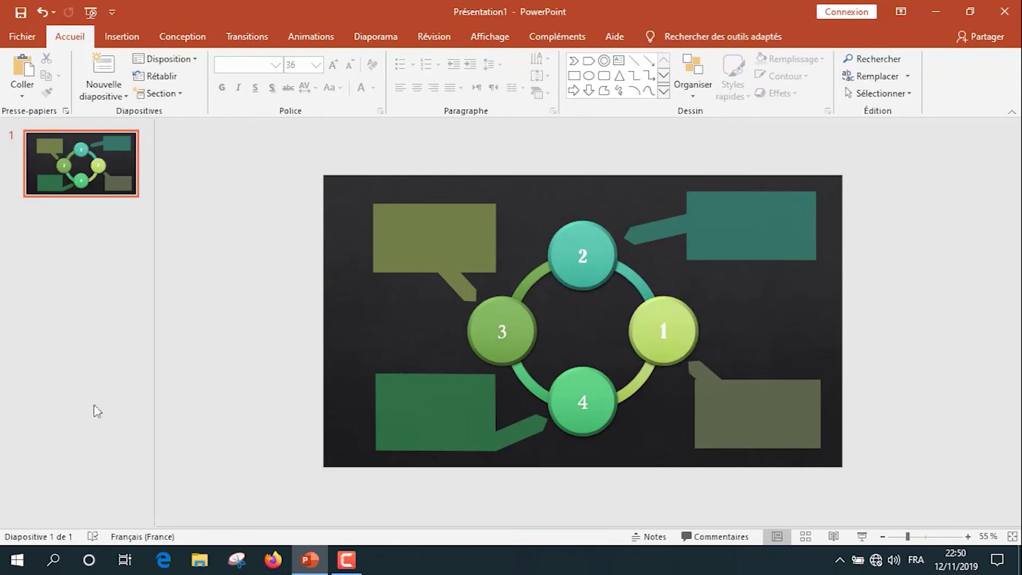
click(746, 419)
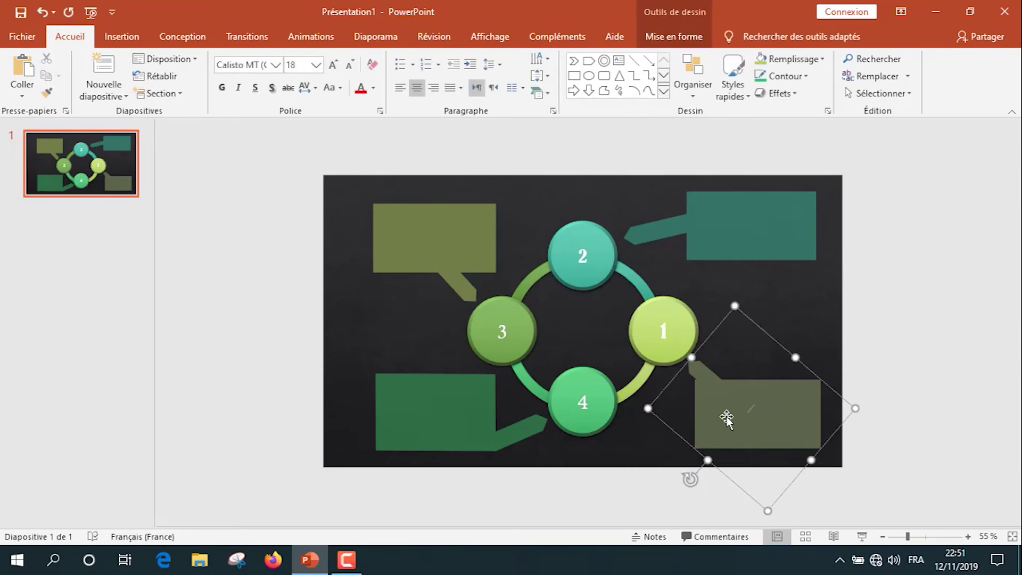
click(840, 317)
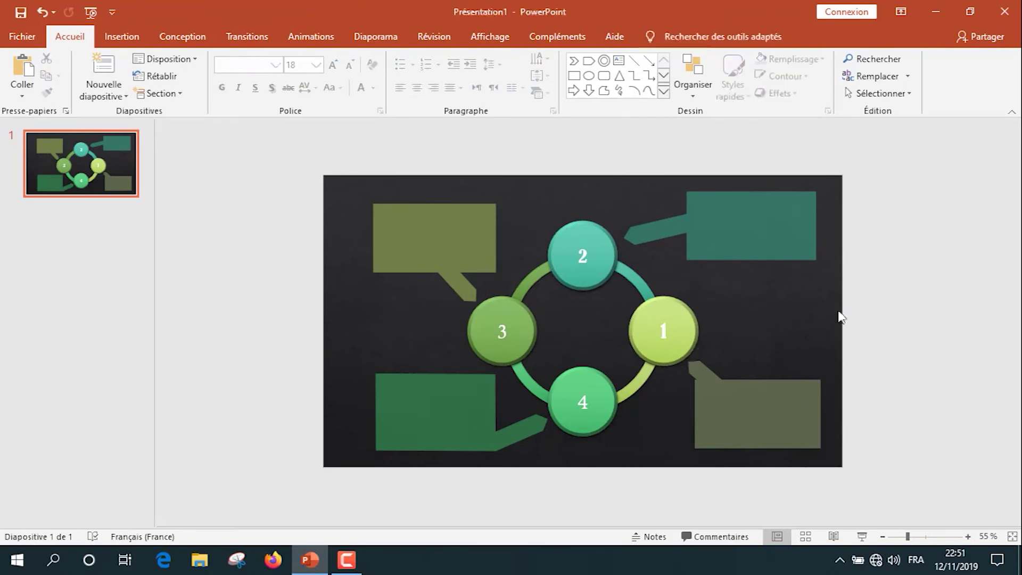
Add a text box in the bottom-right callout with the text 'kli'kl narkn akrn akrvlkna kazn azknkr nazkr nrkn'
click(620, 60)
drag(738, 428, 816, 445)
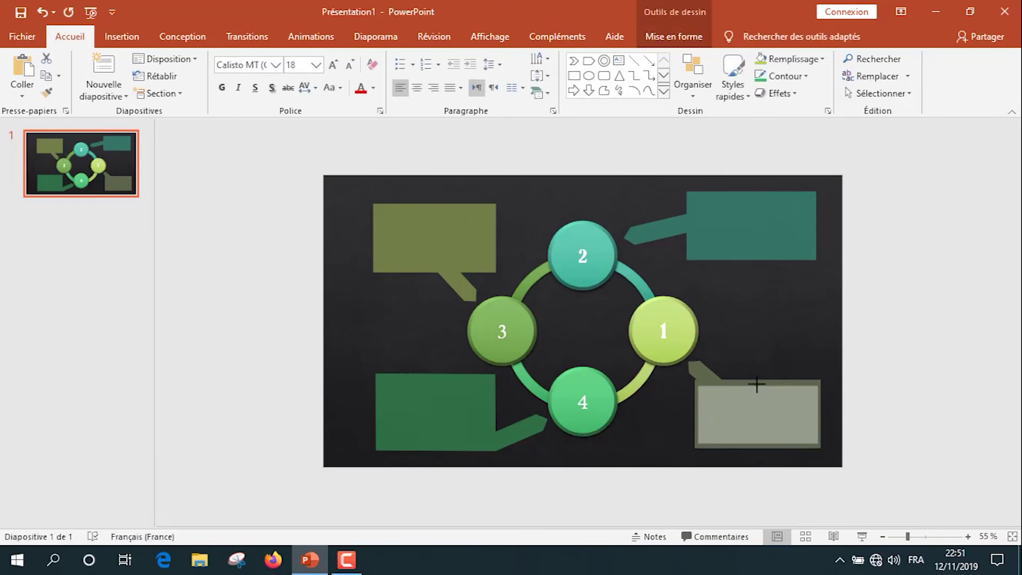
drag(756, 384, 761, 419)
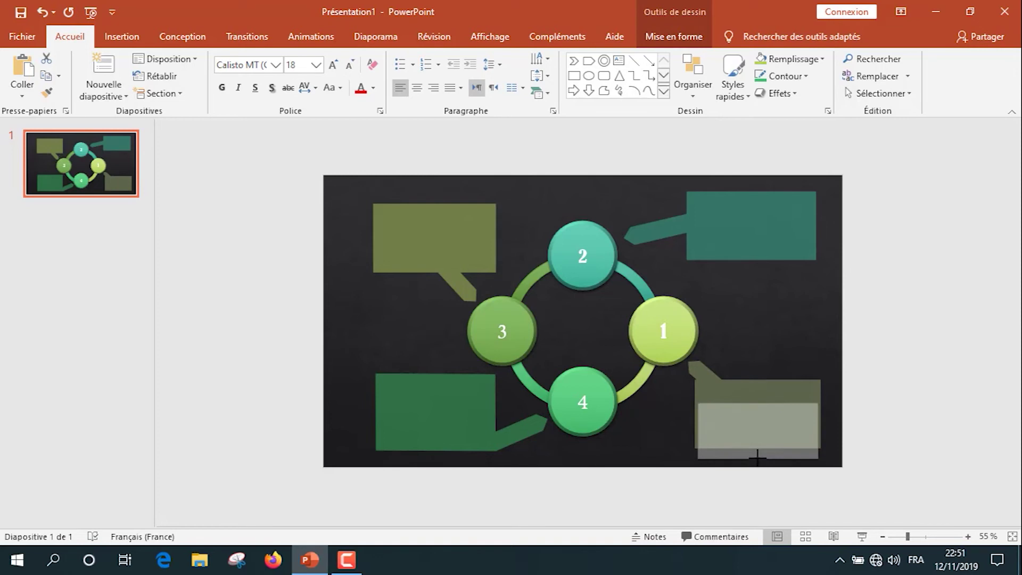
text(kli')
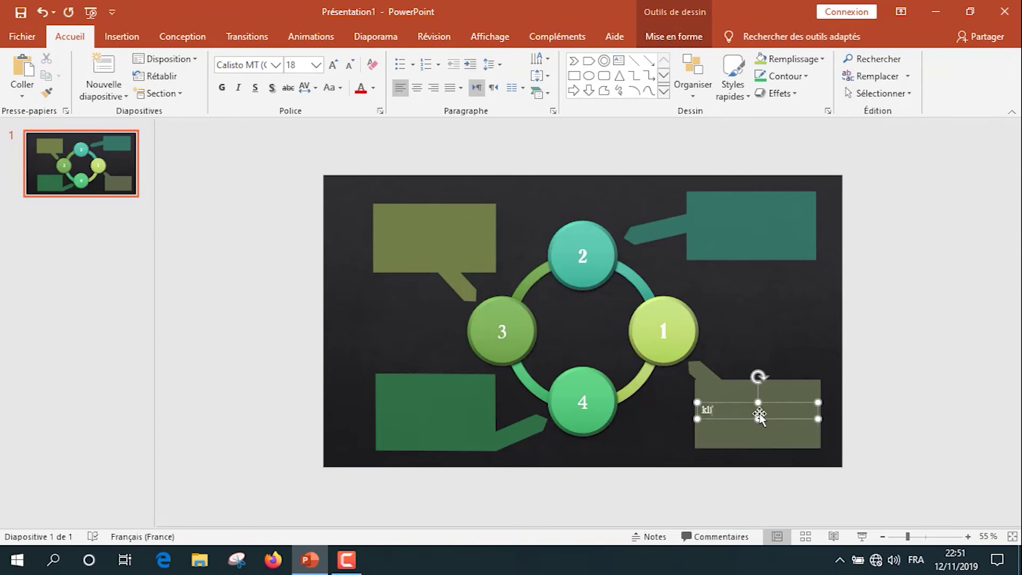
text(kl narkn akrn akrvlkna kazn azknkr nazkr nrkn)
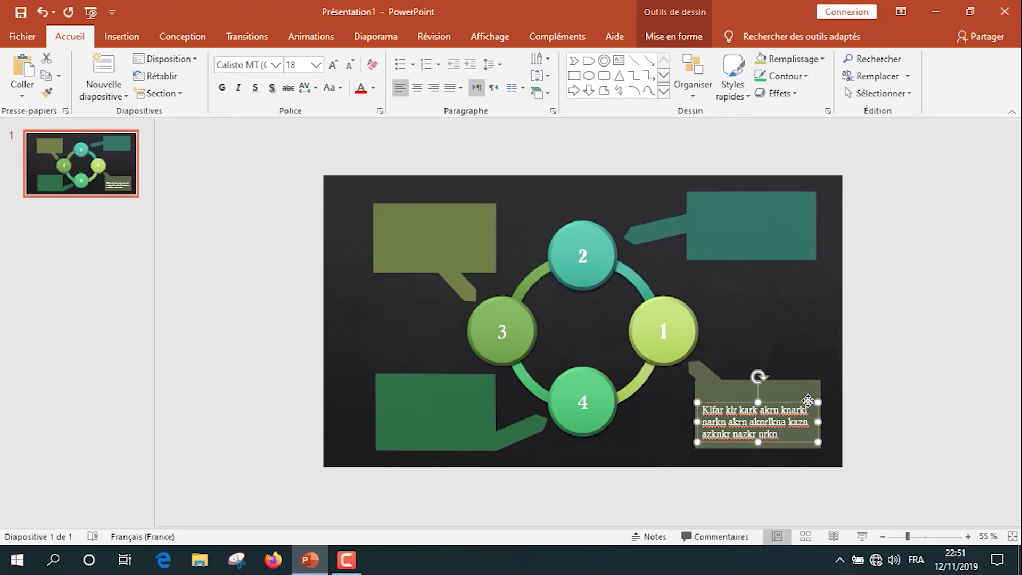
Paste a copy of the text box into the bottom-left green callout
click(443, 410)
key(ctrl+v)
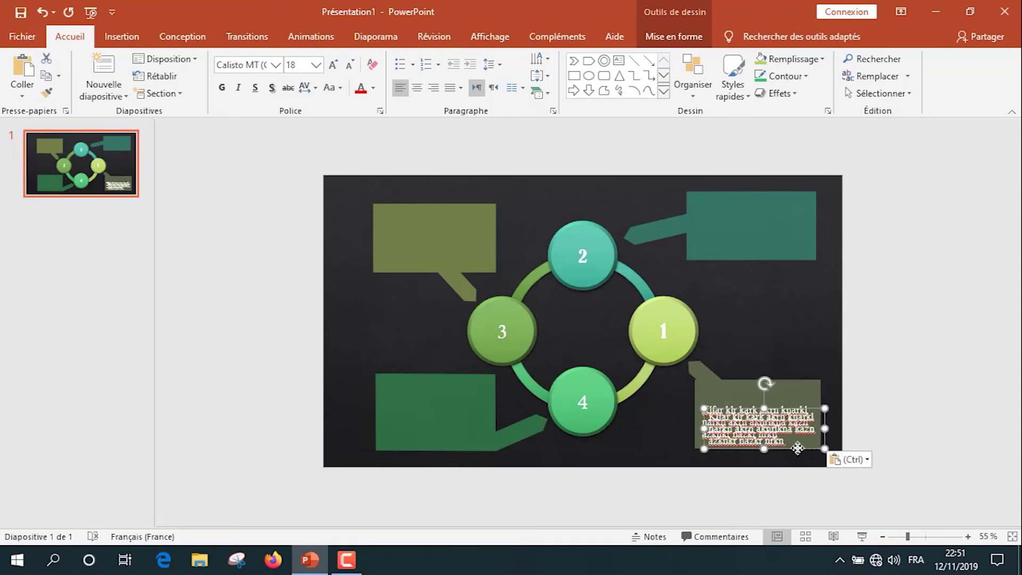
drag(811, 448, 488, 429)
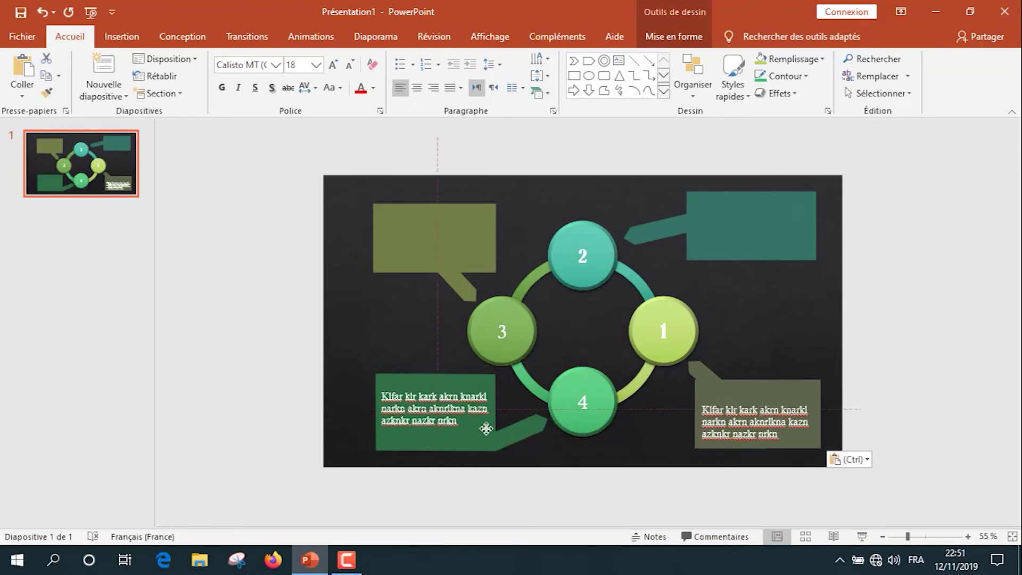
drag(487, 429, 487, 427)
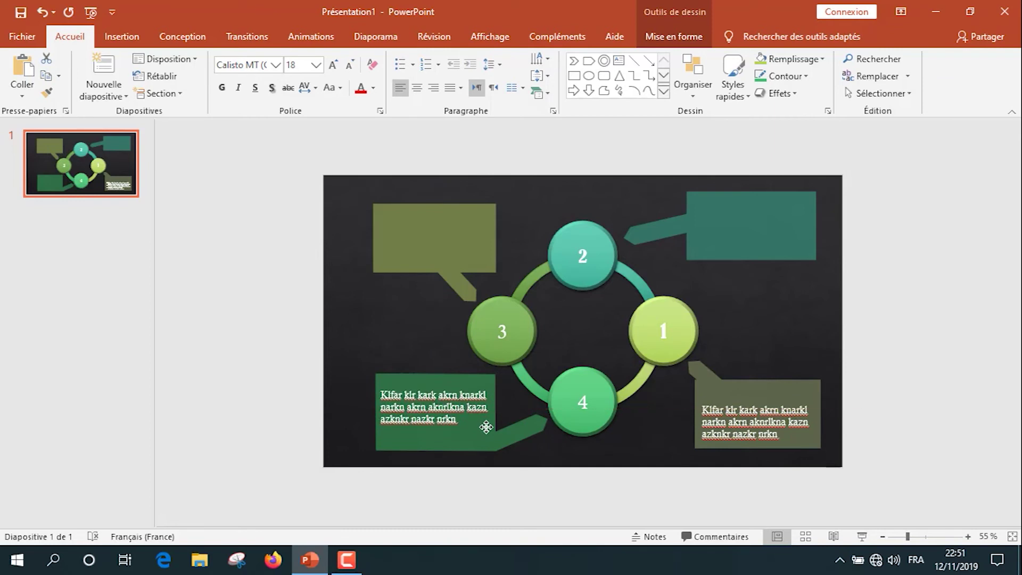
click(446, 239)
Paste copies of the text box into the top-left olive and top-right teal callouts
key(ctrl+v)
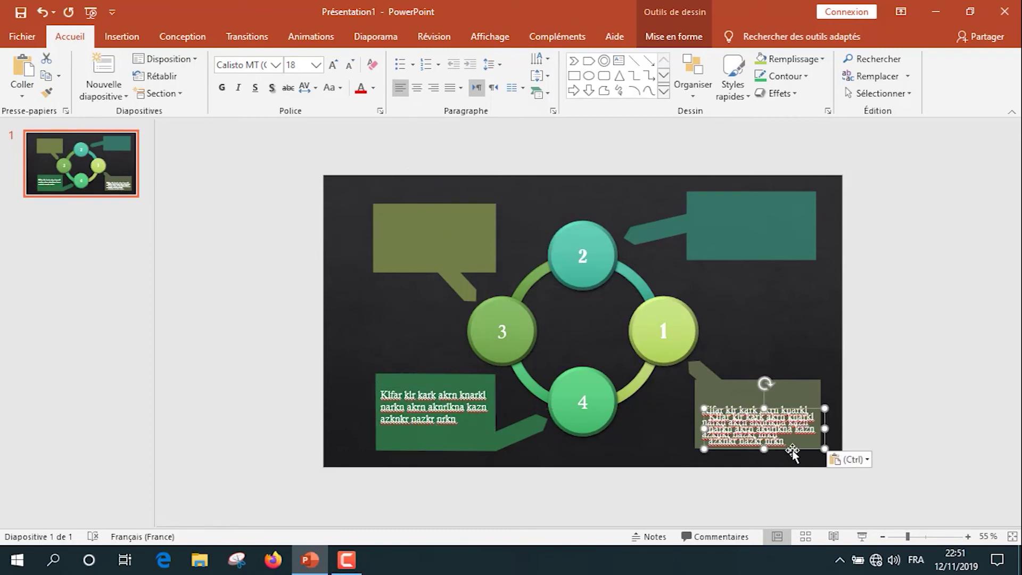
drag(793, 451, 462, 252)
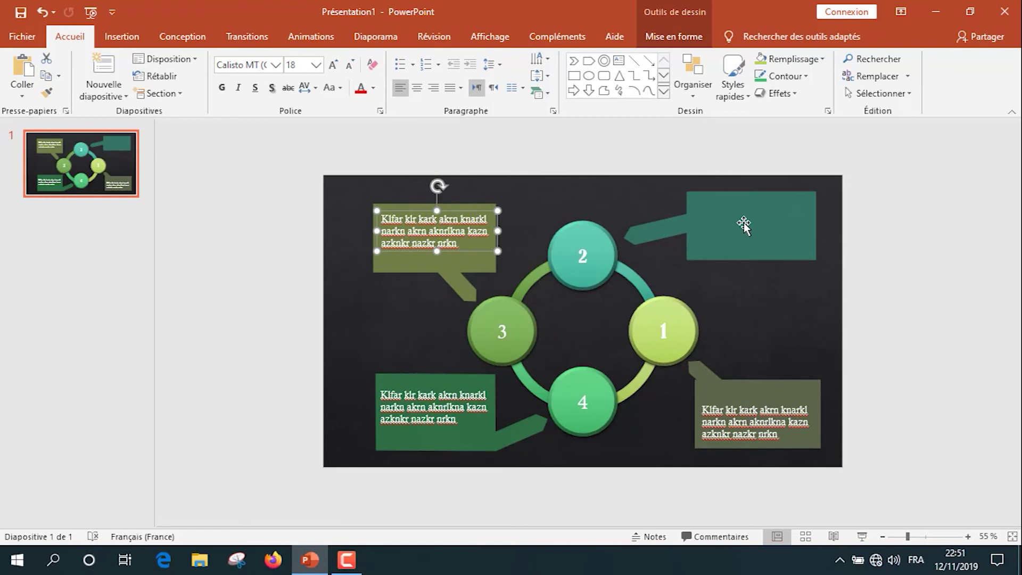
key(ctrl+v)
drag(793, 452, 781, 242)
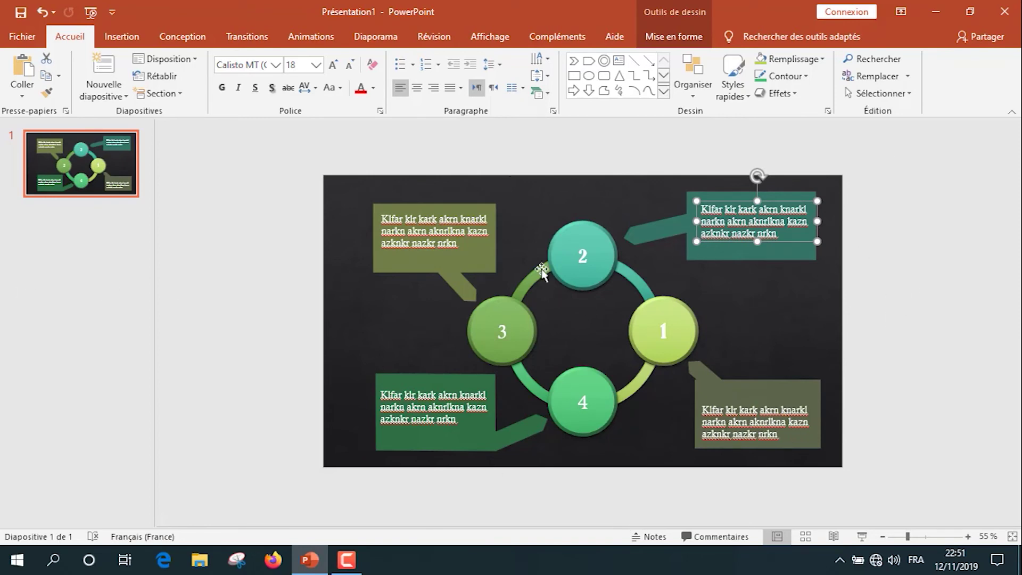
drag(908, 537, 914, 537)
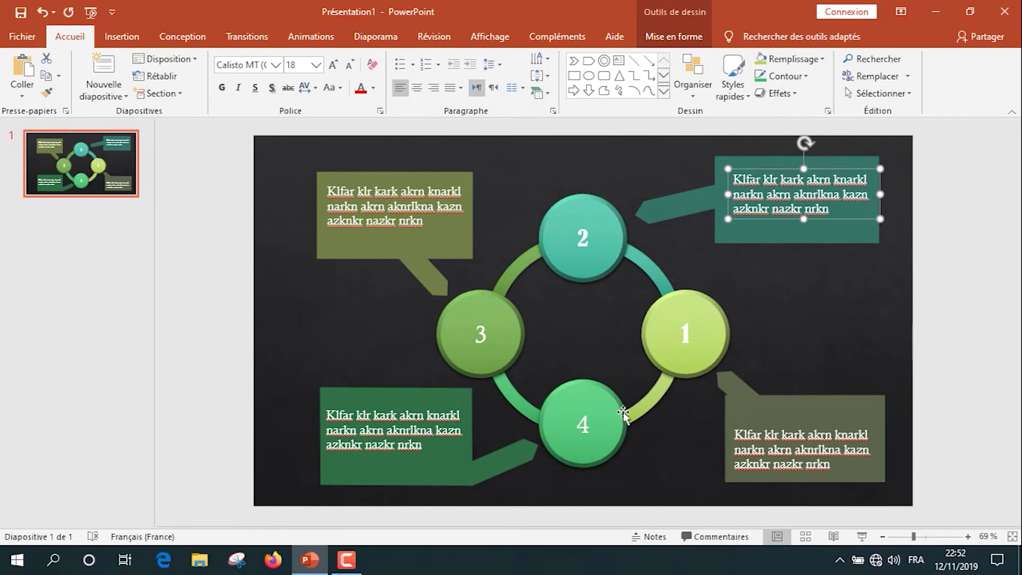
click(624, 414)
click(311, 36)
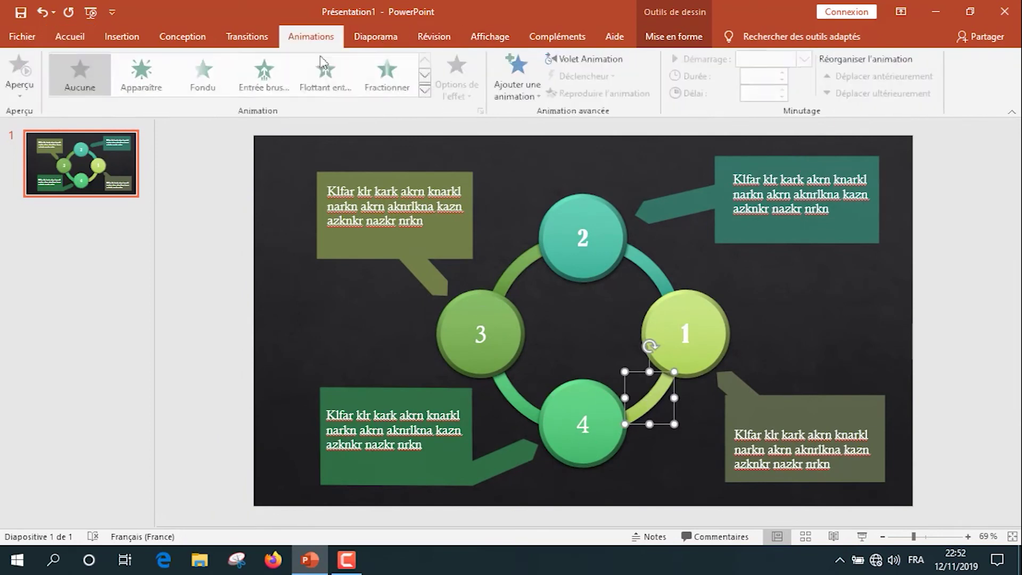
Give the first arc a Wipe entrance and circle 1 a Fade (Fondu) entrance
click(426, 98)
click(389, 148)
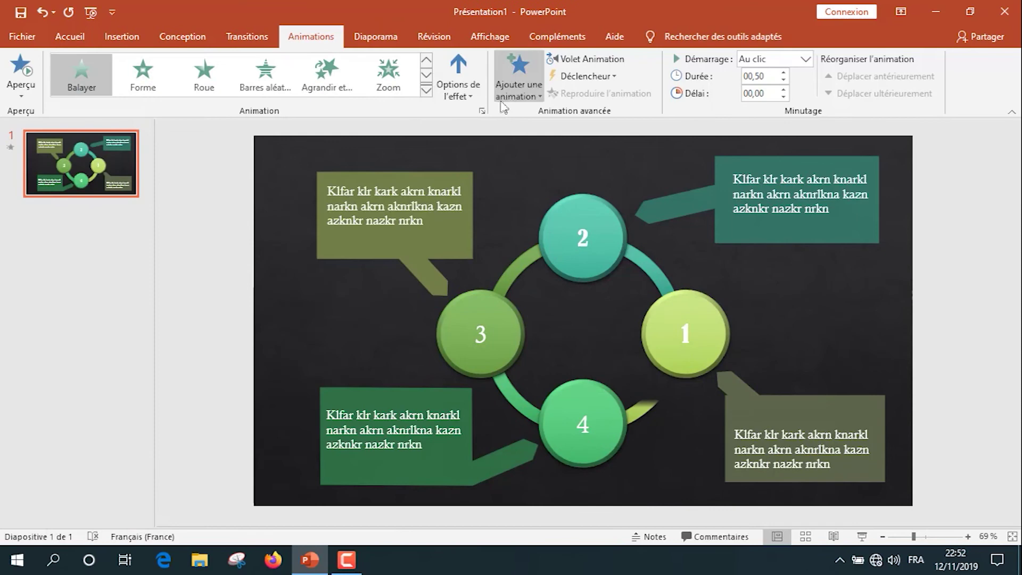
click(666, 313)
click(426, 91)
click(144, 149)
Give the arc between circles 1 and 2 a Wipe entrance and circle 2 a Fade
click(641, 263)
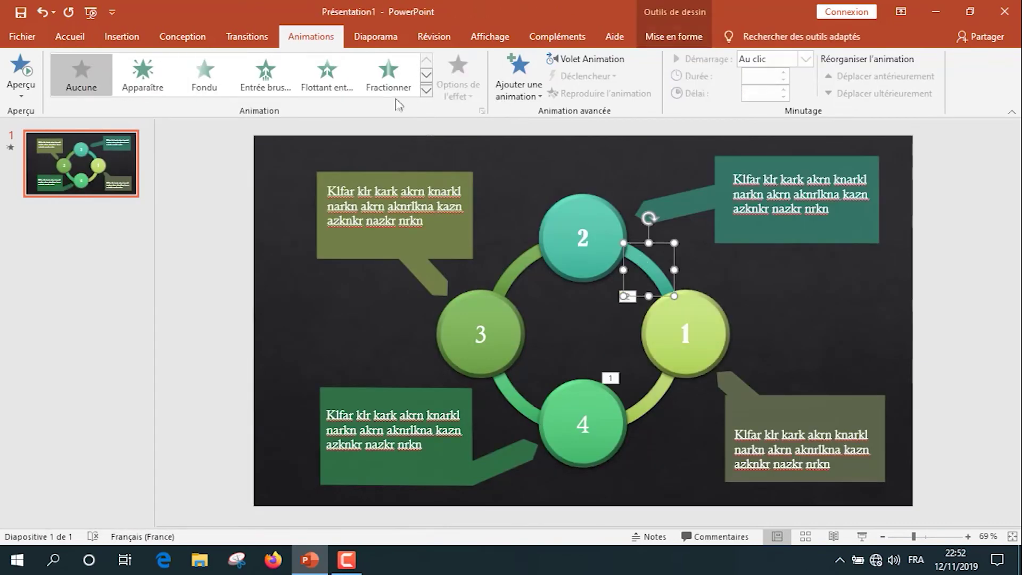
click(426, 90)
click(392, 149)
click(594, 213)
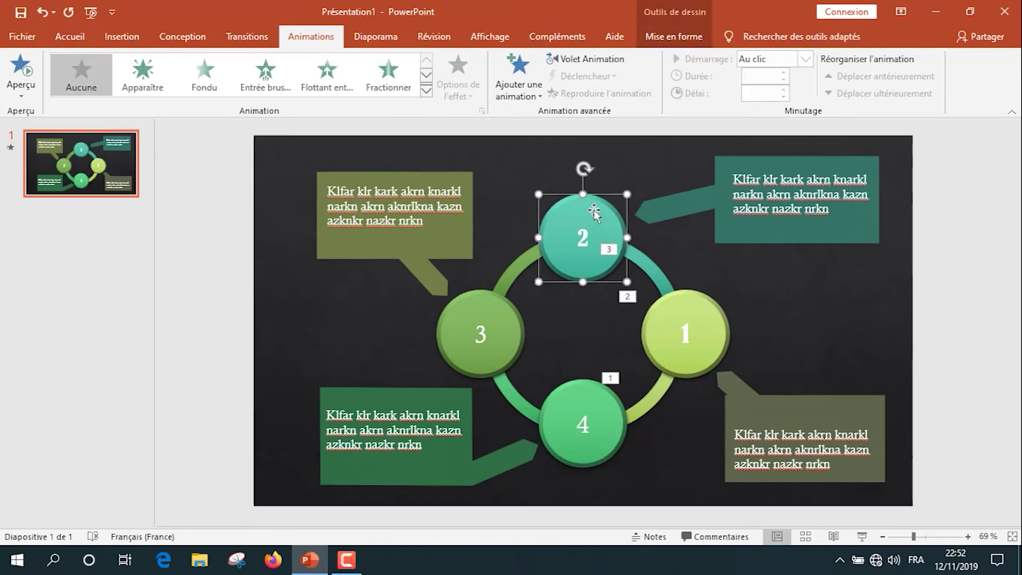
click(426, 91)
click(144, 150)
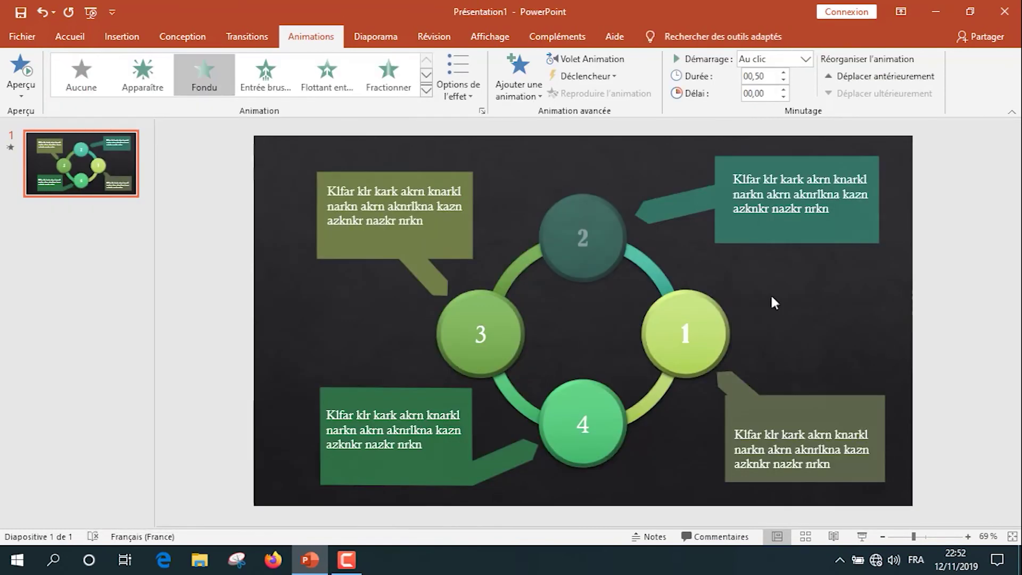
Give the arc between circles 2 and 3 a Wipe from the right and circle 3 a Fade
click(527, 263)
click(426, 90)
click(393, 151)
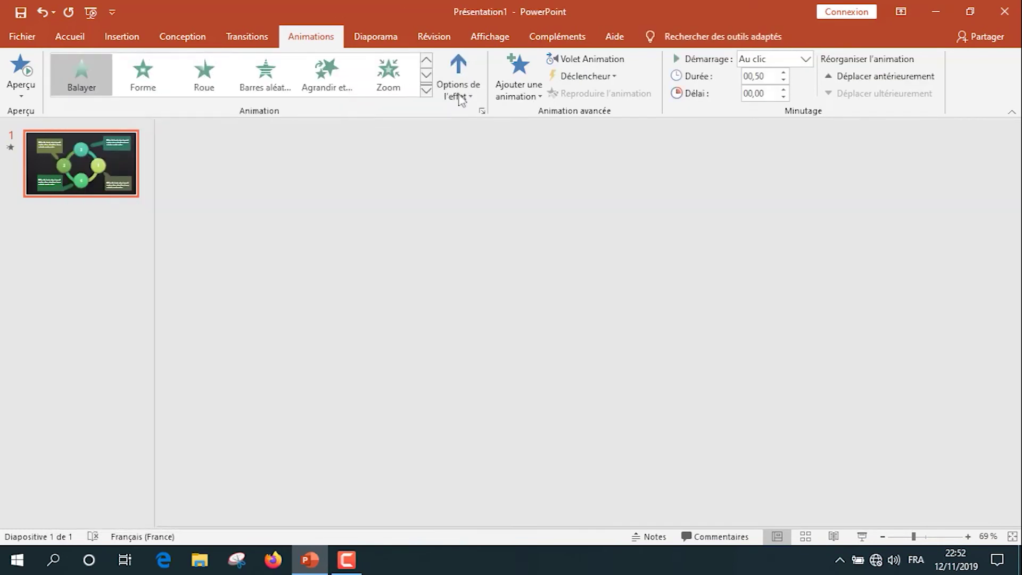
click(458, 88)
click(513, 204)
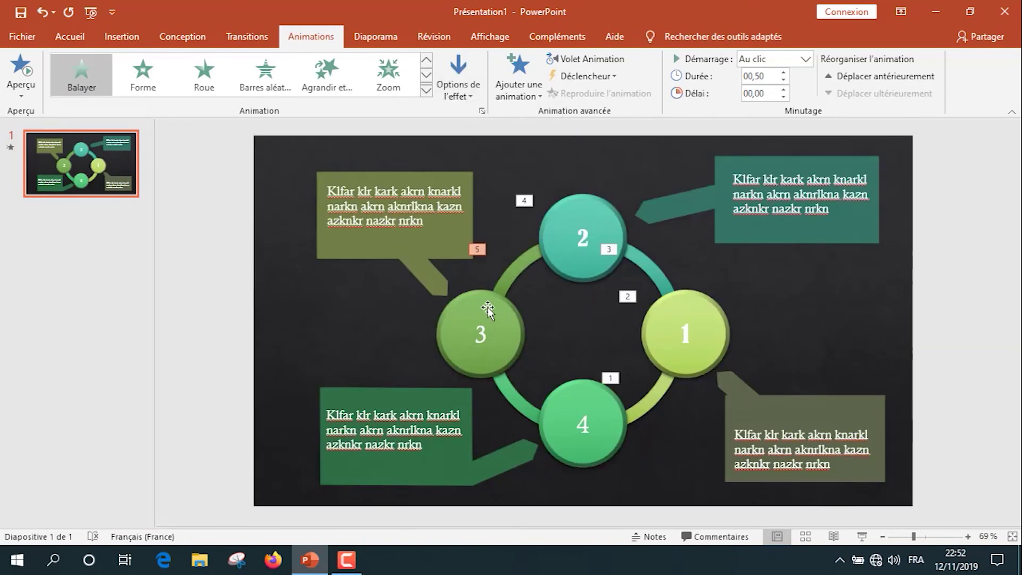
click(468, 290)
click(204, 75)
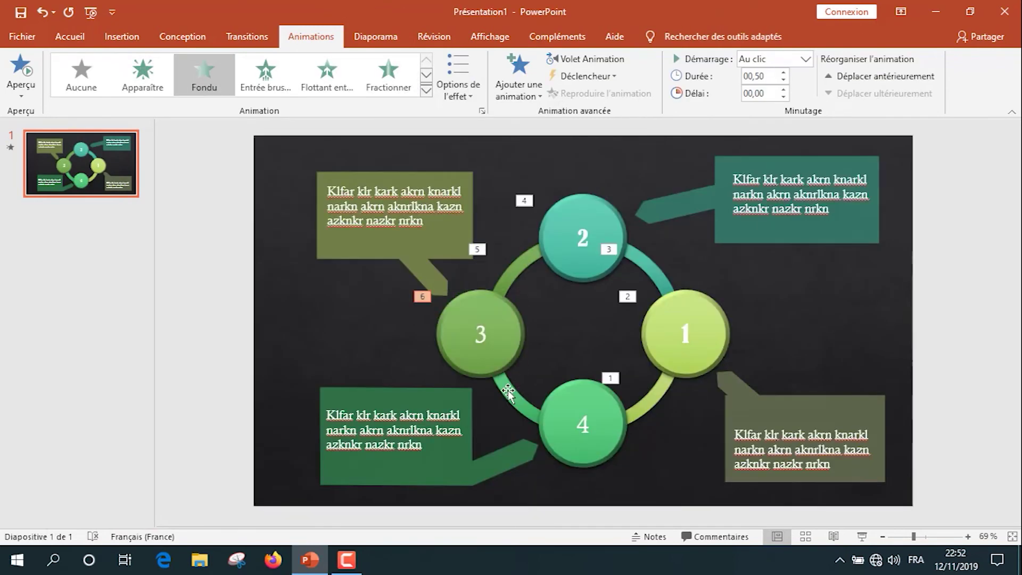
Give the arc between circles 3 and 4 a Wipe and circle 4 a Fade, then show the Animation Pane
click(503, 384)
click(427, 90)
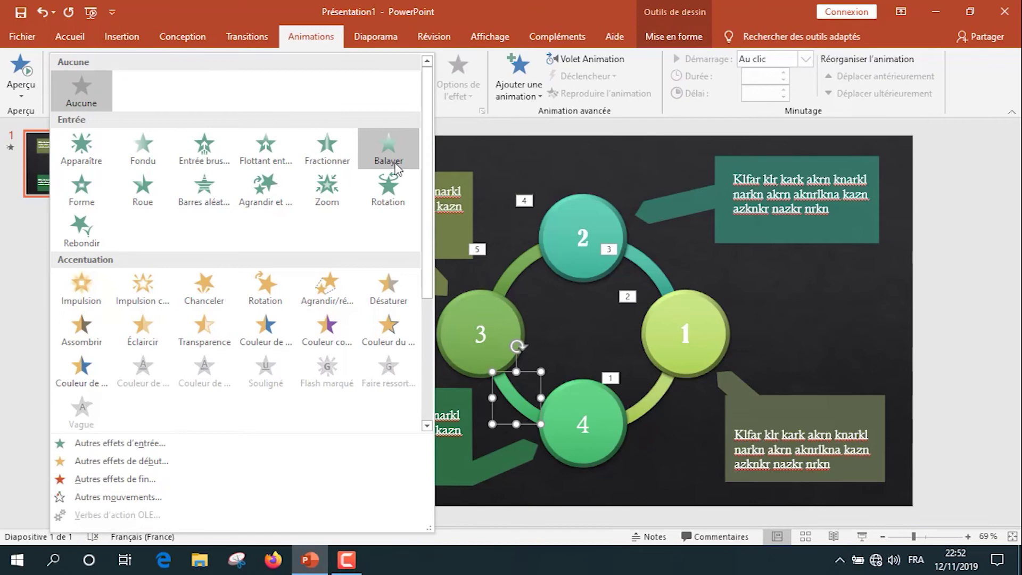
click(389, 150)
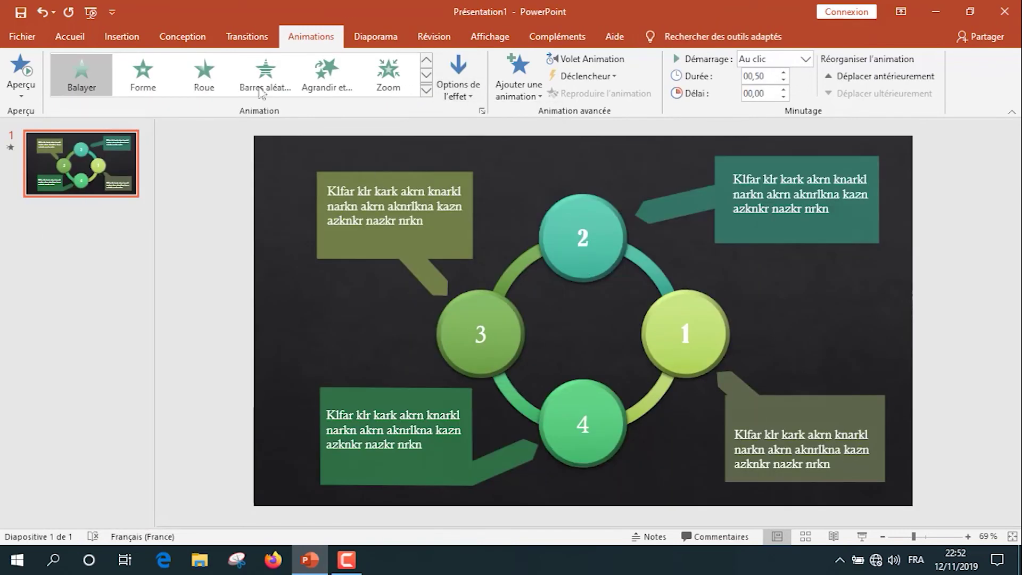
click(607, 463)
click(200, 74)
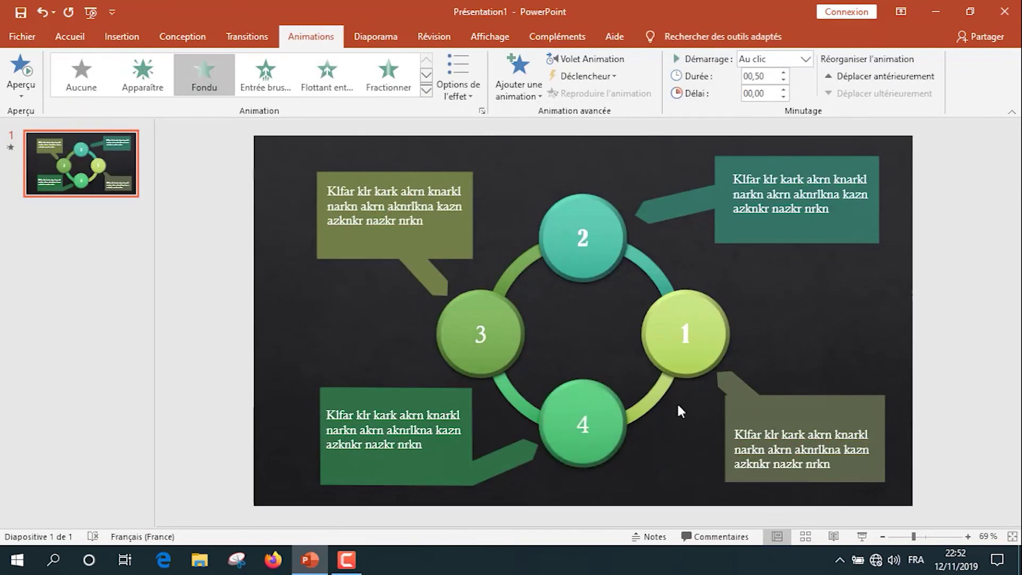
click(587, 58)
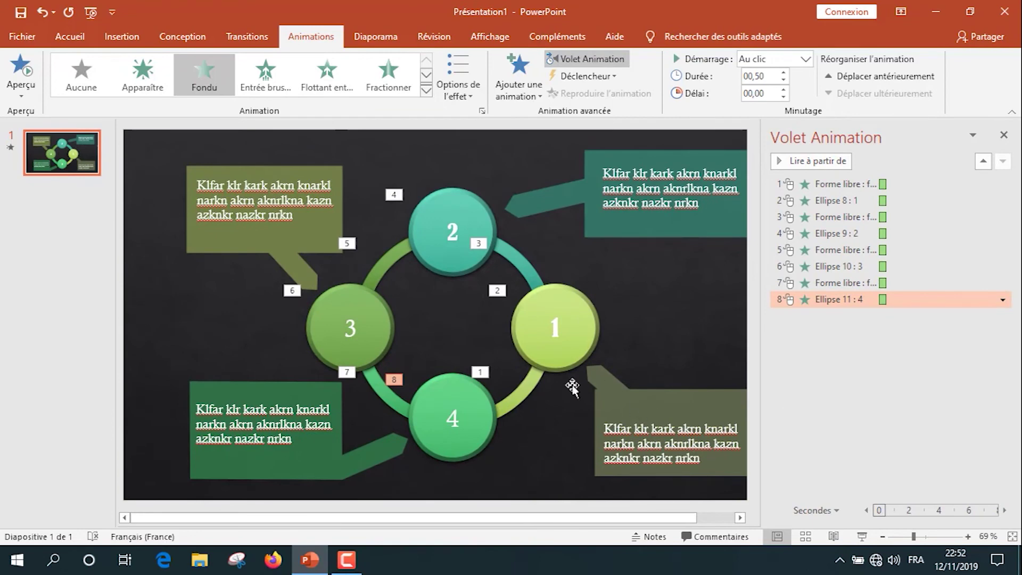
Fade in the bottom-right callout's pointer and text, placed after circle 1 and set to After Previous
click(670, 411)
click(205, 85)
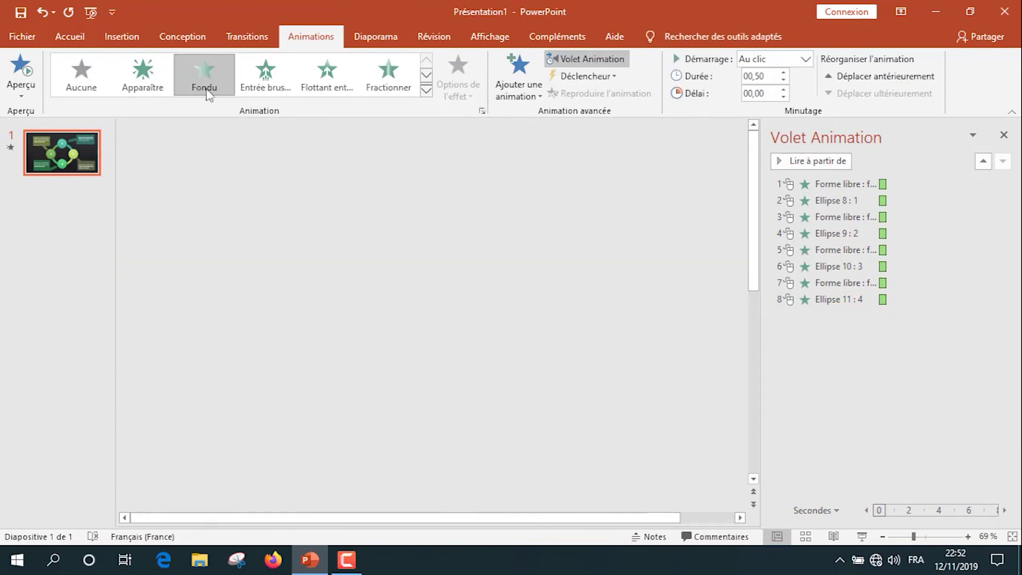
click(668, 428)
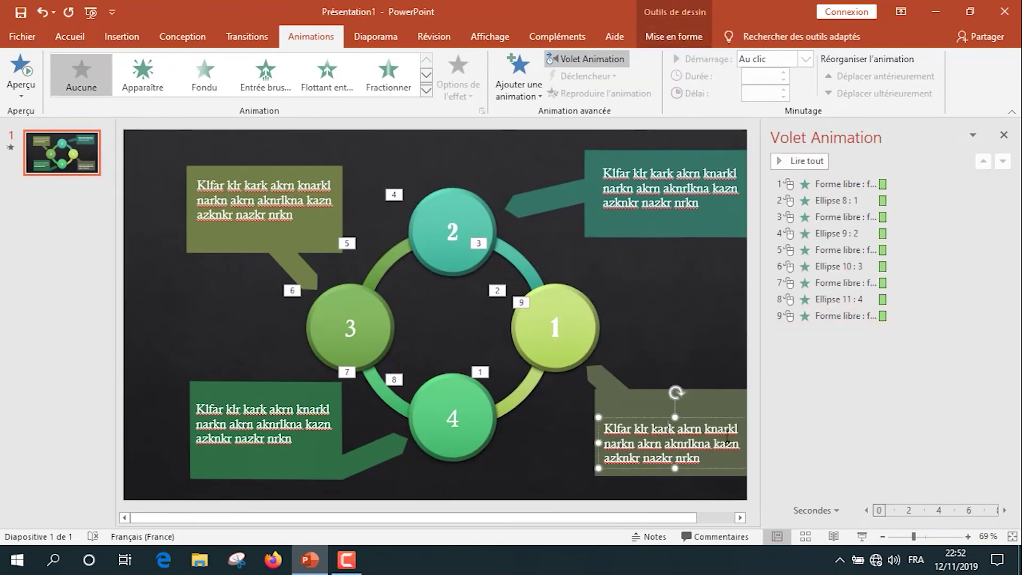
click(426, 93)
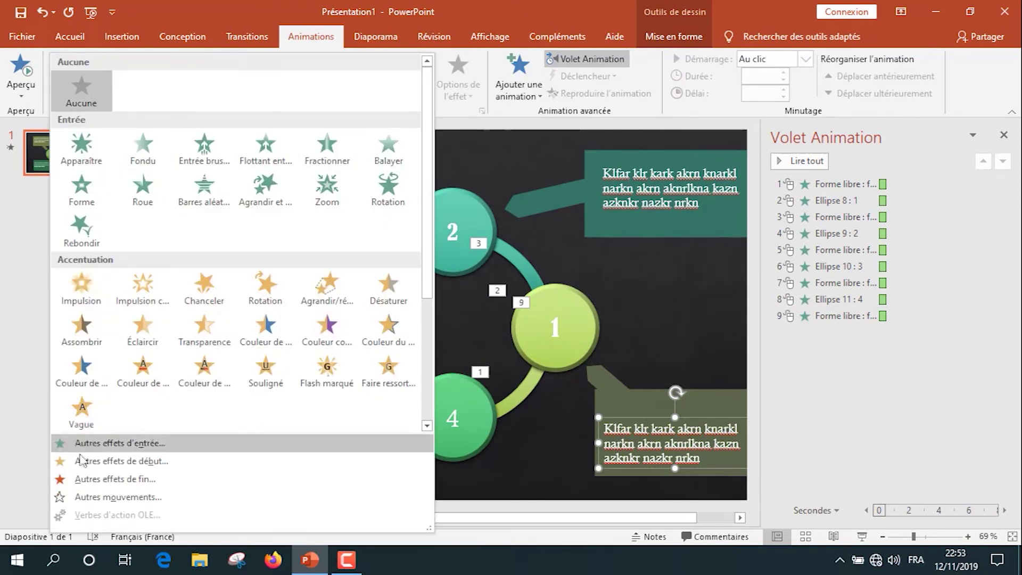
click(143, 152)
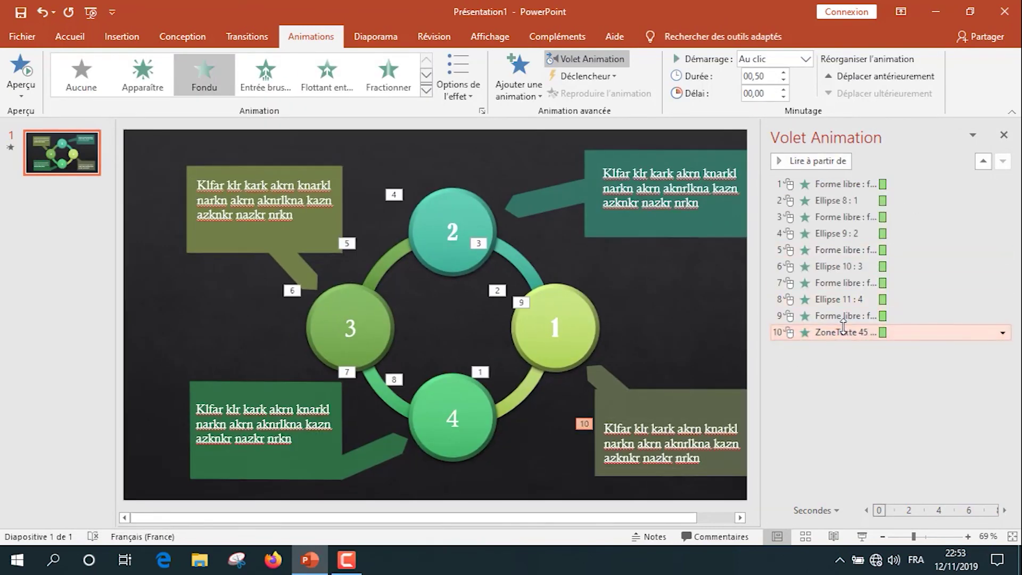
shift+click(846, 315)
mouse_move(847, 315)
mouse_down()
mouse_move(852, 200)
mouse_move(852, 209)
mouse_up()
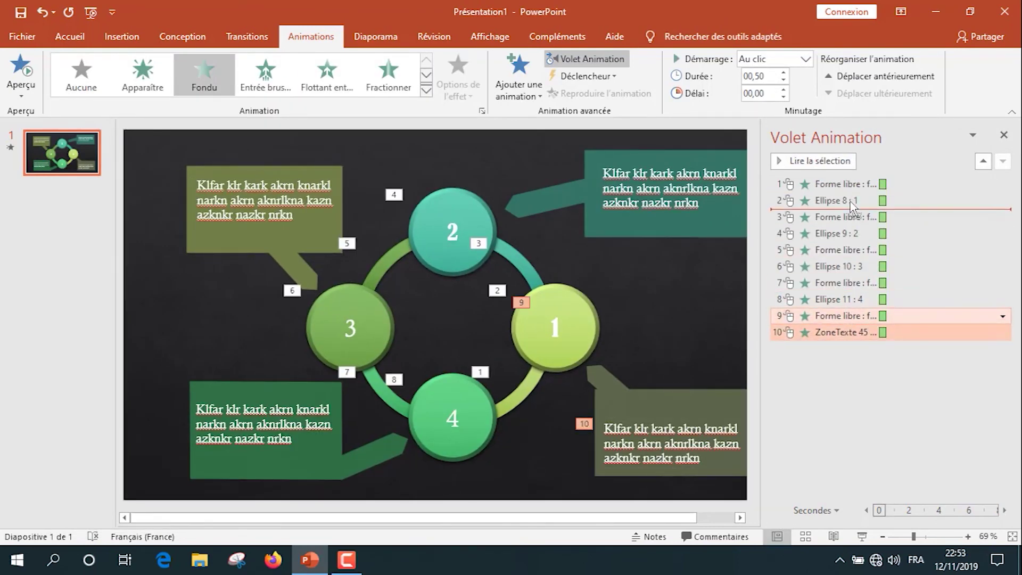
click(1003, 216)
click(880, 268)
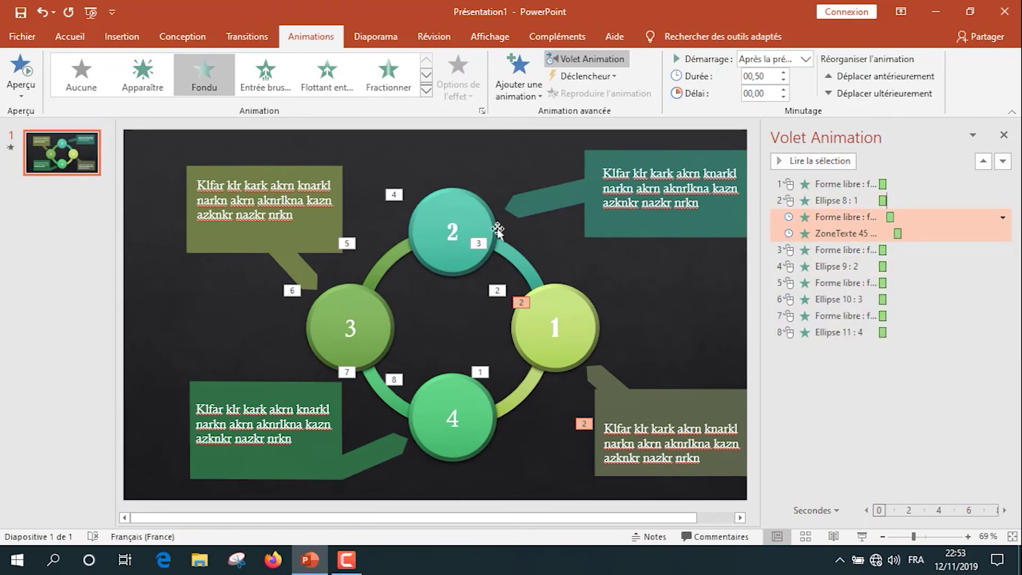
Fade in the top-right callout's pointer and text, placed after circle 2 and set to After Previous
click(443, 202)
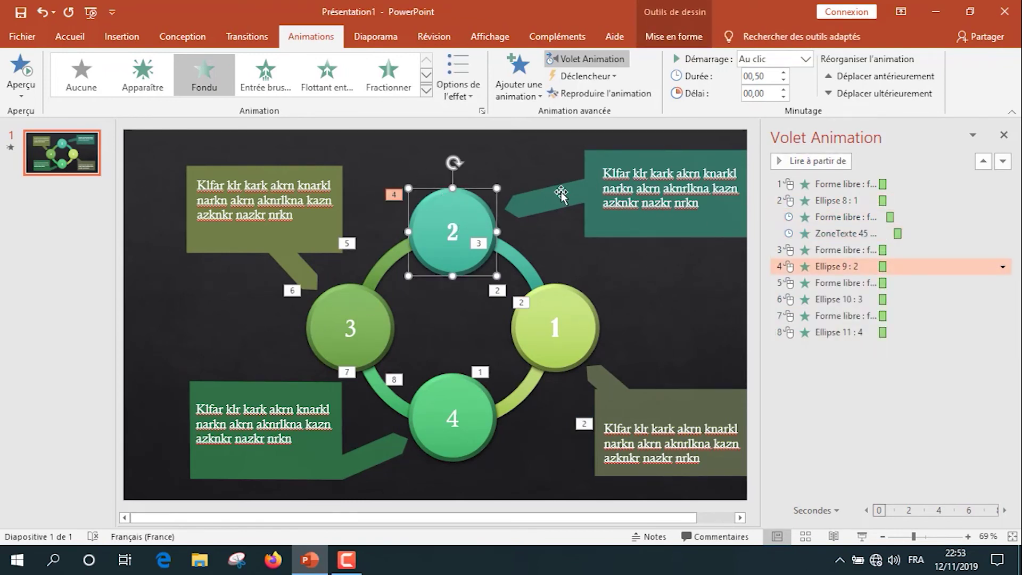
click(497, 274)
click(221, 67)
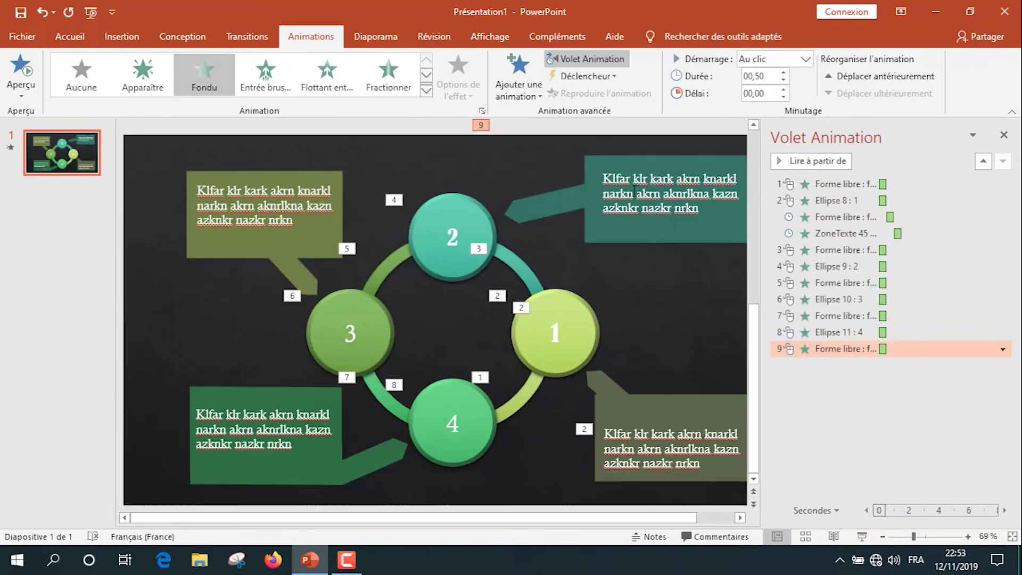
click(666, 170)
click(204, 72)
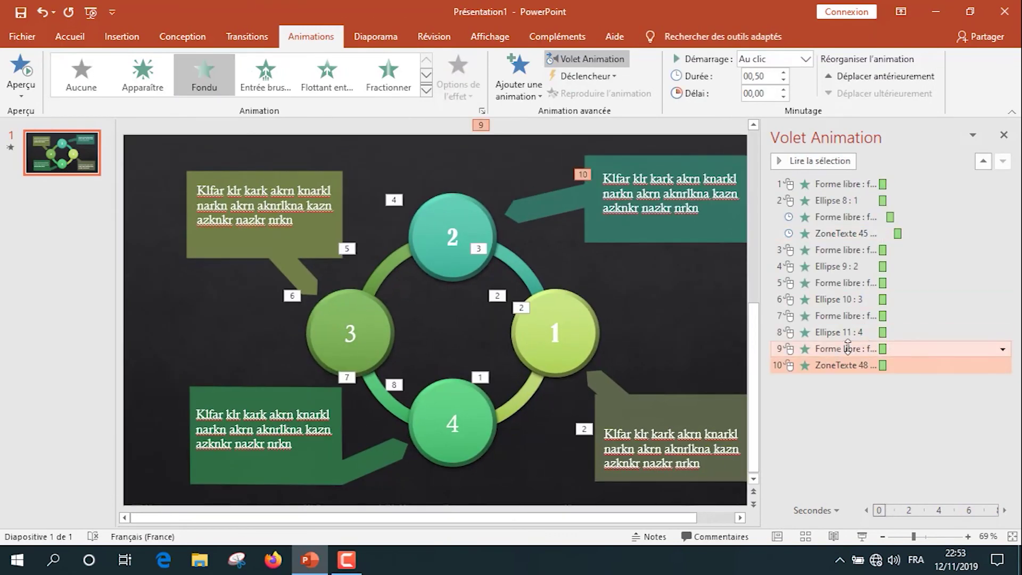
drag(848, 343, 863, 265)
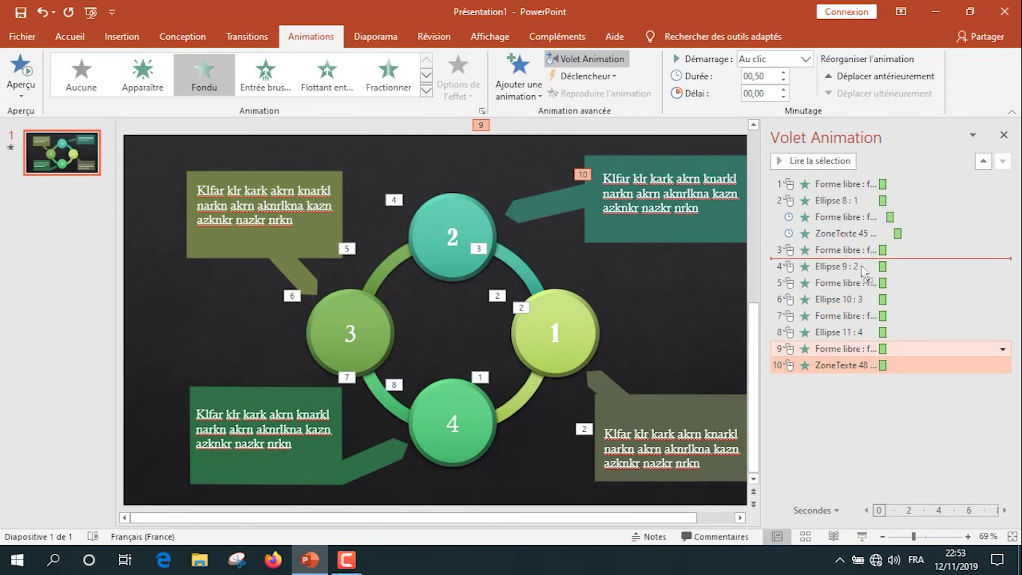
drag(862, 266, 863, 274)
click(1004, 282)
click(816, 331)
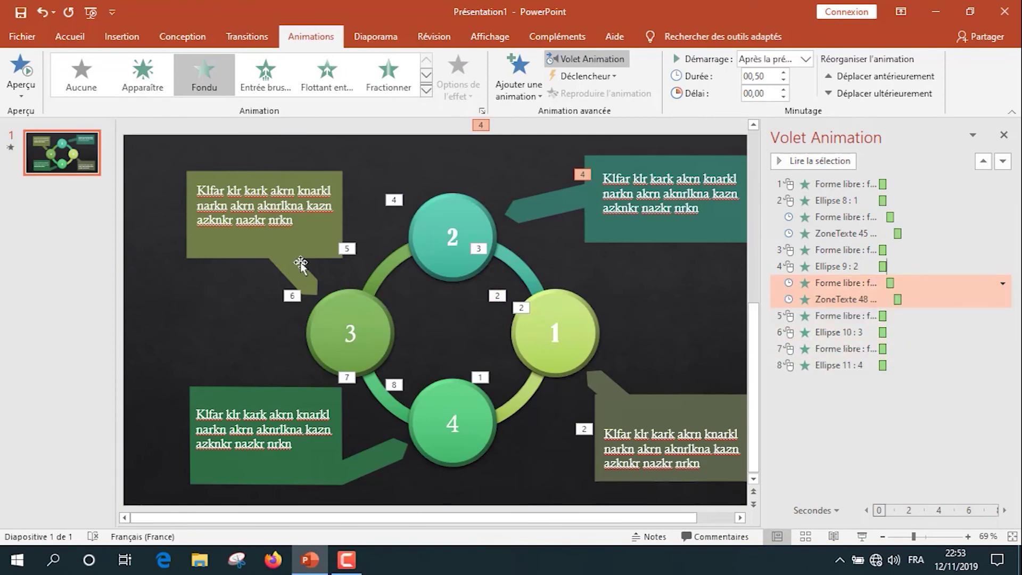
Fade in the top-left callout, moved after circle 3 and set to After Previous
click(296, 261)
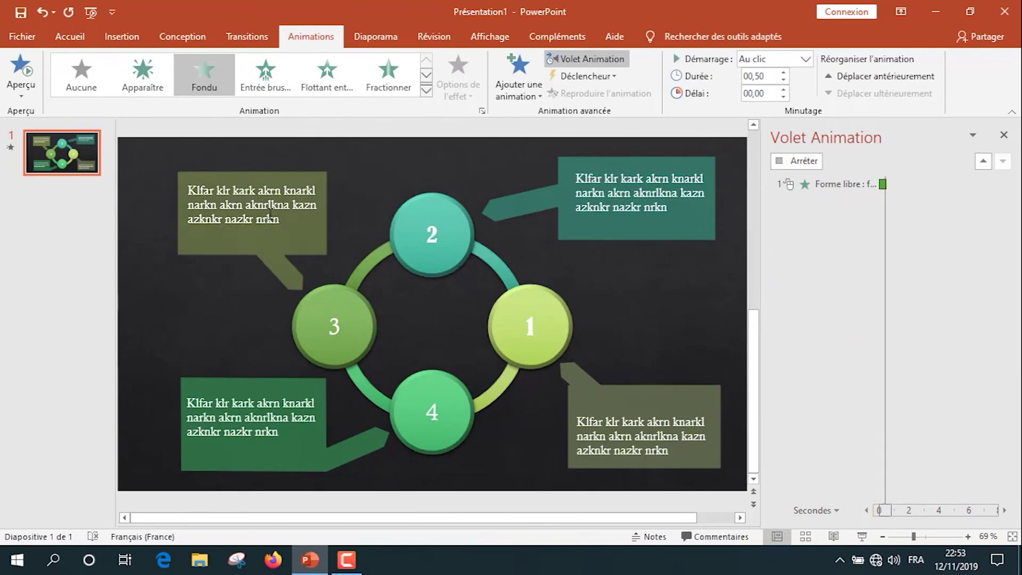
click(269, 216)
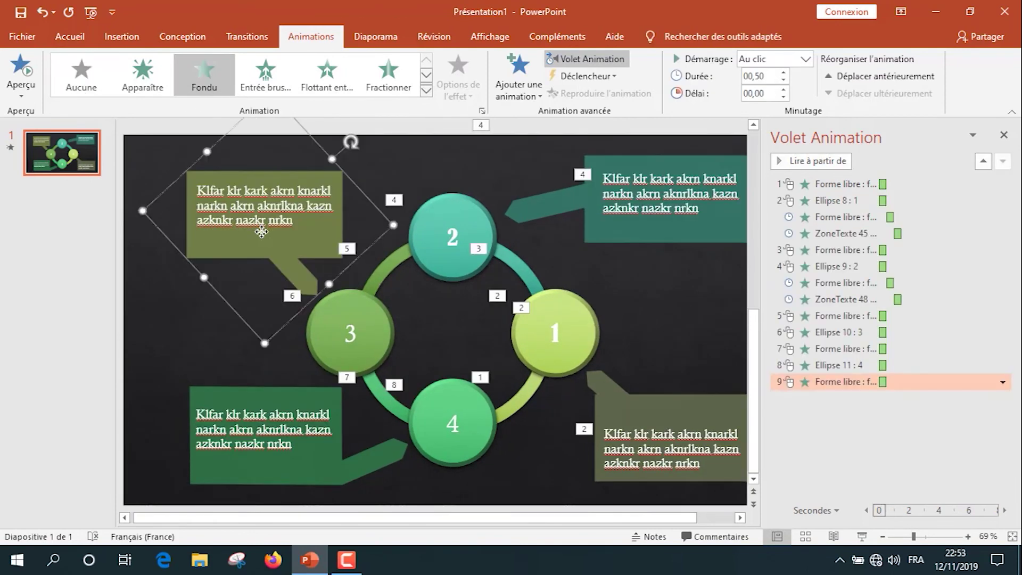
click(204, 75)
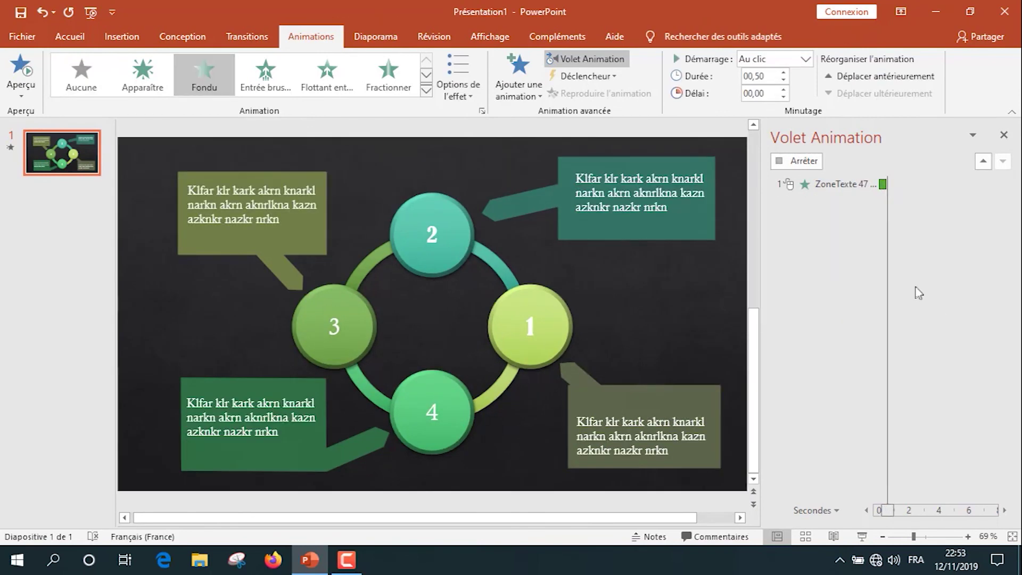
shift+click(854, 381)
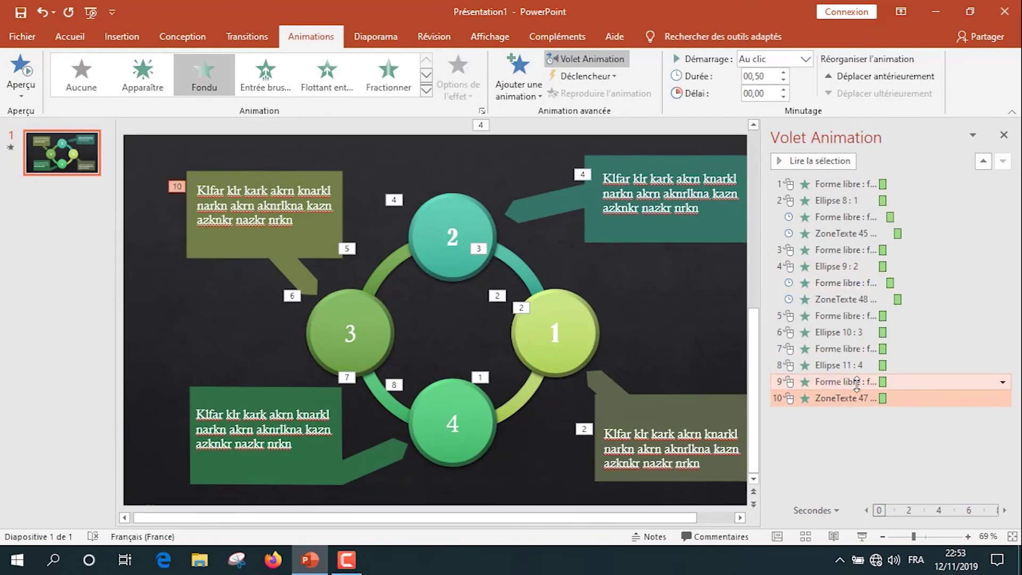
drag(857, 381, 857, 347)
click(1004, 348)
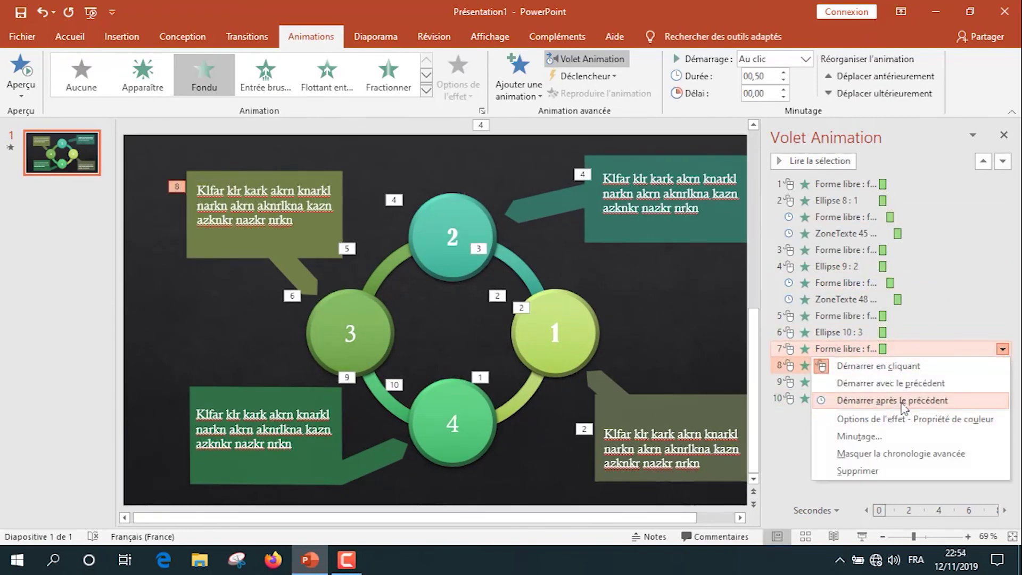
click(903, 402)
Fade in the bottom-left callout's pointer and text, set to start After Previous following circle 4
click(294, 426)
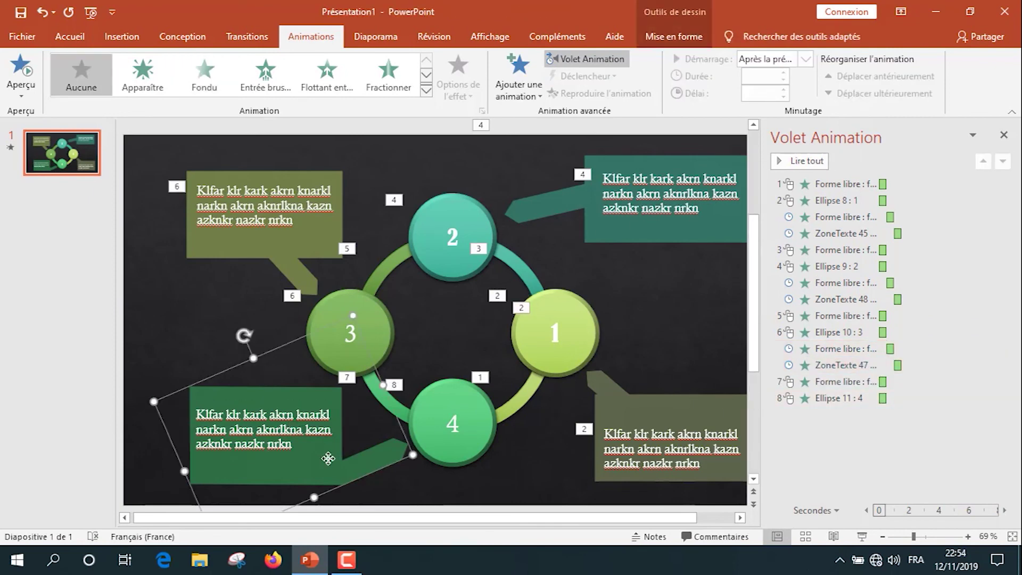
click(202, 85)
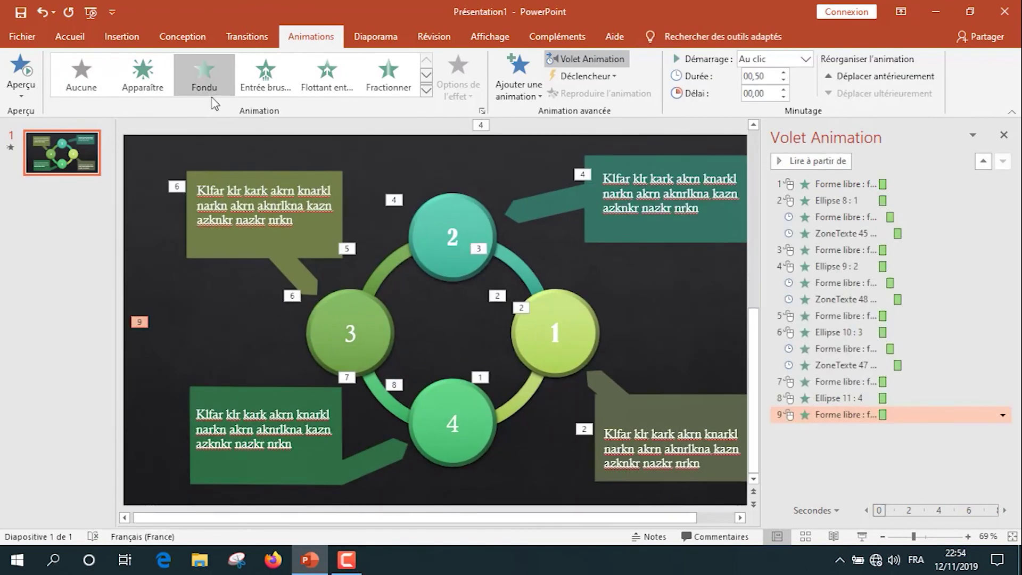
click(309, 431)
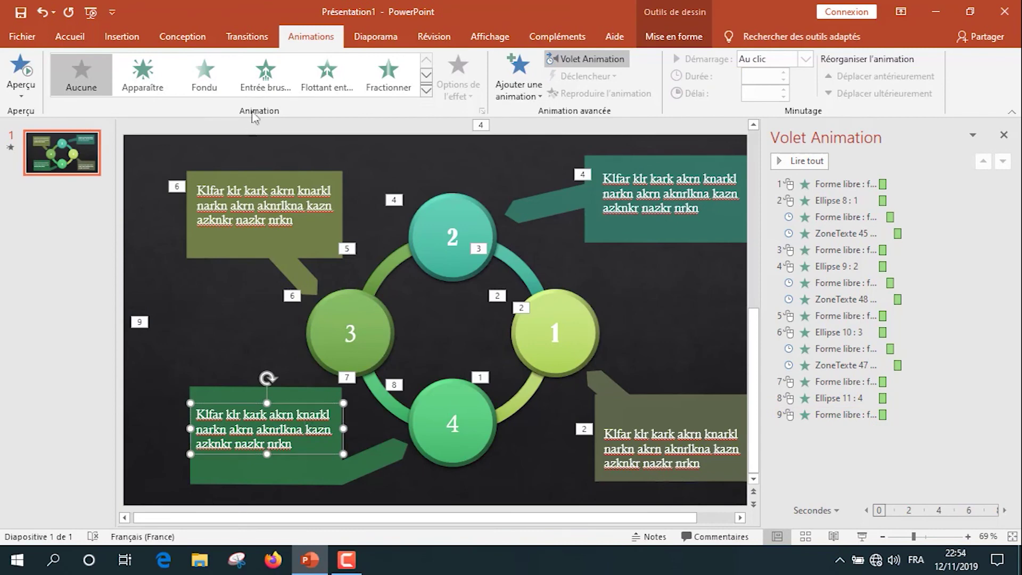
click(204, 74)
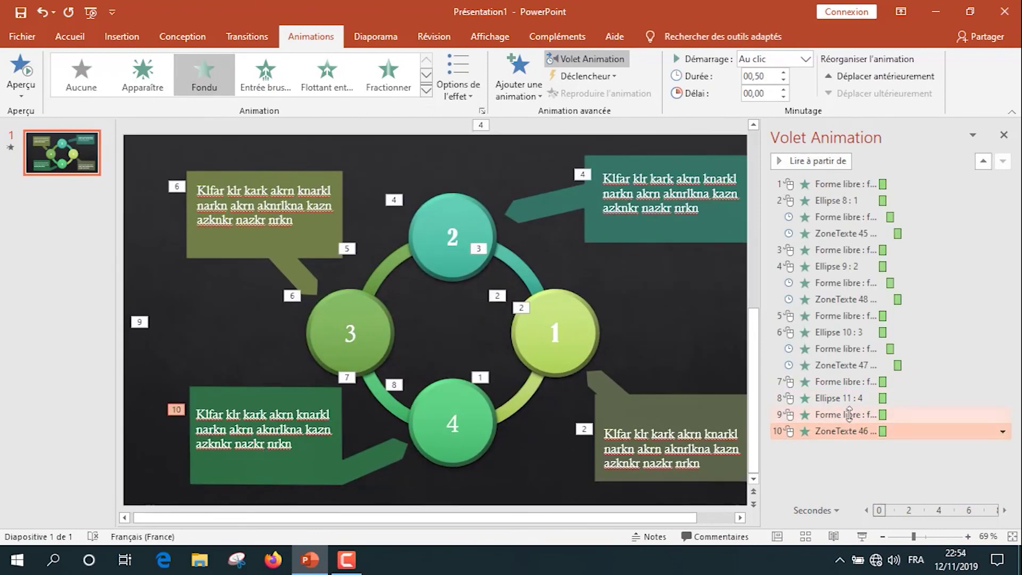
shift+click(849, 415)
click(1004, 415)
click(889, 334)
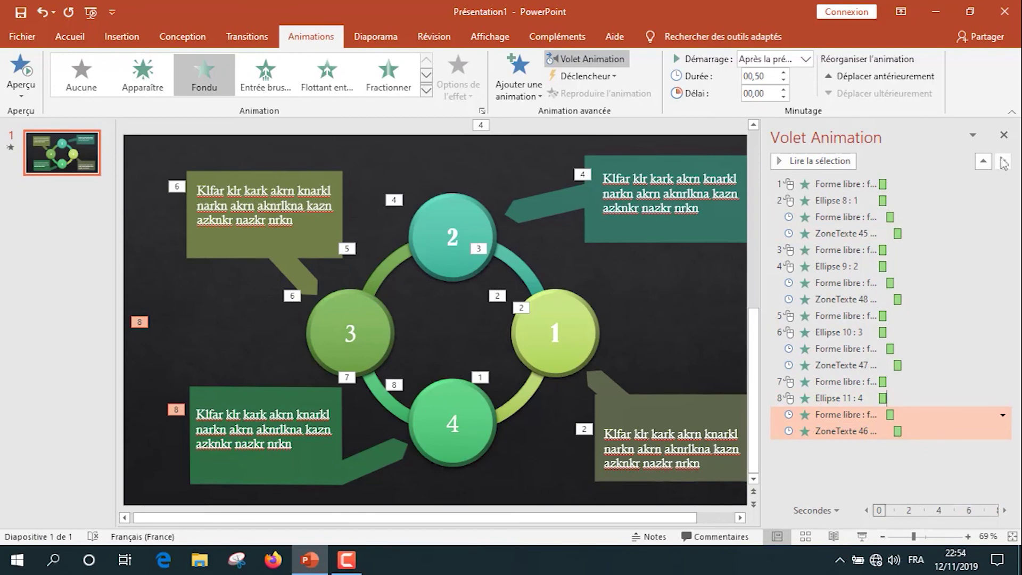
Close the Animation Pane, test the sequence in a slide show, and exit with Escape
click(1005, 134)
click(870, 533)
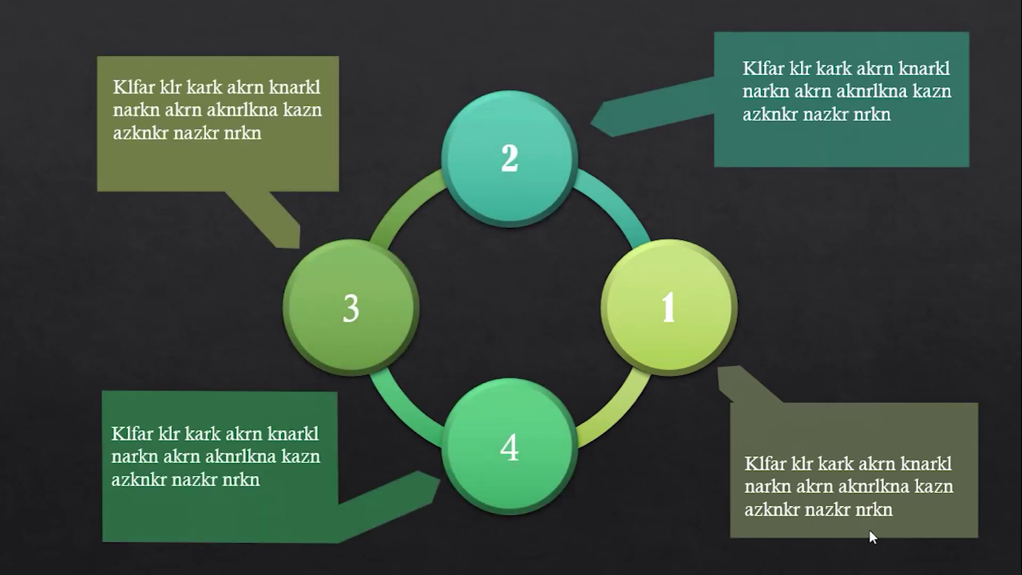
key(Escape)
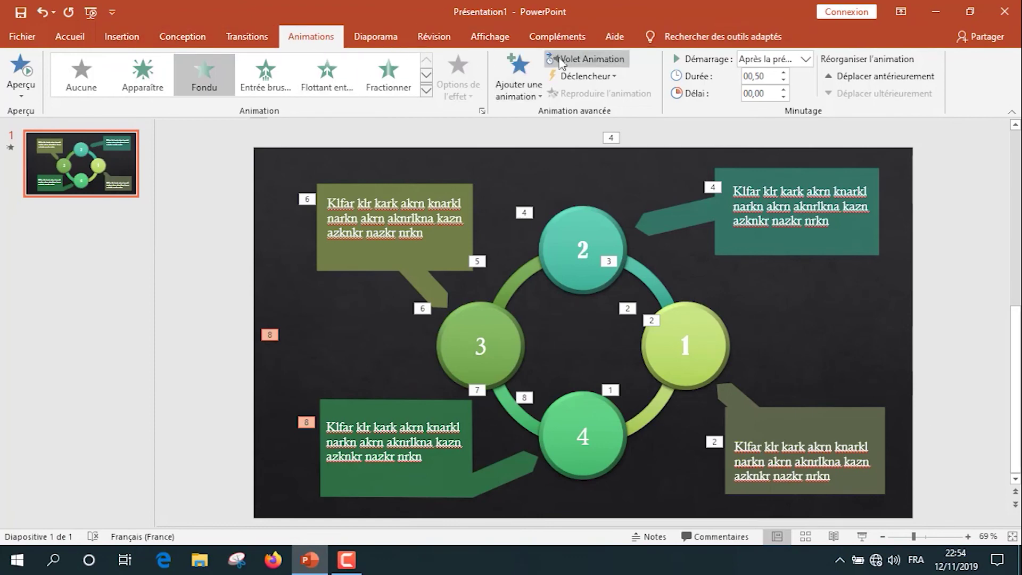
Set circles 4, 3, 2 and 1 to start After Previous in the Animation Pane, then start the slide show
click(588, 58)
click(998, 398)
click(1003, 397)
click(900, 448)
click(1003, 332)
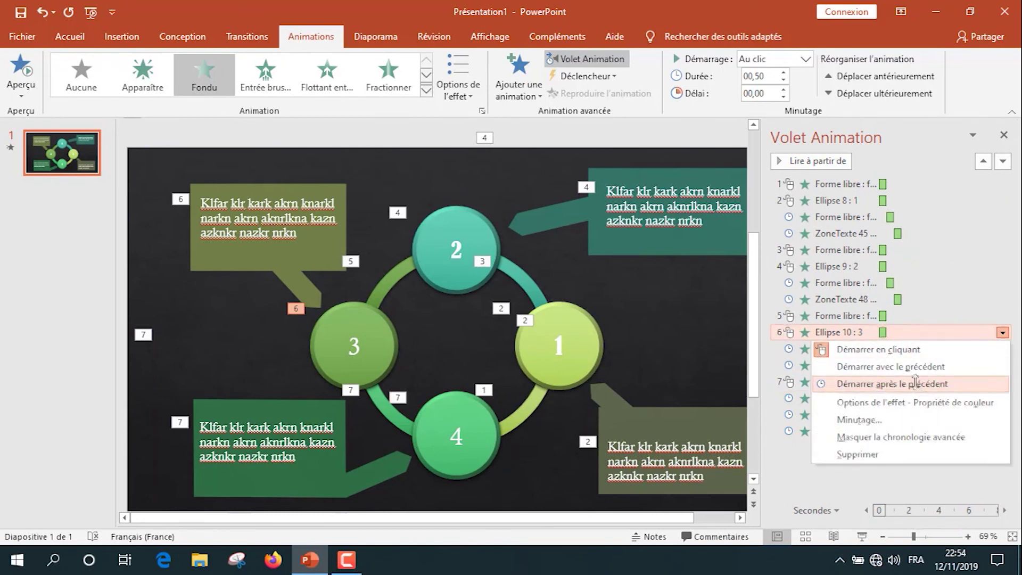
click(916, 384)
click(1002, 266)
click(931, 318)
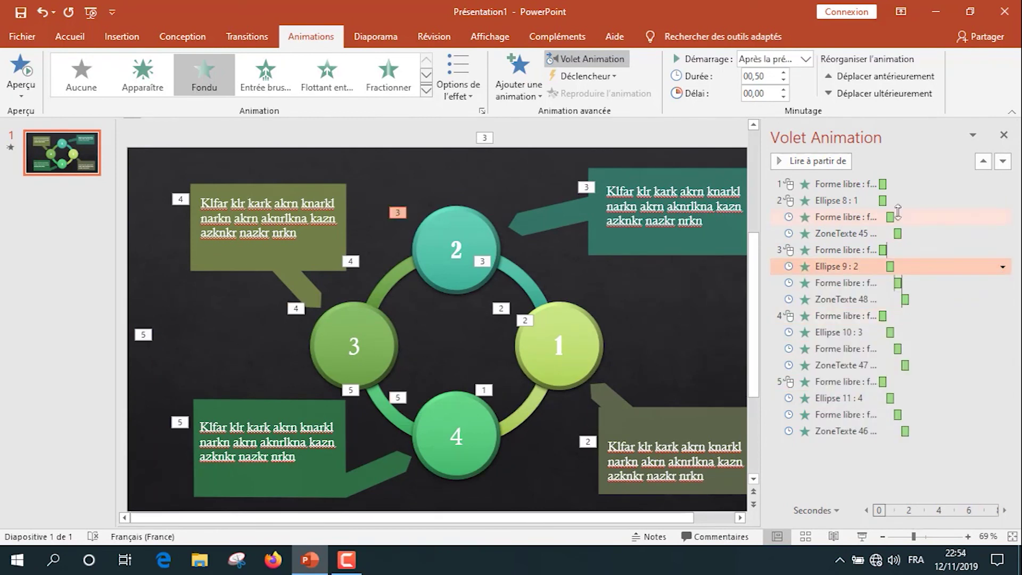
click(1003, 200)
click(931, 253)
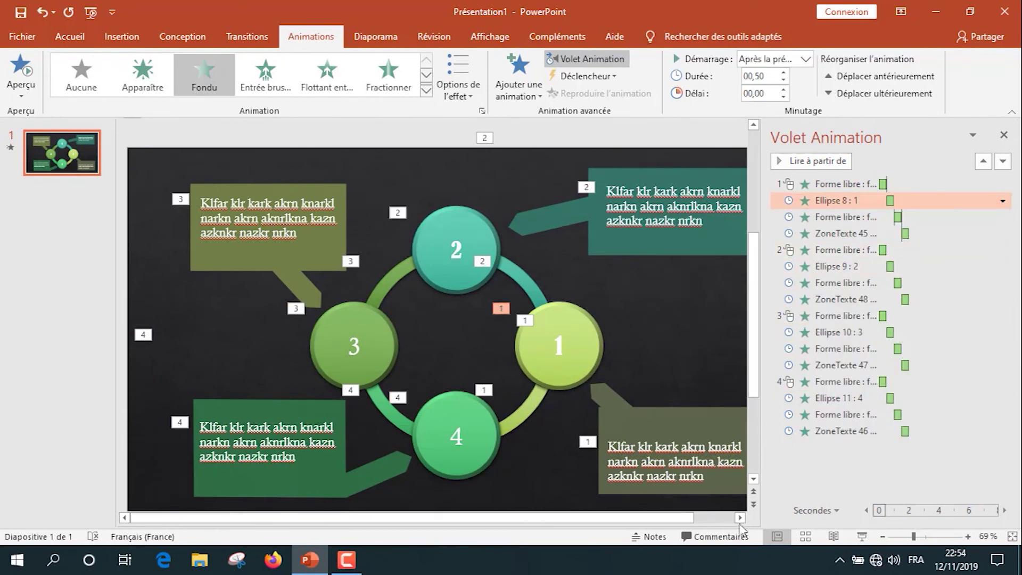
click(862, 537)
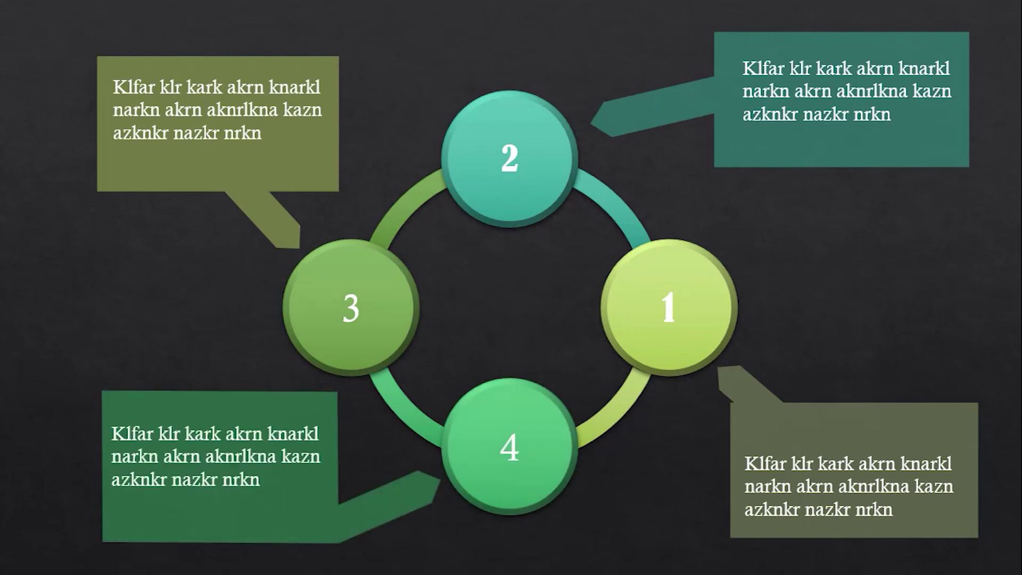
Advance past the last animation with Space, then step back to the slide with the Left arrow
key(space)
key(Left)
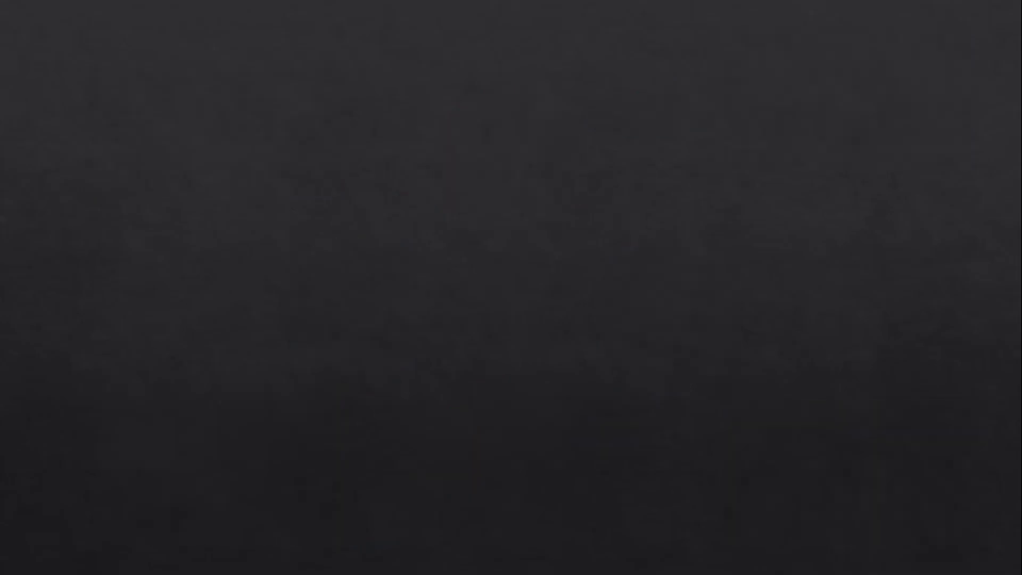